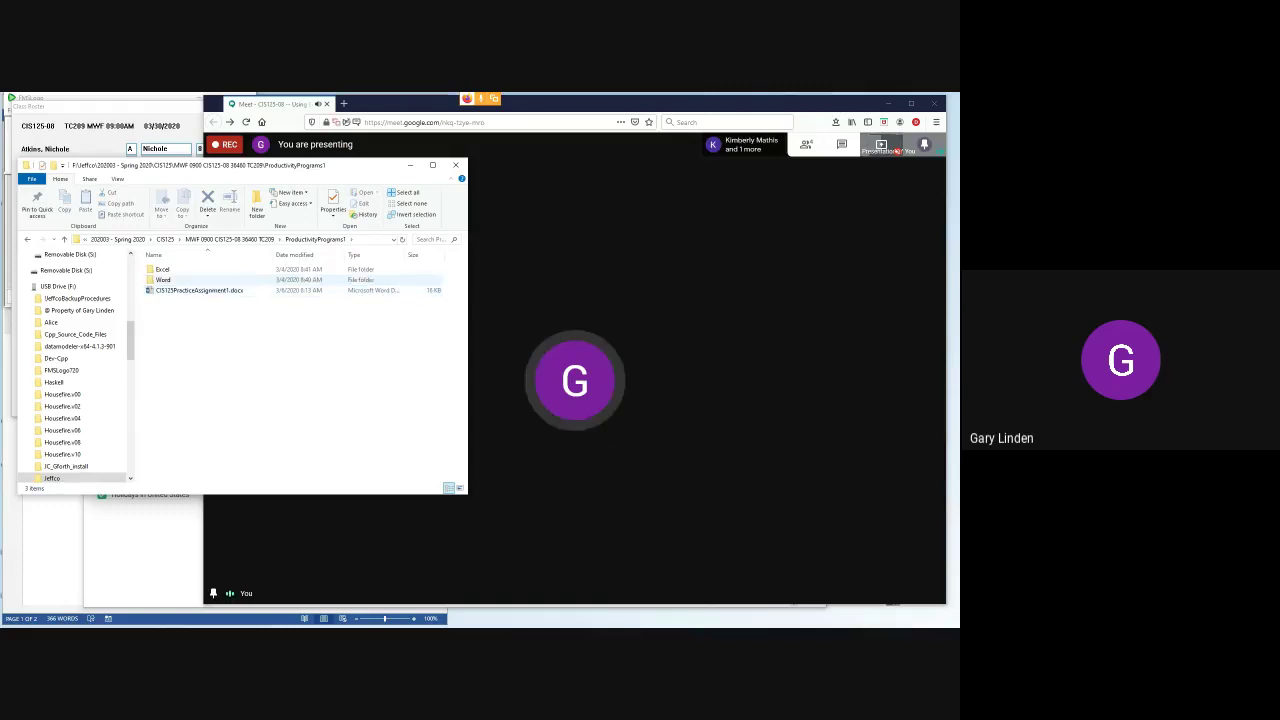
# Open the ExcelPractice.xlsx workbook from the Excel folder inside ProductivityPrograms1
pyautogui.click(163, 269)
pyautogui.doubleClick(163, 269)
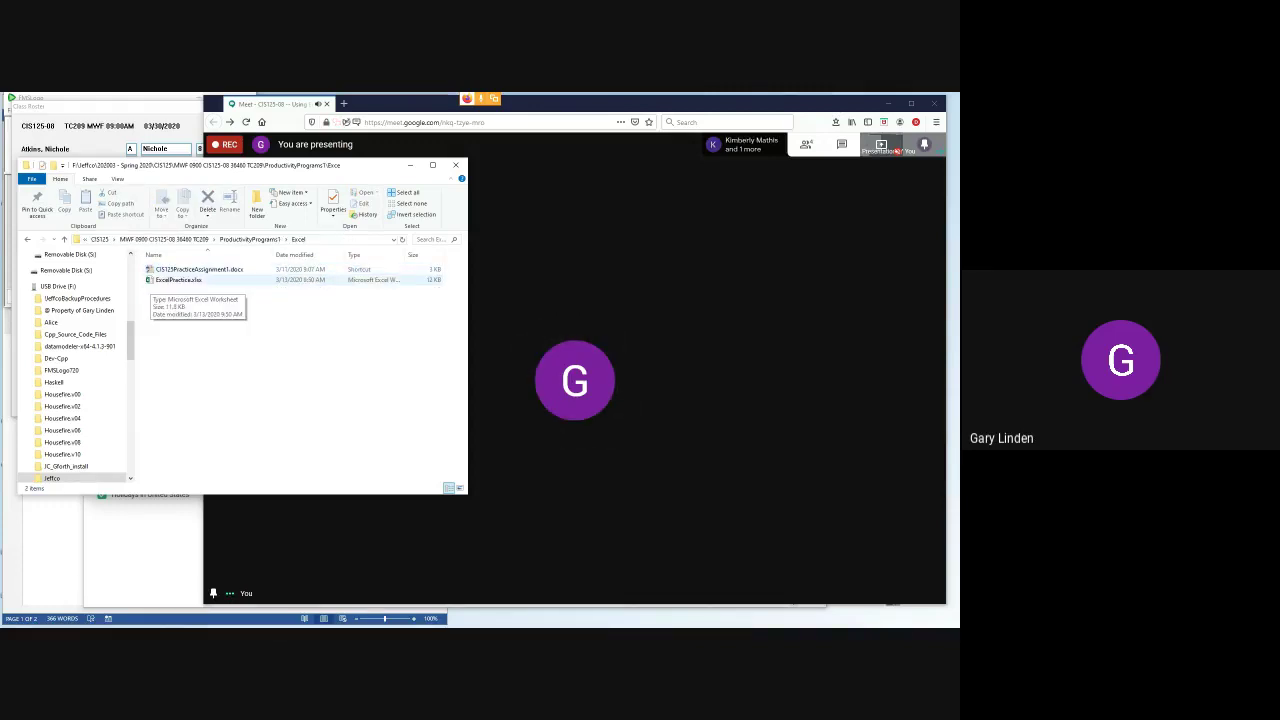
pyautogui.doubleClick(175, 280)
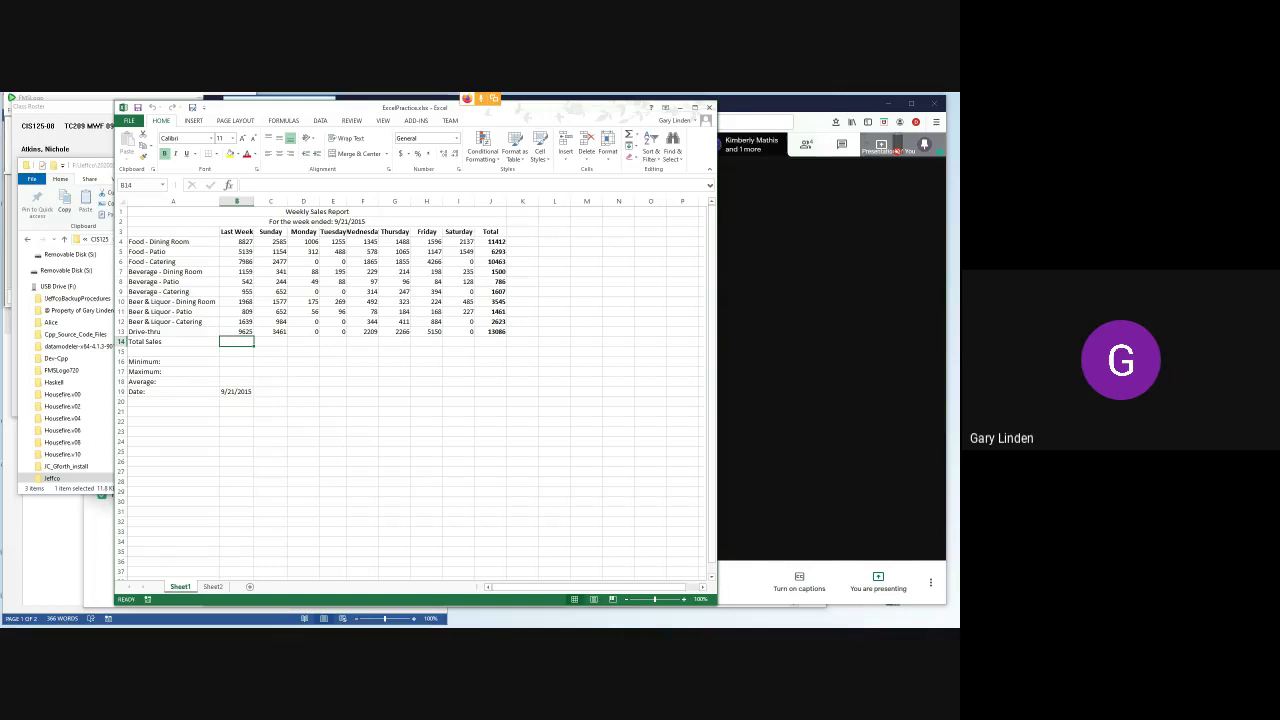
# Switch to the Google Meet window and check the participant list and the meeting chat
pyautogui.click(897, 150)
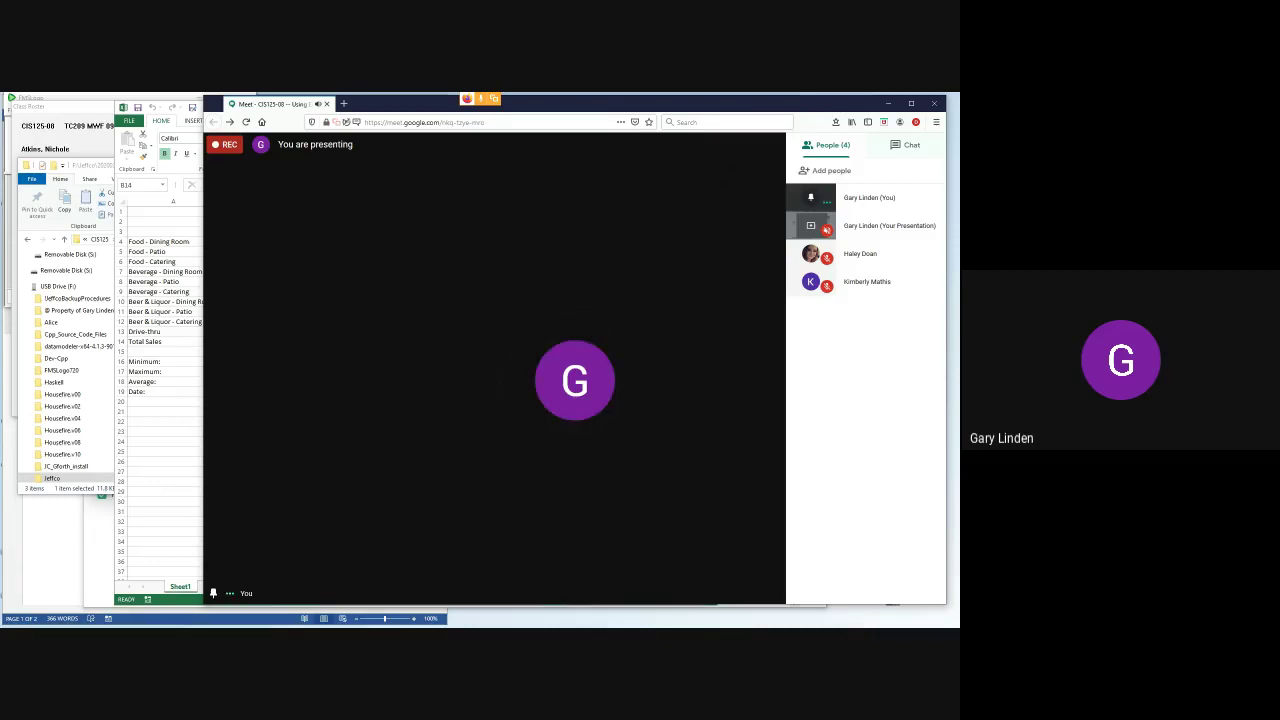
pyautogui.click(905, 145)
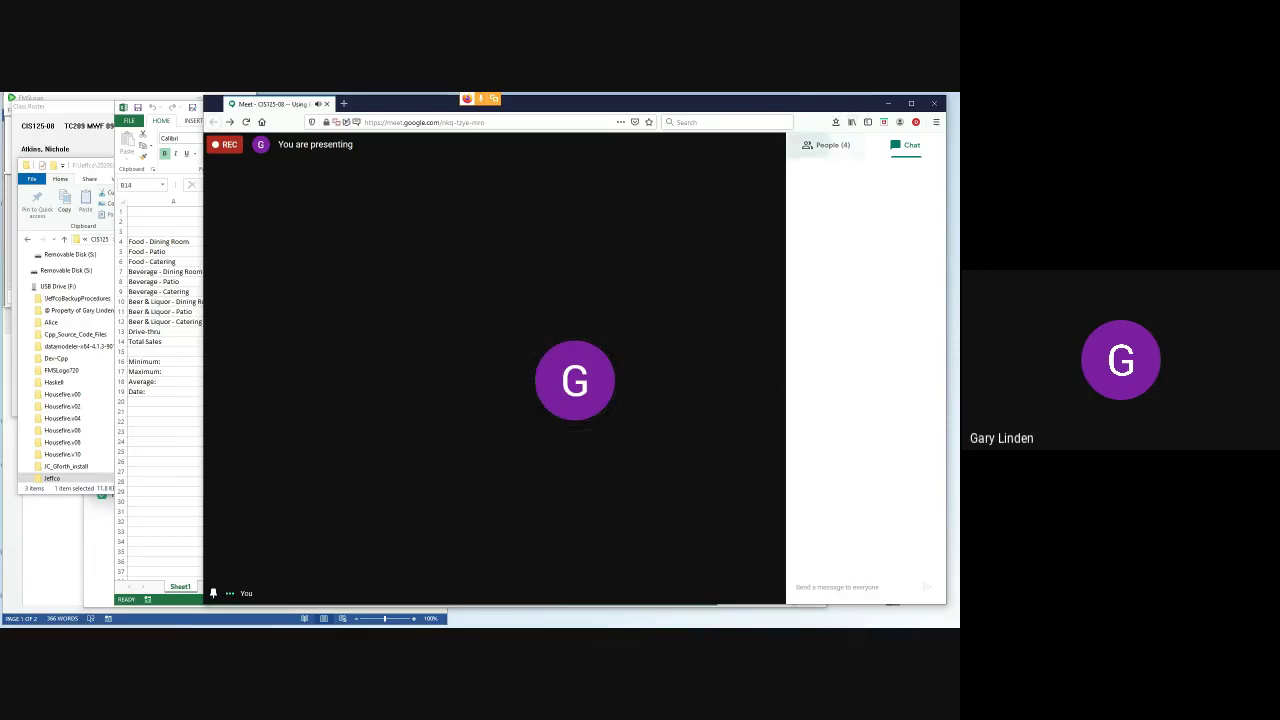
pyautogui.click(826, 145)
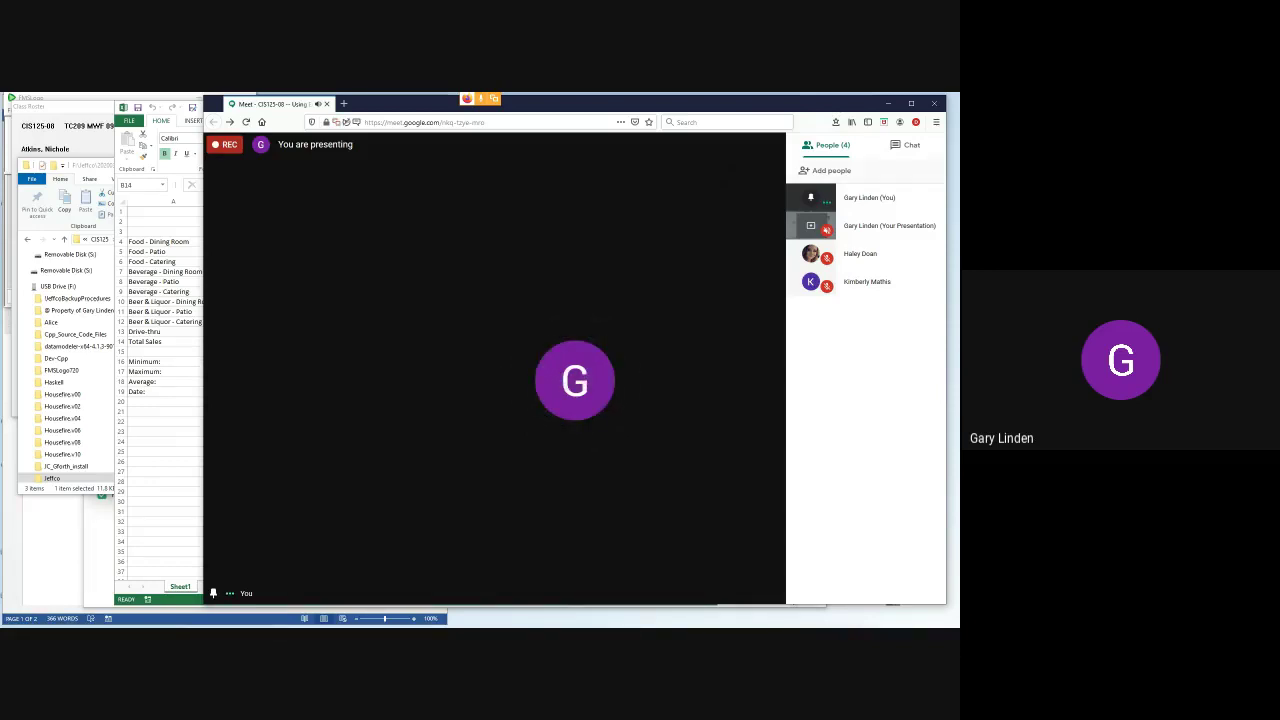
pyautogui.click(905, 145)
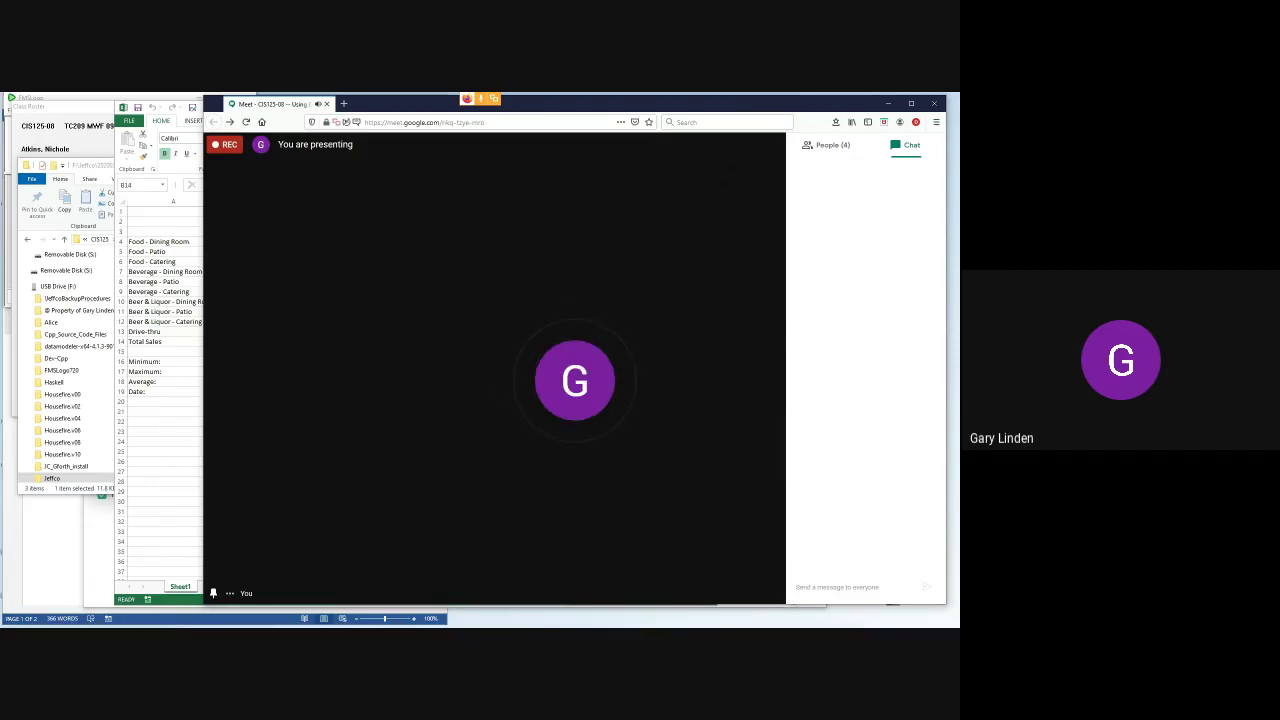
# Switch back to the ExcelPractice workbook and reposition its window so that it leaves the meeting chat uncovered
pyautogui.hotkey('alt', 'Tab')
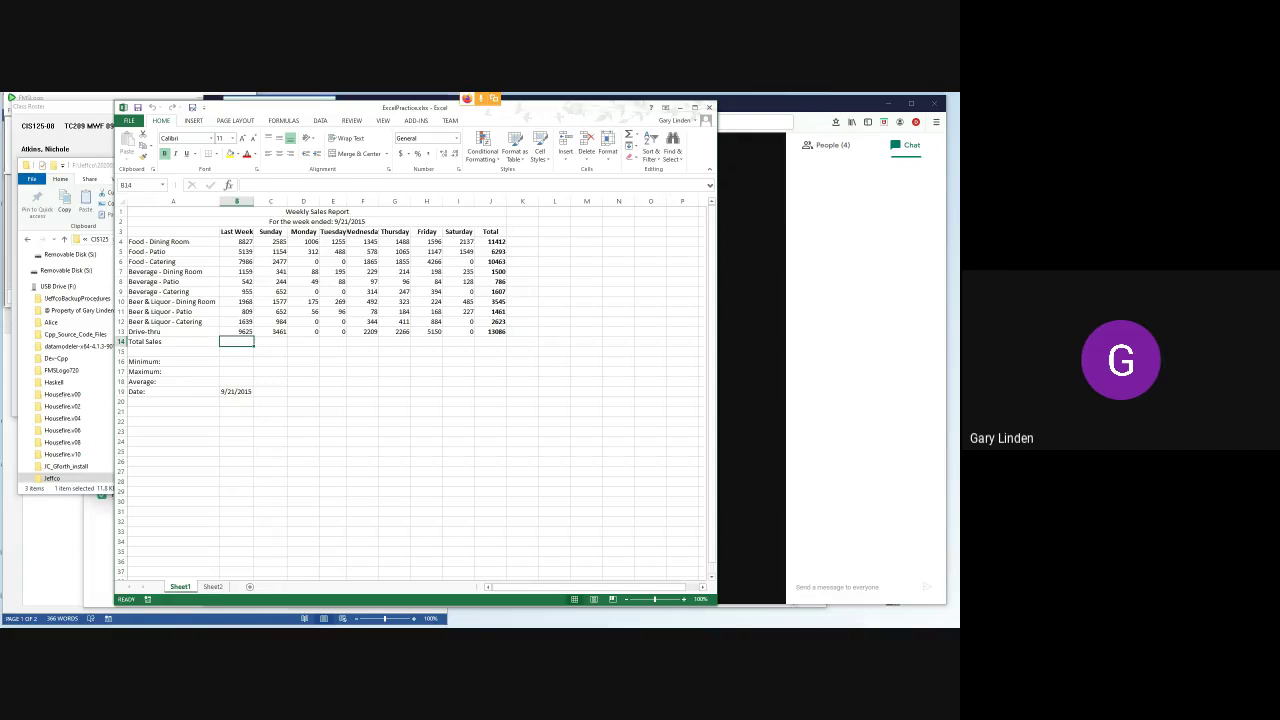
pyautogui.moveTo(432, 115); pyautogui.dragTo(476, 115)
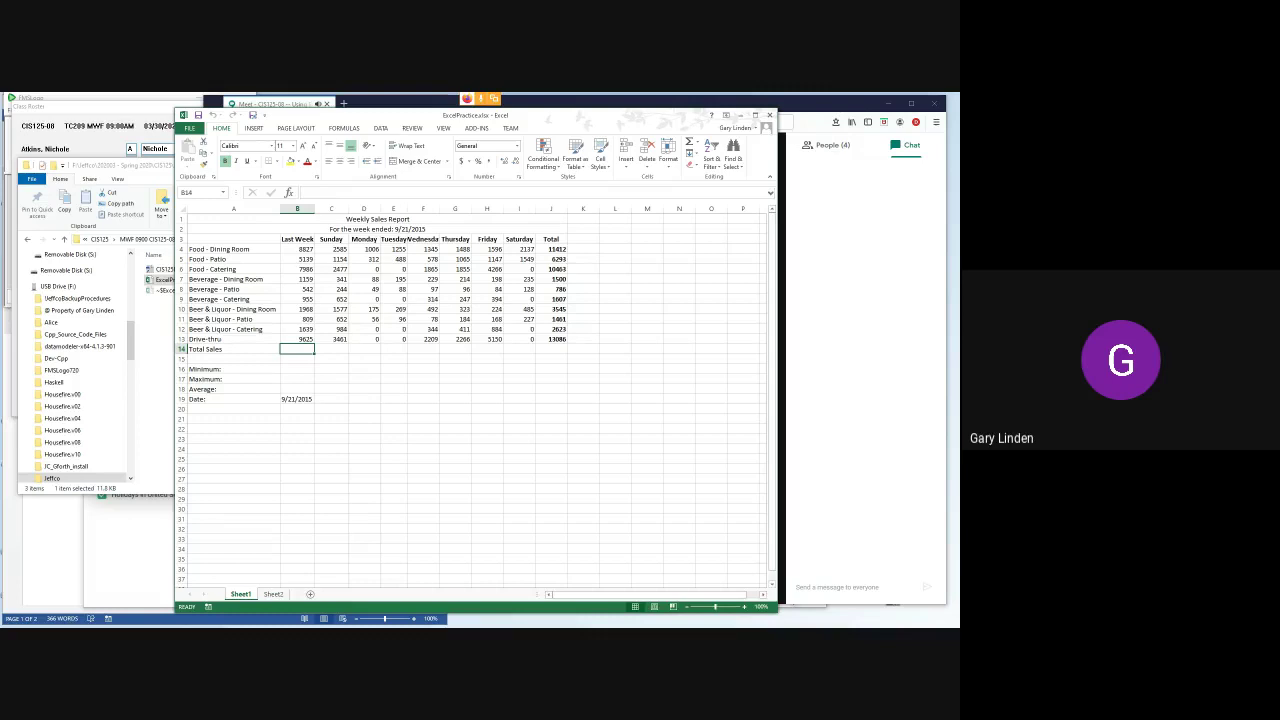
# Switch to the Blackboard page in Firefox and change from the CIS-125-03 course to CIS-125-08
pyautogui.moveTo(460, 626)
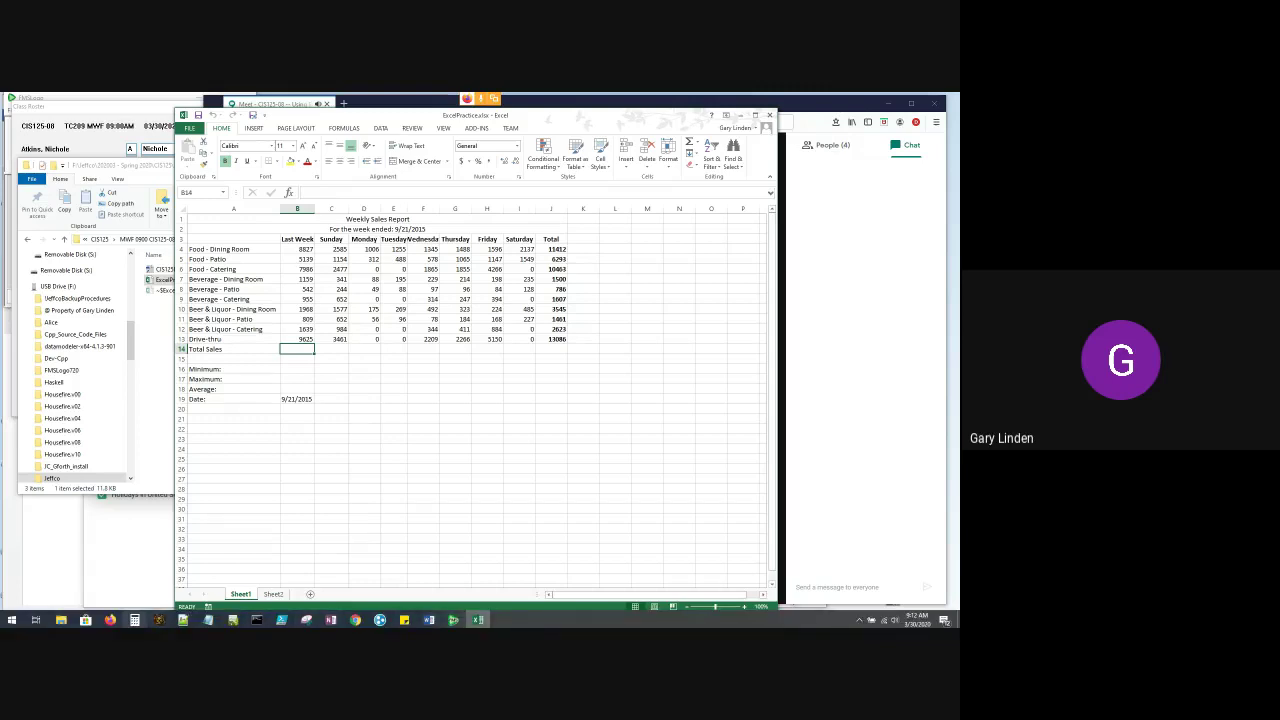
pyautogui.moveTo(110, 620)
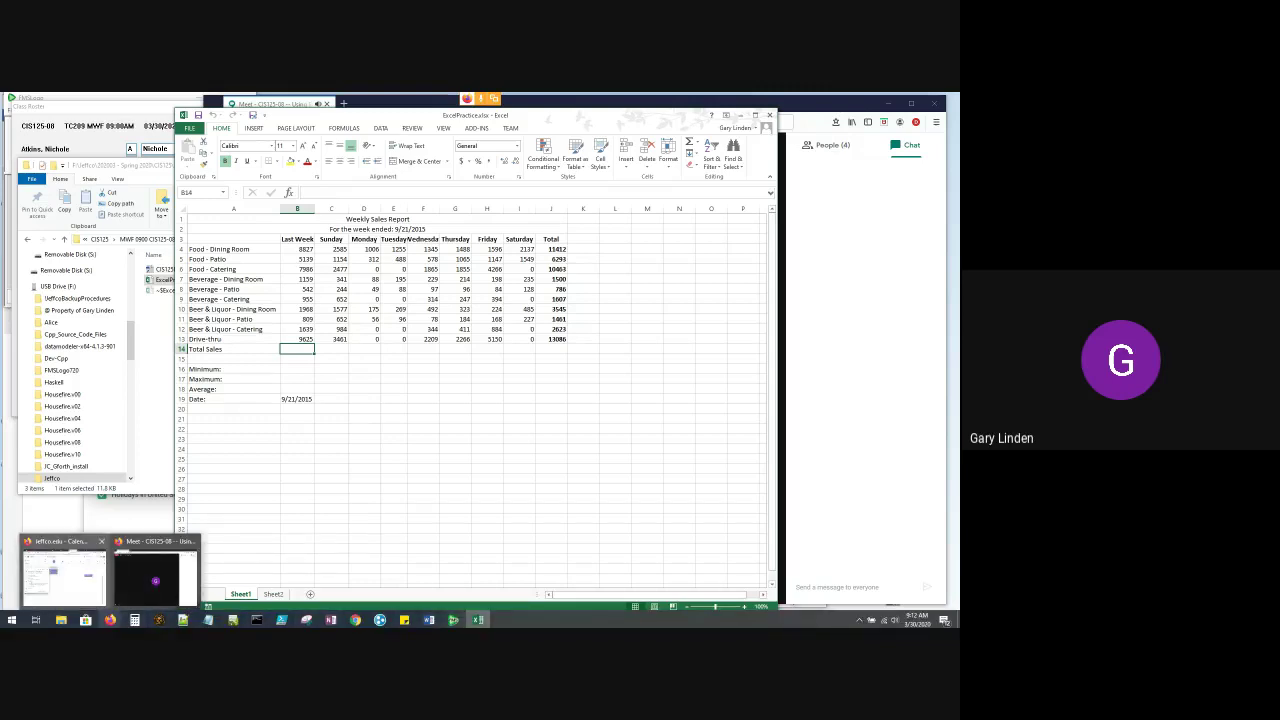
pyautogui.click(63, 575)
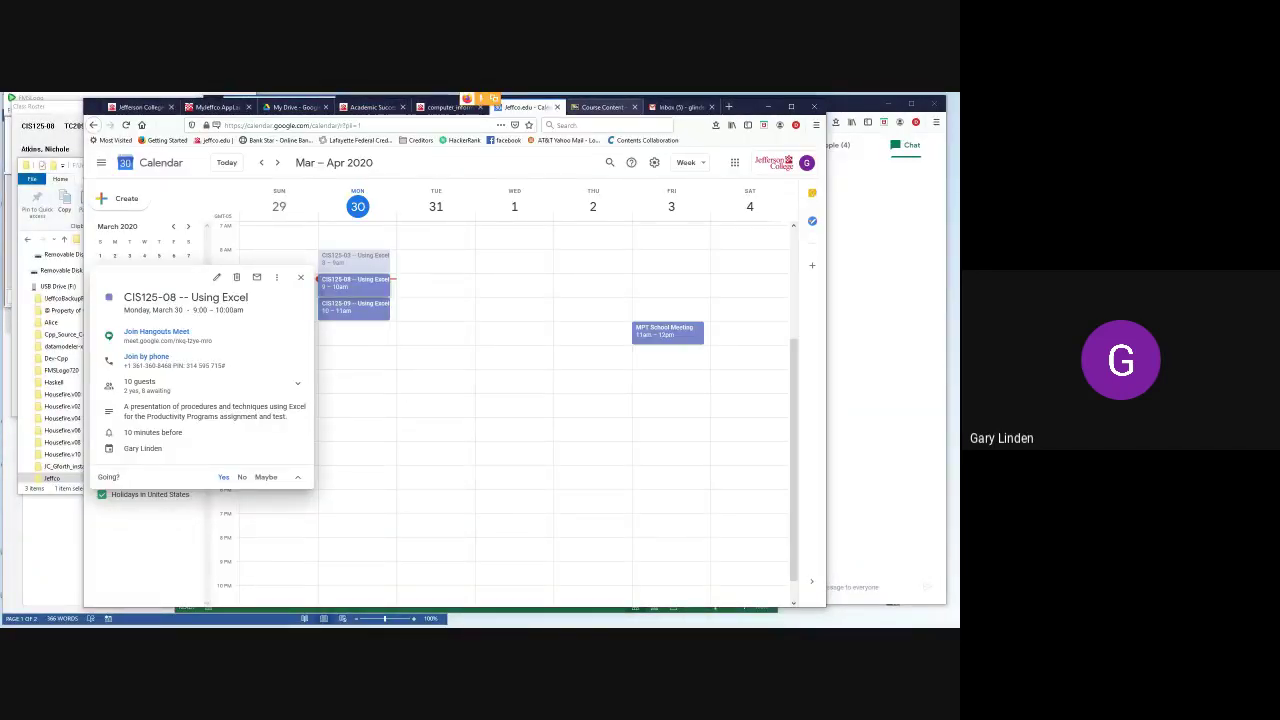
pyautogui.click(600, 107)
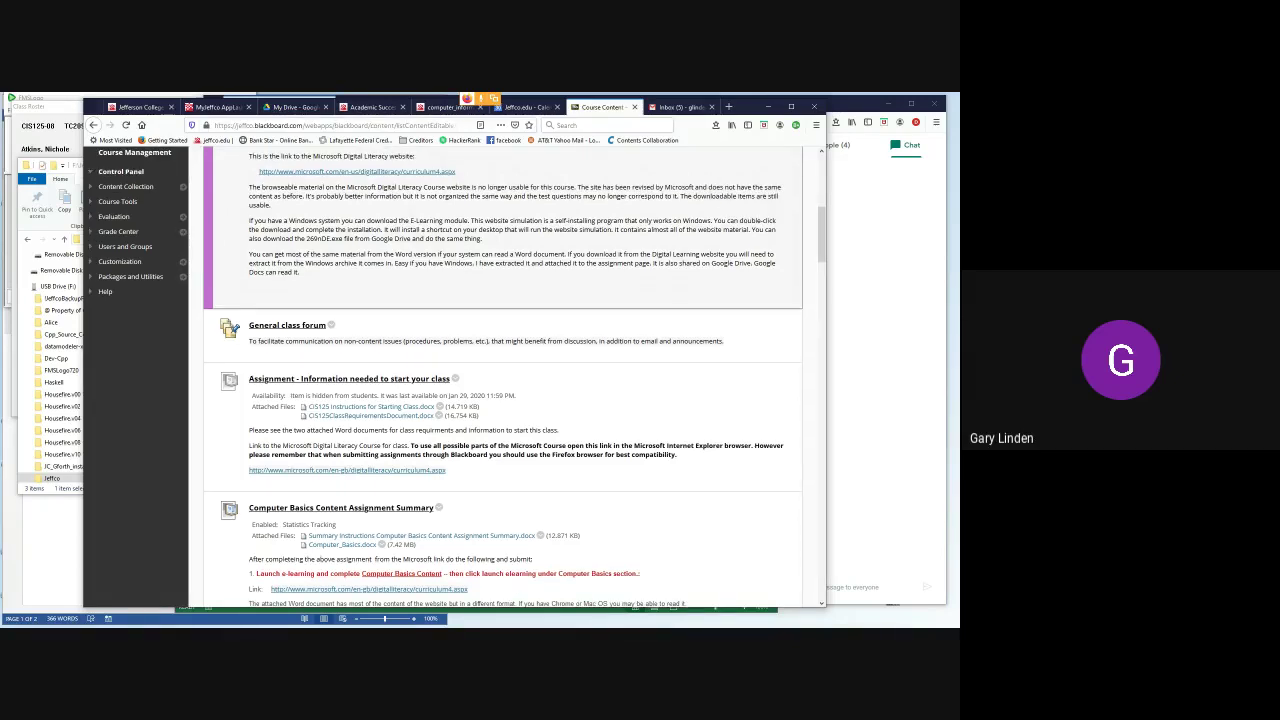
pyautogui.scroll(5, 503, 275)
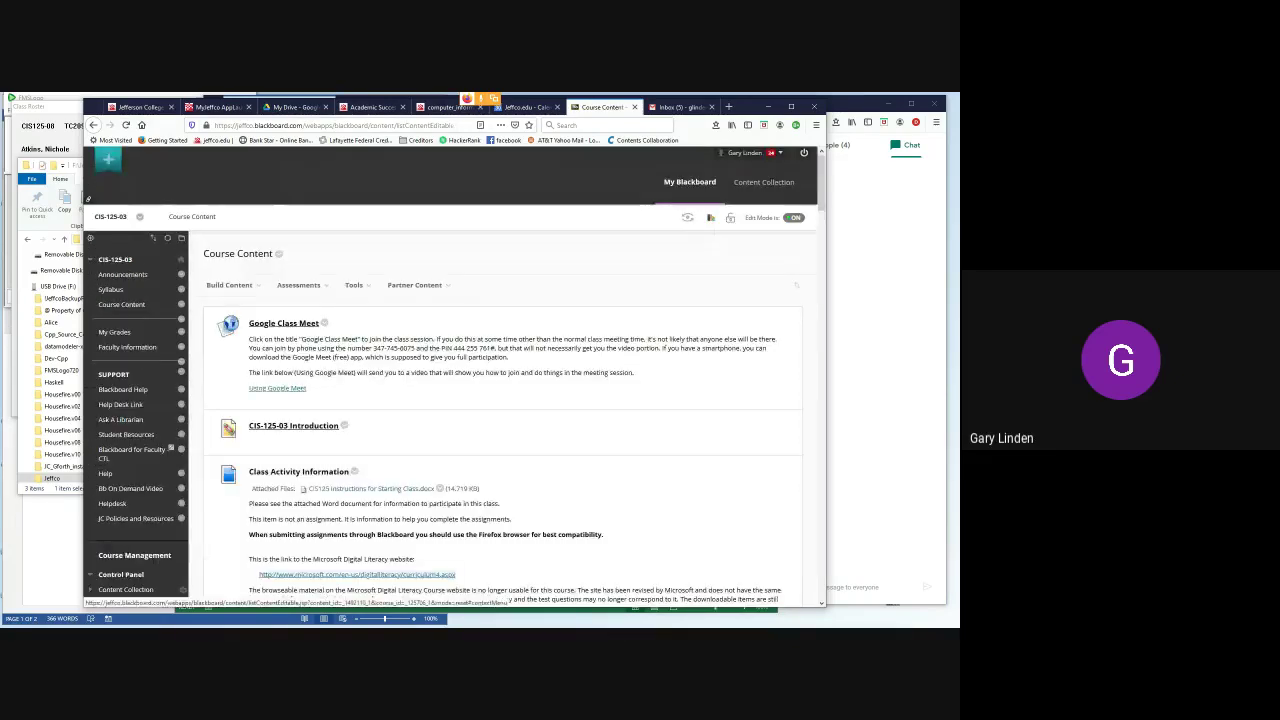
pyautogui.click(140, 217)
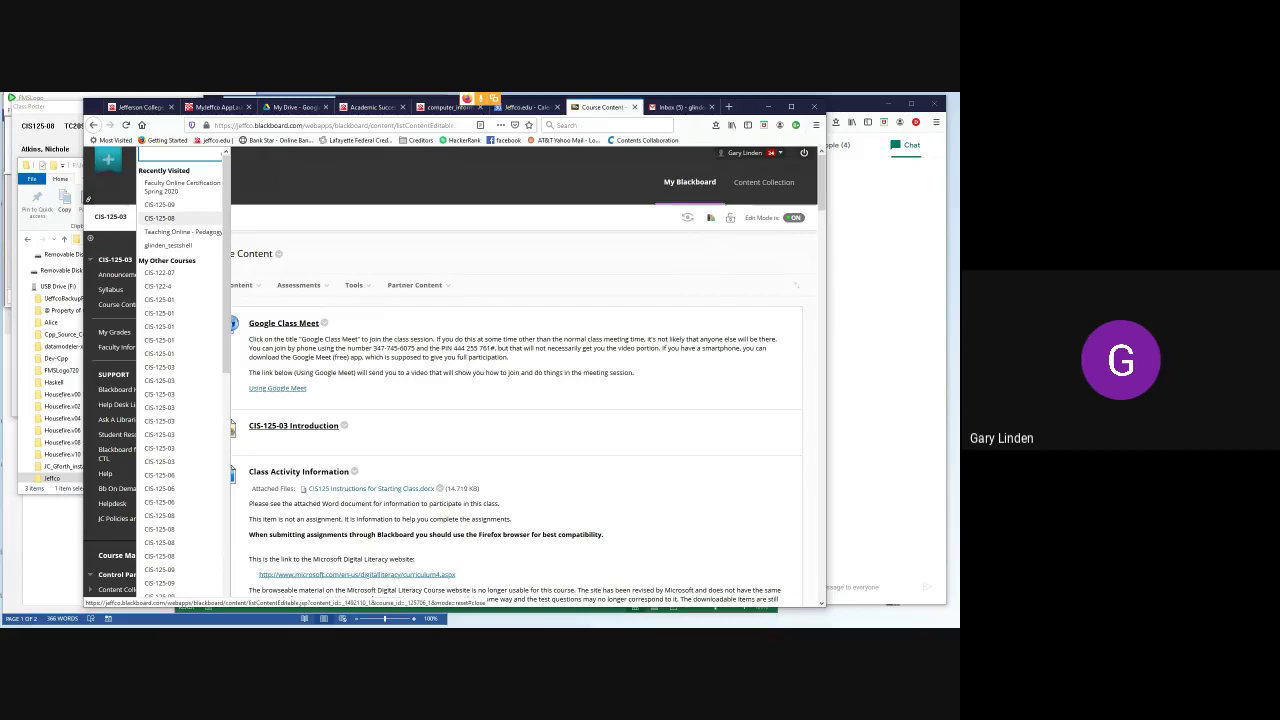
pyautogui.click(160, 218)
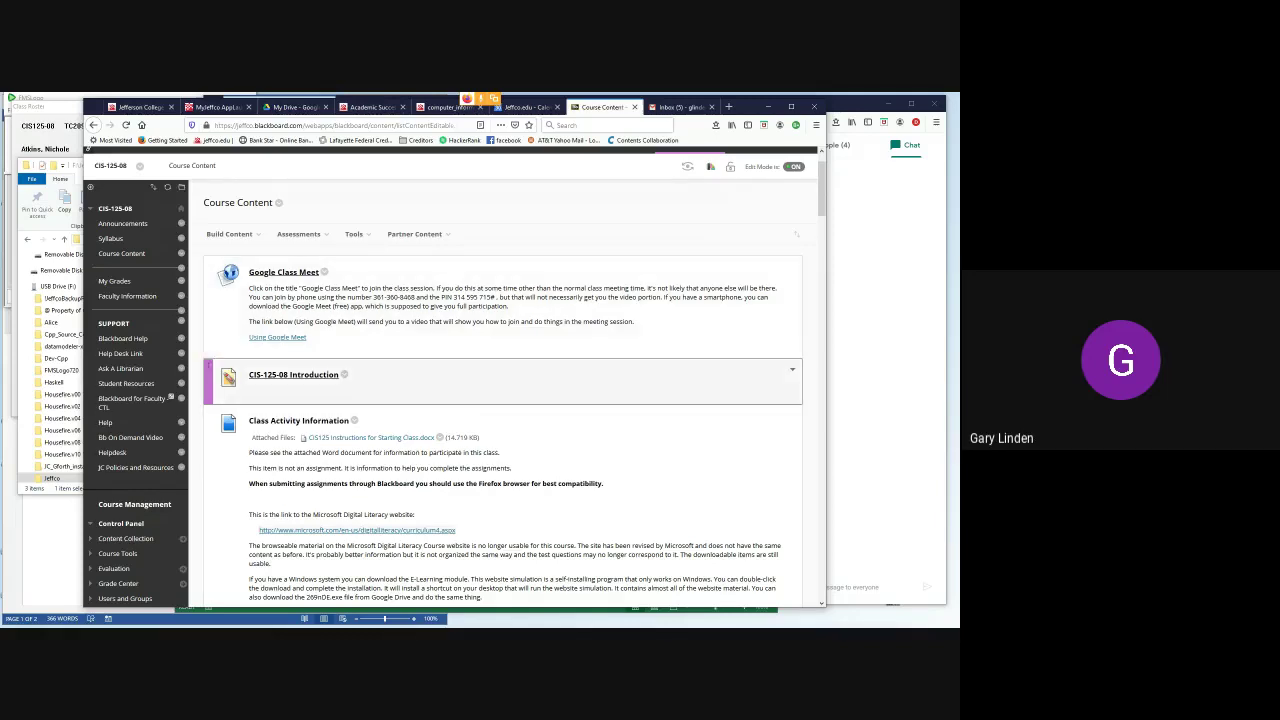
# Open the General class forum from the course content, subscribe to it, and dismiss the notification
pyautogui.scroll(-1, 500, 380)
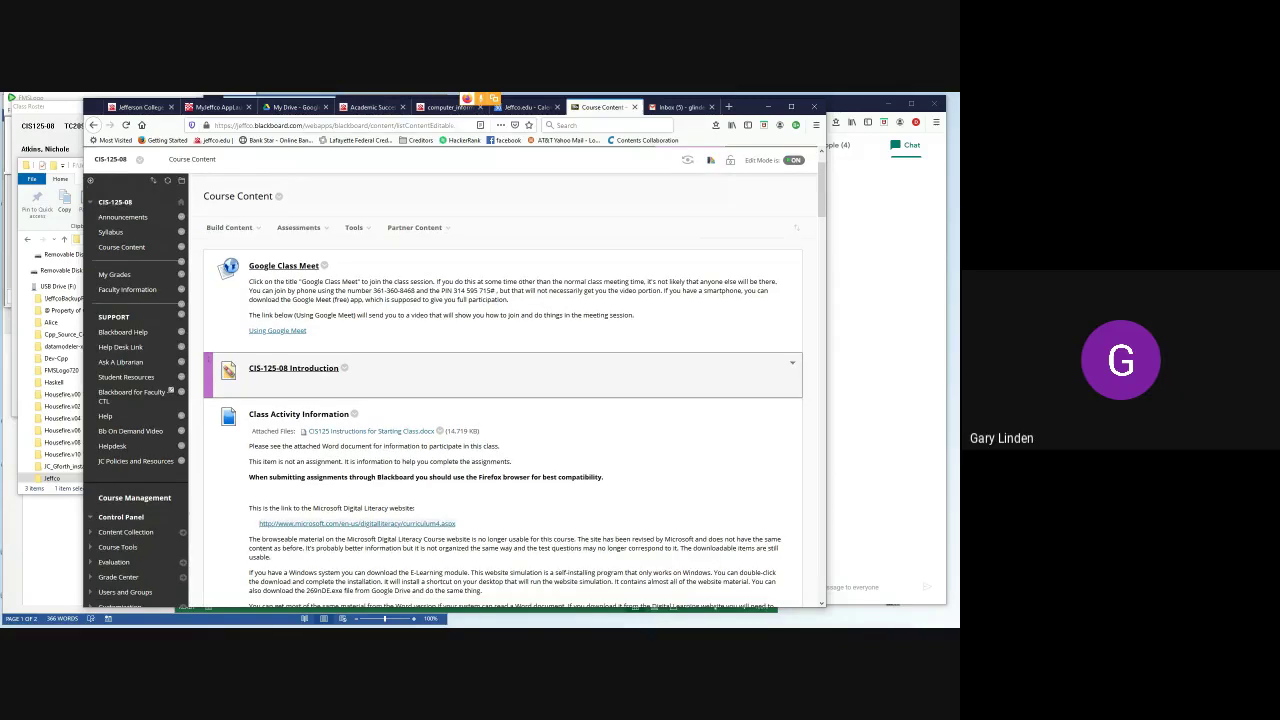
pyautogui.scroll(-5, 500, 380)
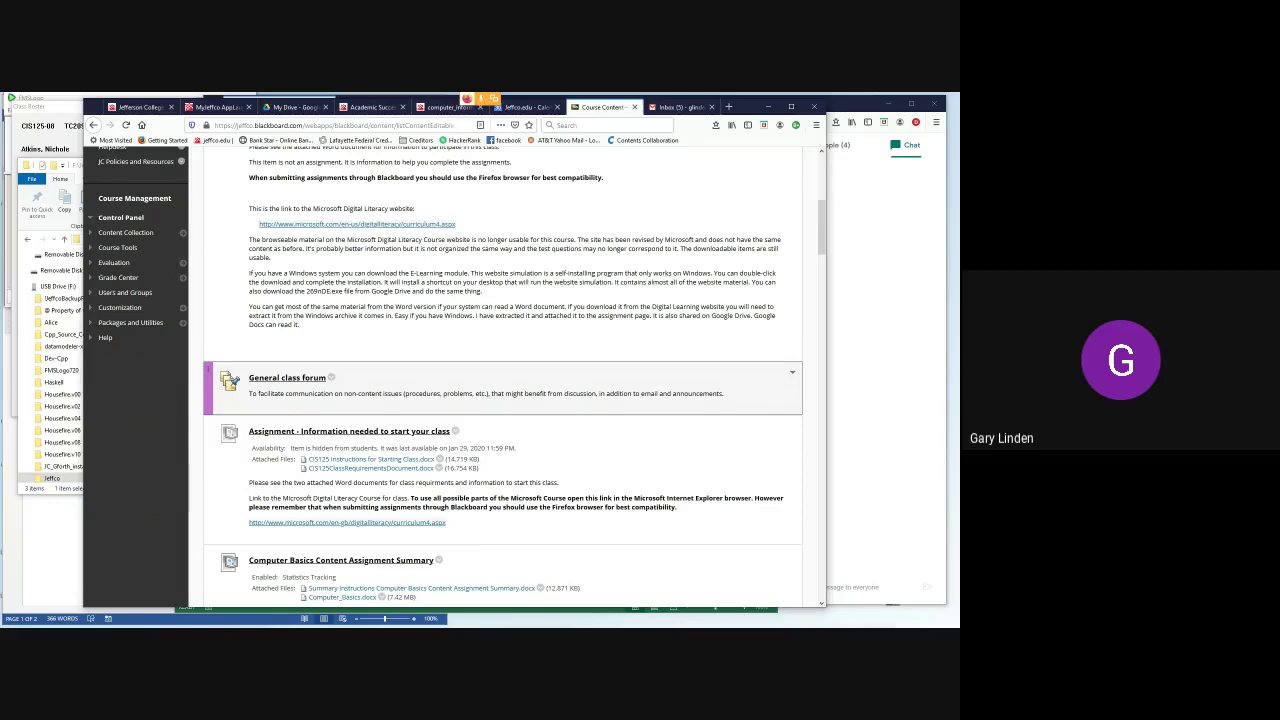
pyautogui.click(287, 378)
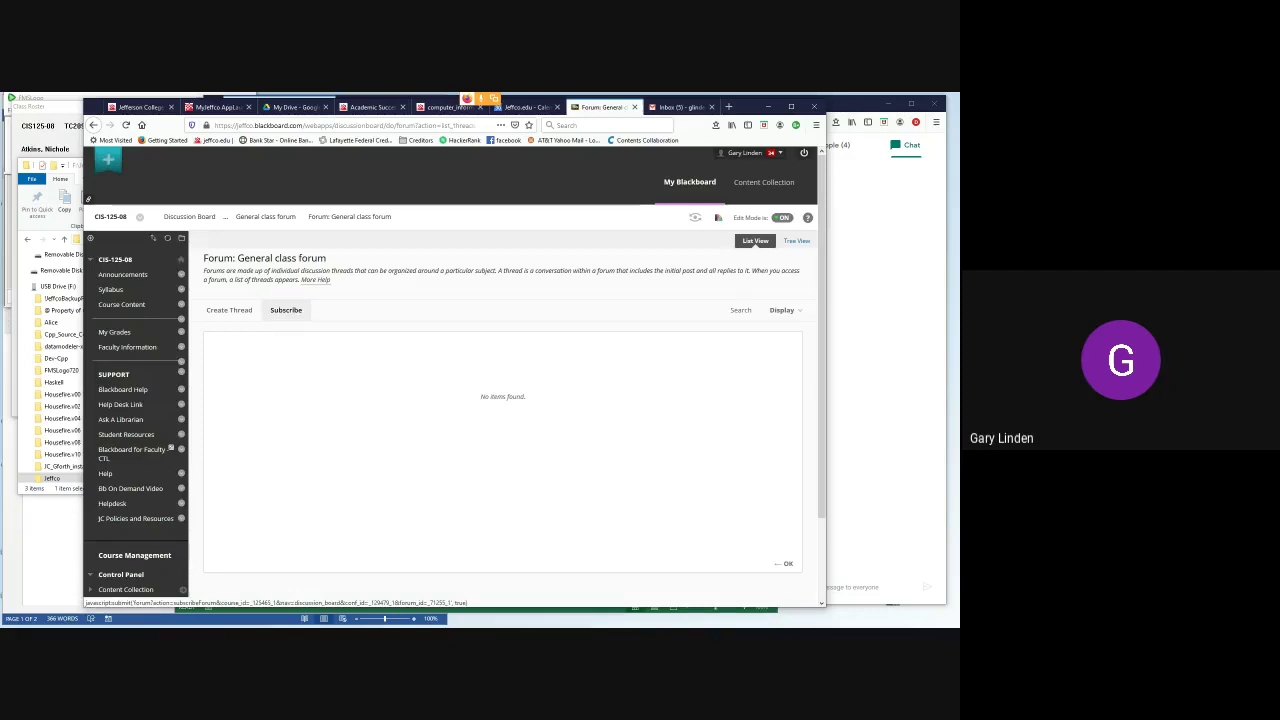
pyautogui.click(286, 310)
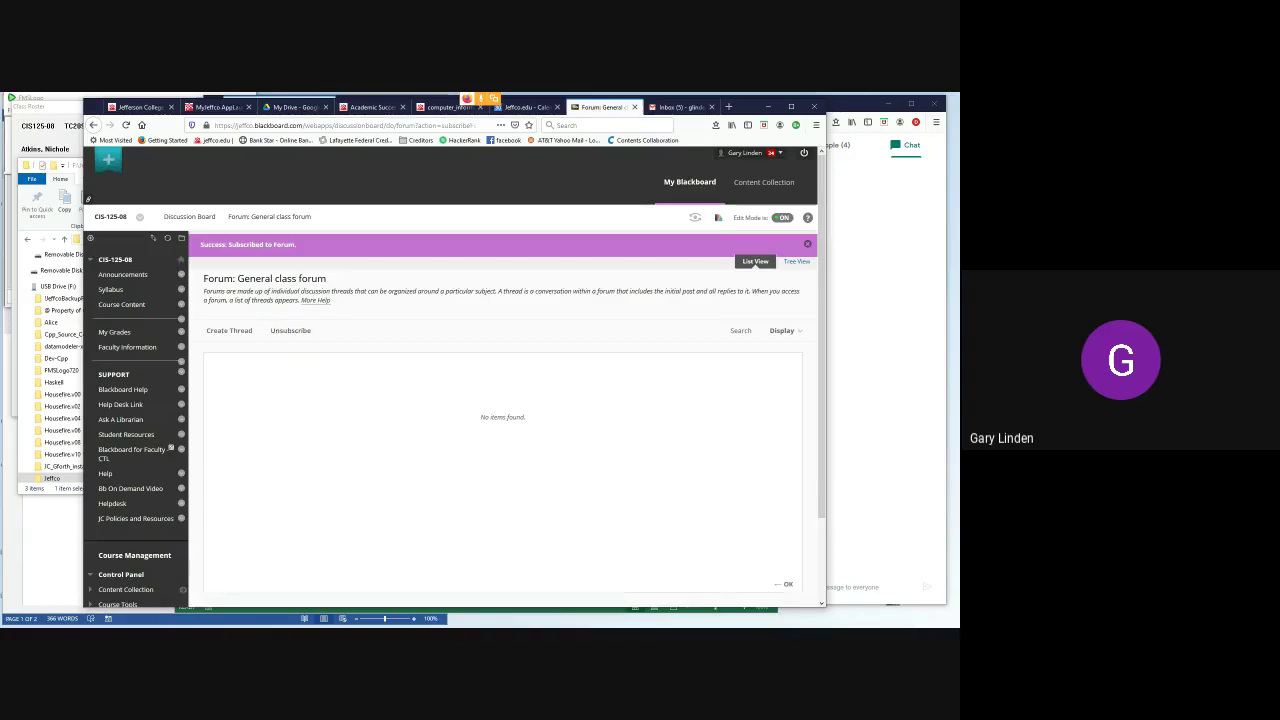
pyautogui.click(807, 243)
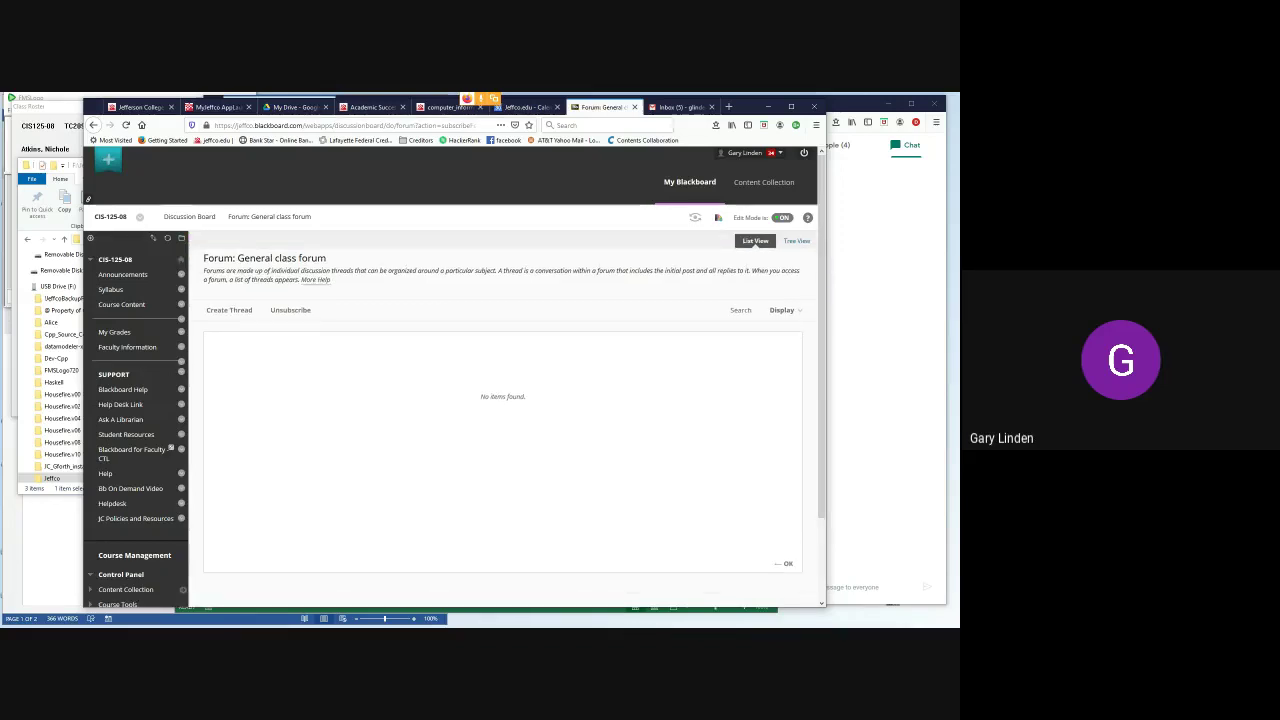
# Leave the forum and view the CIS-125-08 course announcements
pyautogui.click(189, 216)
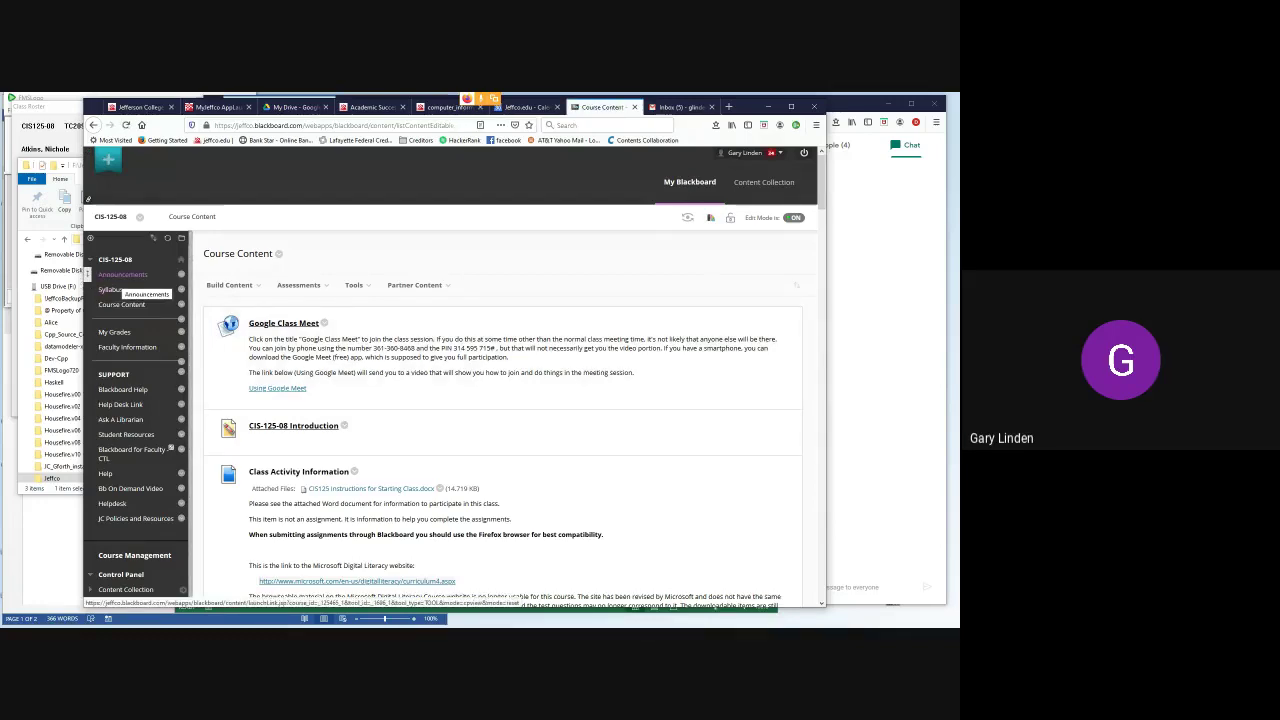
pyautogui.click(122, 275)
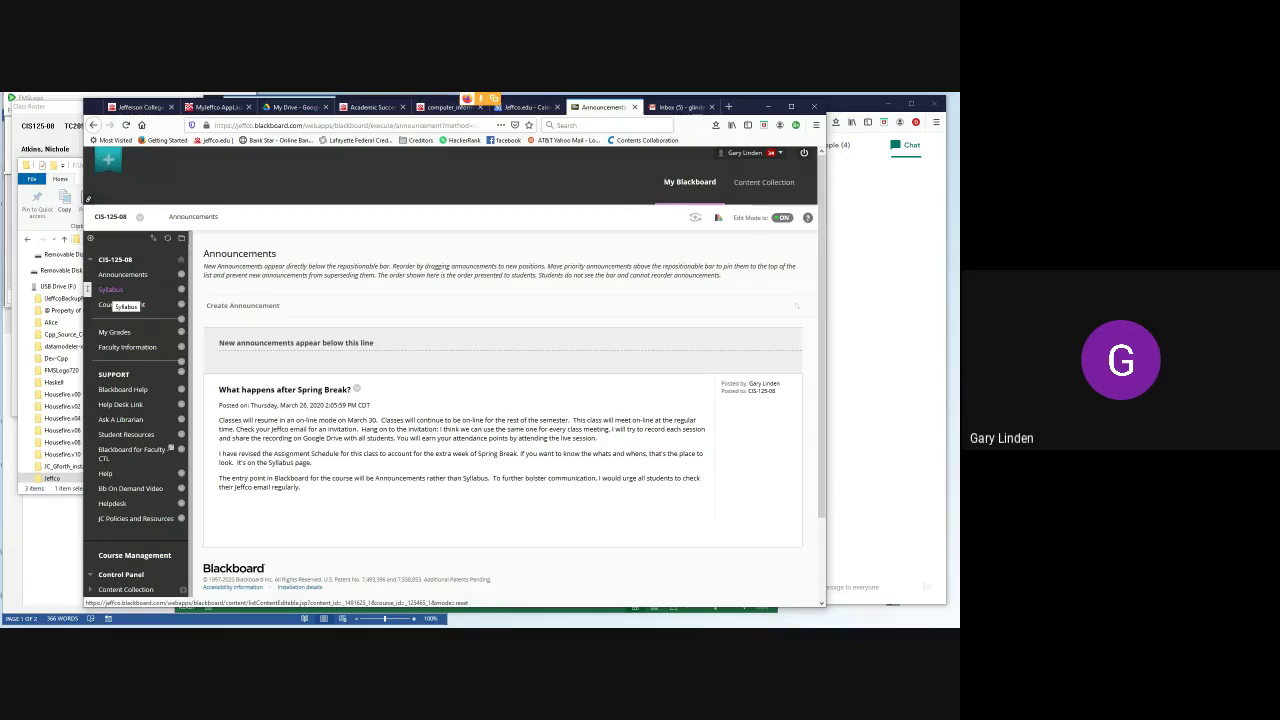
# Review the class dates, topics and due dates in the Assignment Schedule v2 PDF attached to the Syllabus page, and close it
pyautogui.click(111, 290)
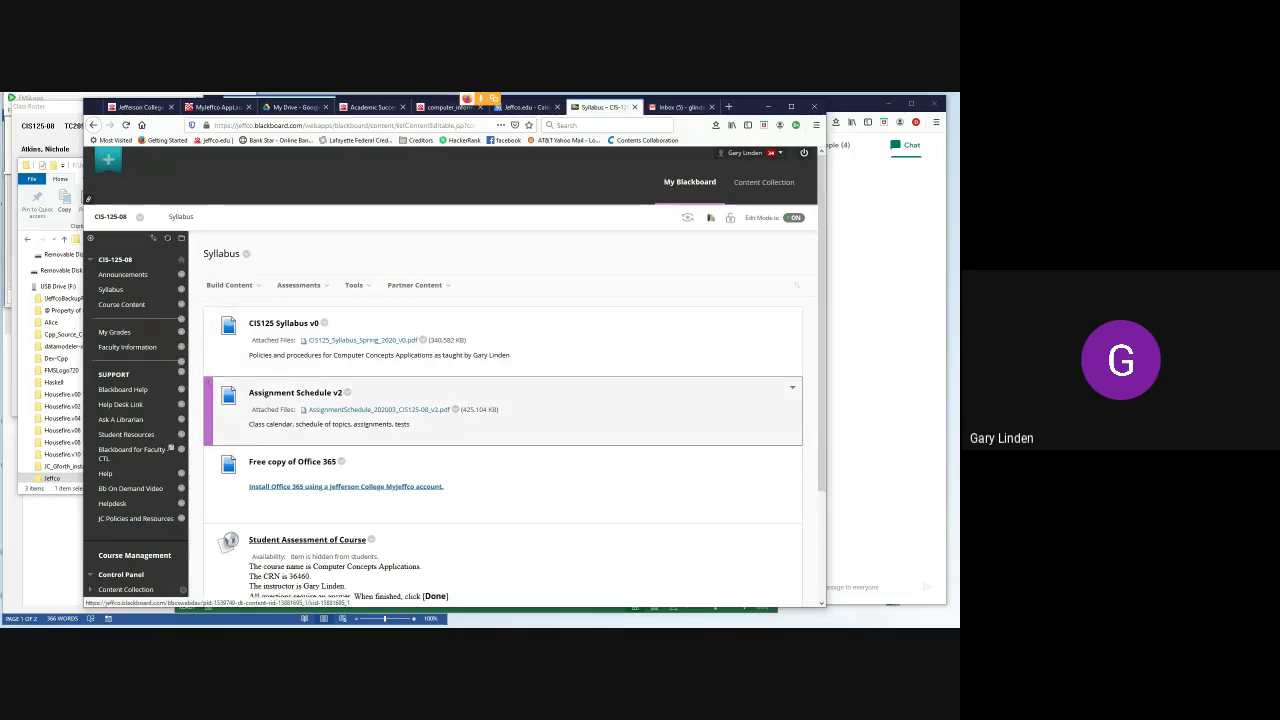
pyautogui.click(378, 409)
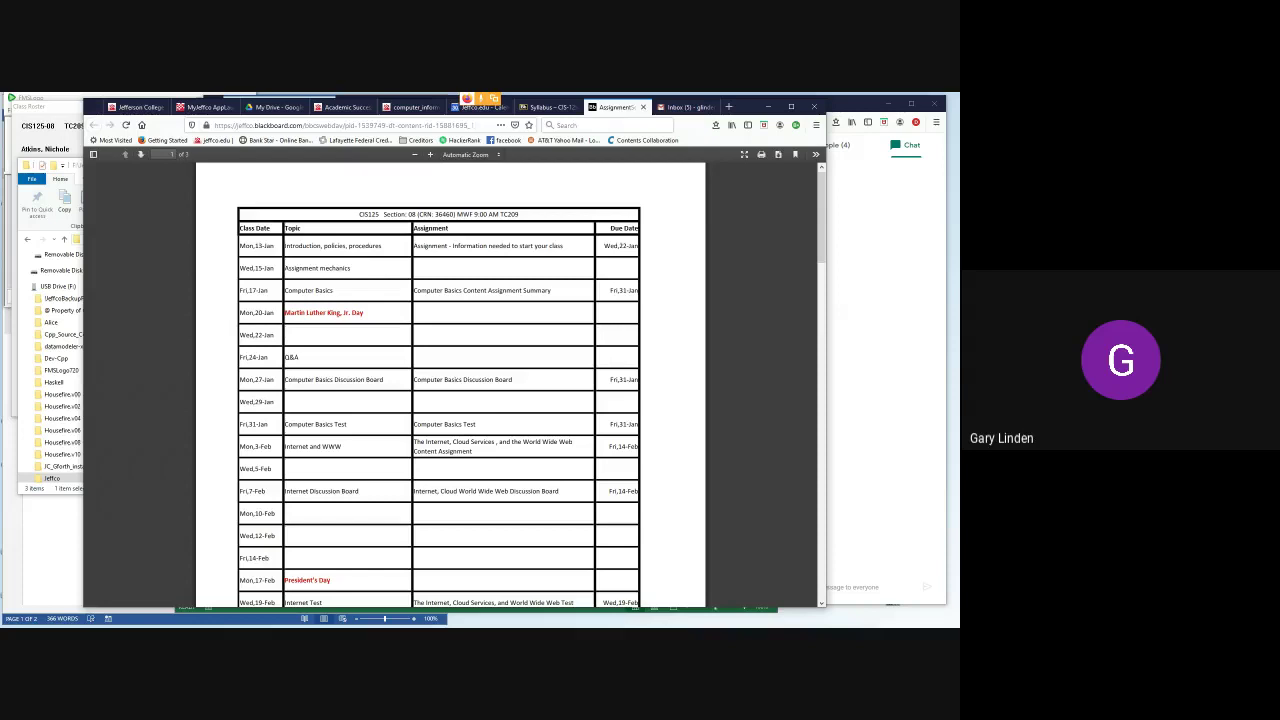
pyautogui.scroll(-3, 450, 400)
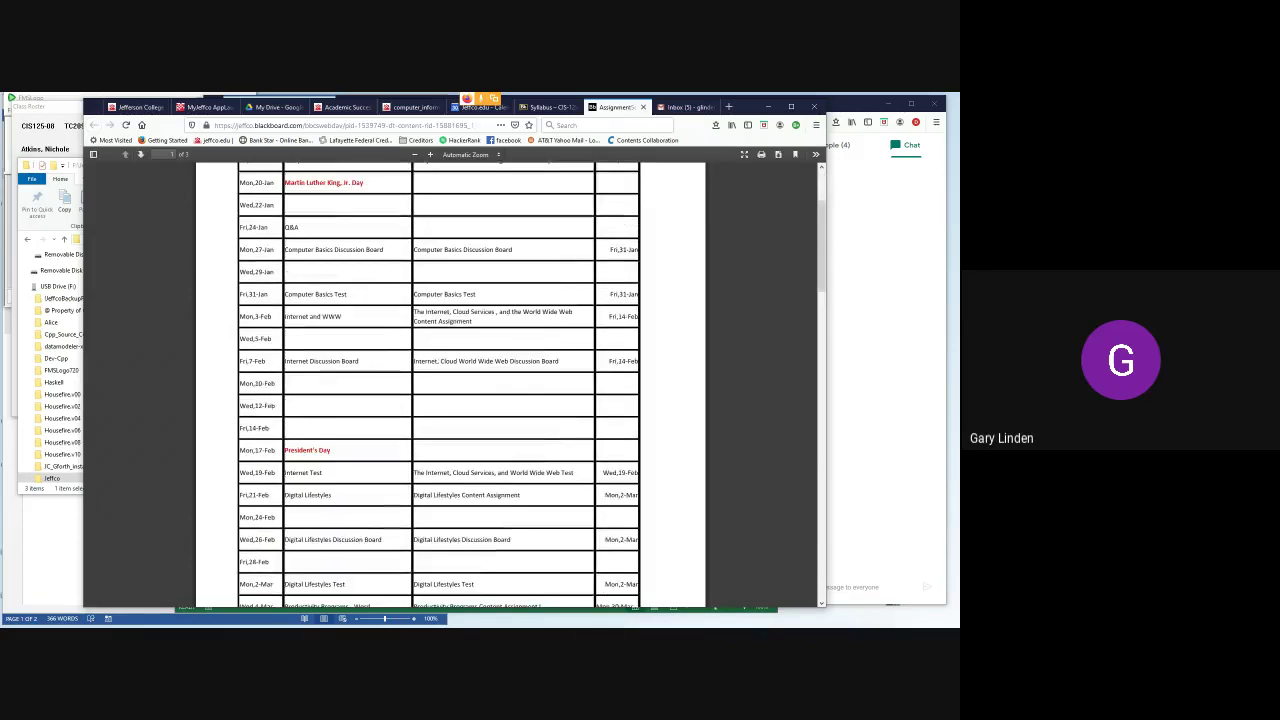
pyautogui.scroll(-2, 450, 400)
pyautogui.scroll(-7, 450, 400)
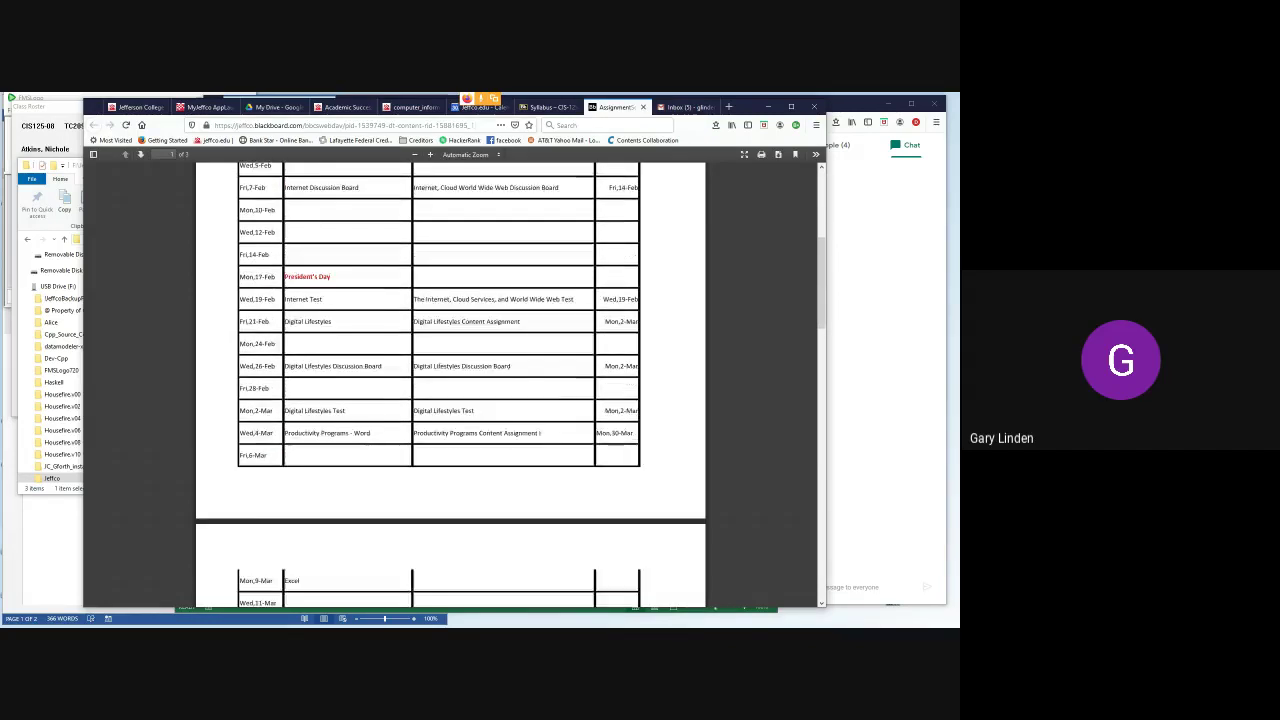
pyautogui.scroll(-5, 450, 400)
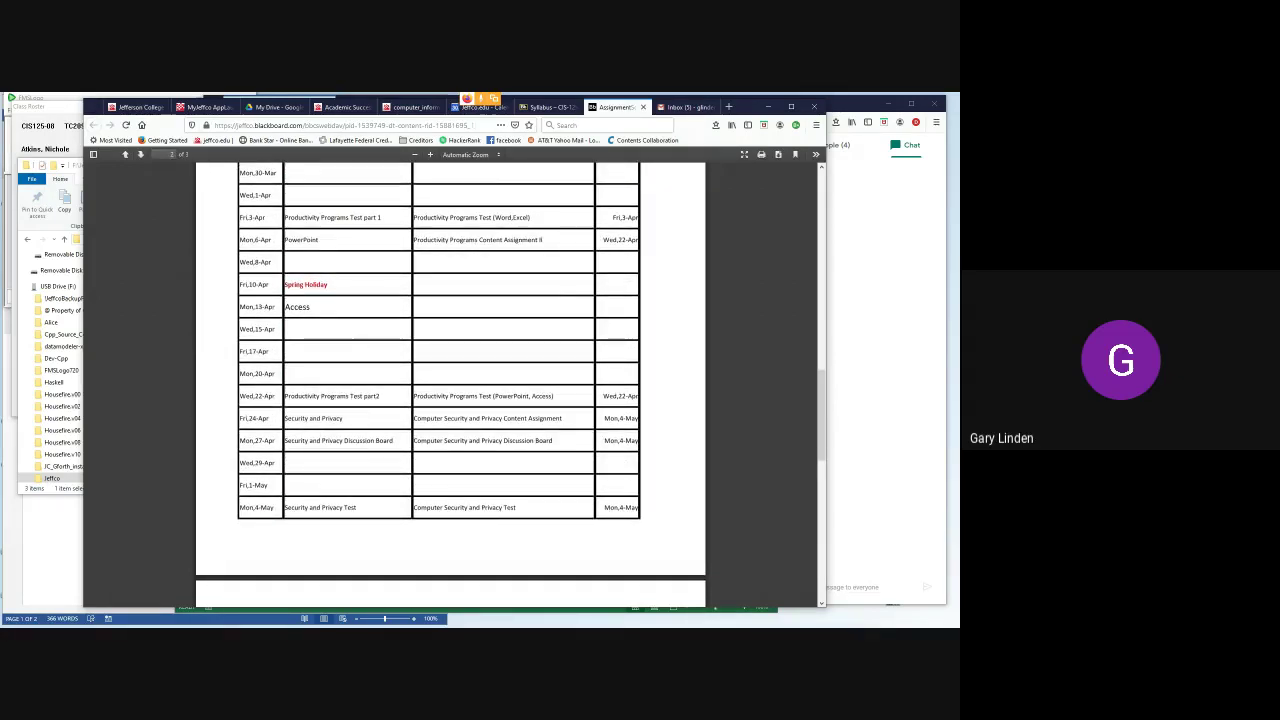
pyautogui.scroll(3, 450, 390)
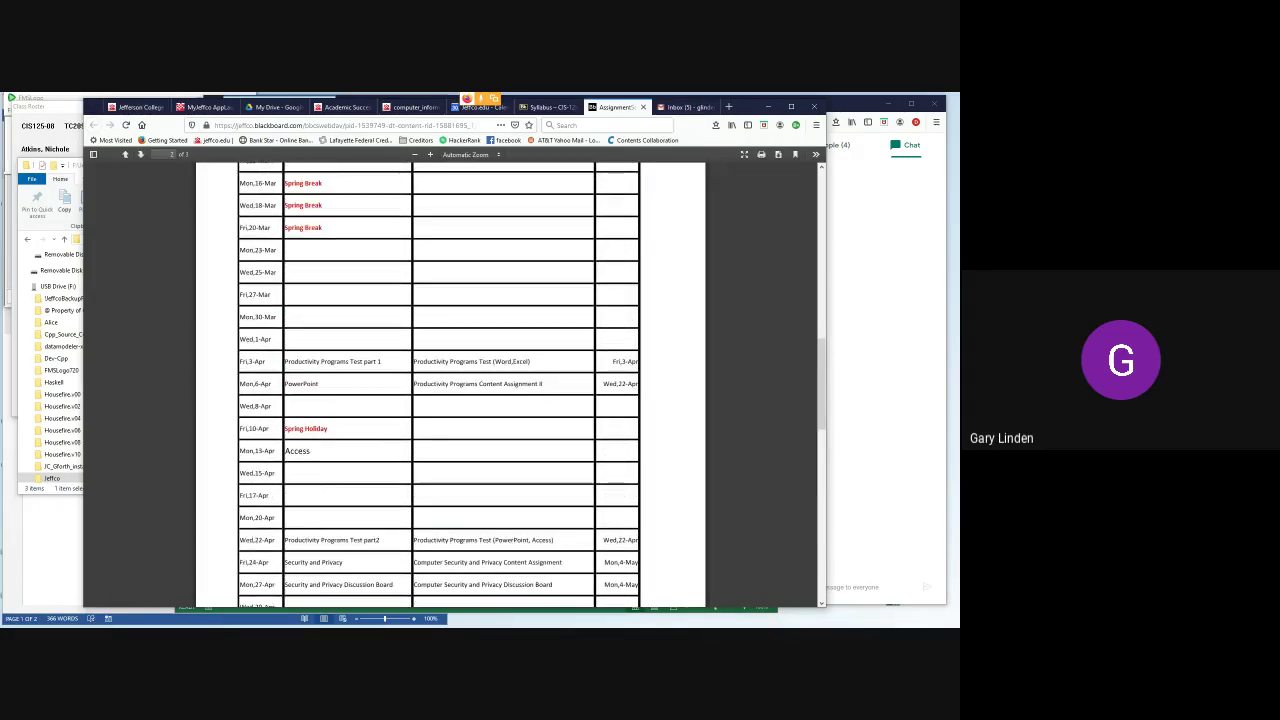
pyautogui.scroll(2, 440, 385)
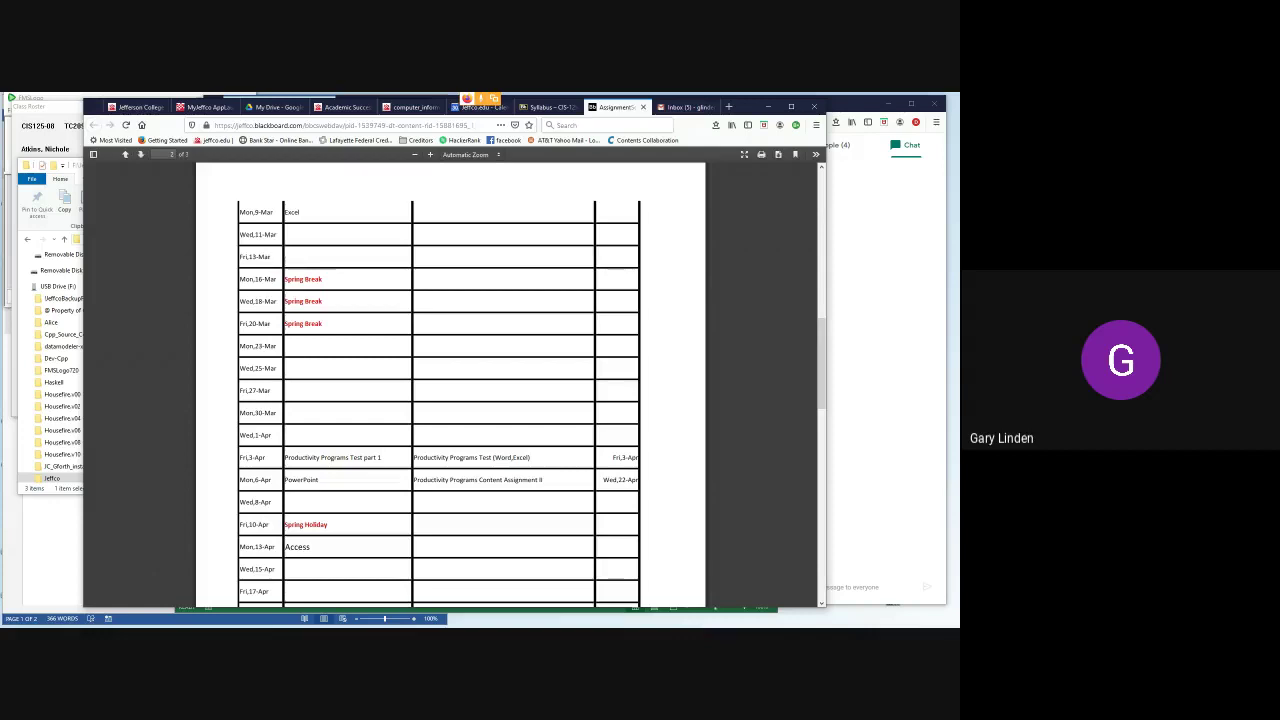
pyautogui.scroll(5, 451, 385)
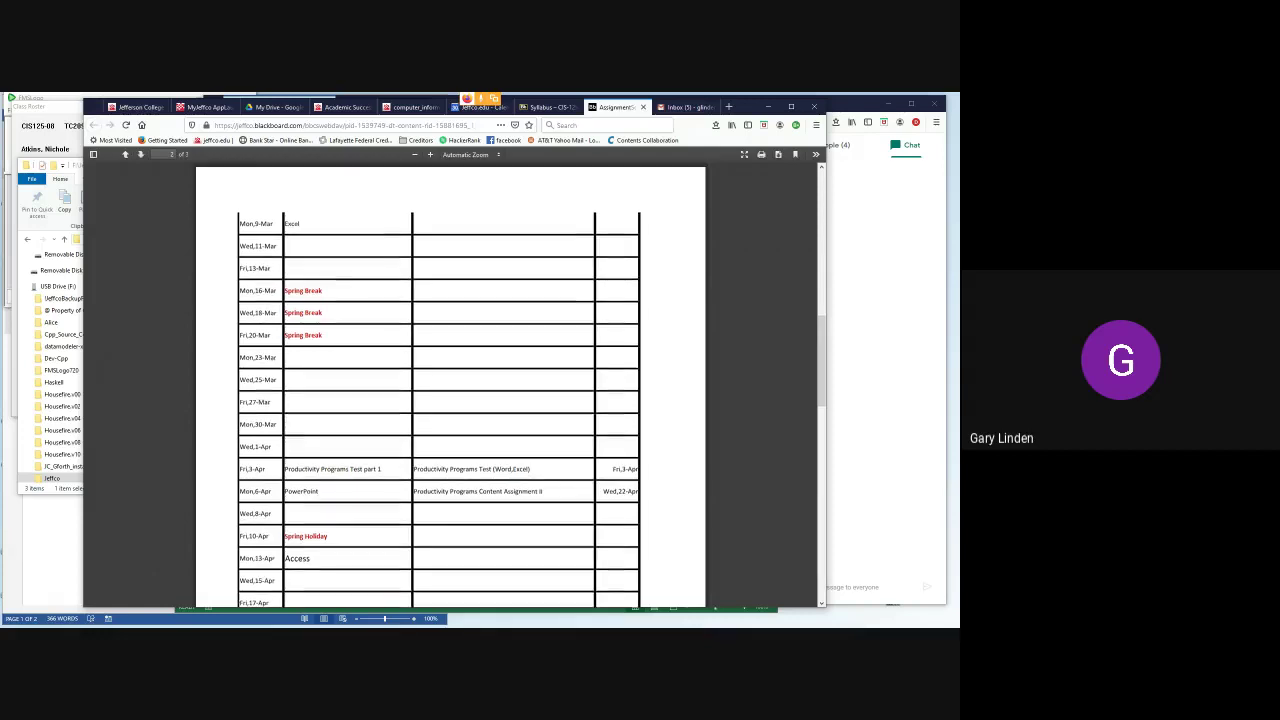
pyautogui.scroll(3, 451, 385)
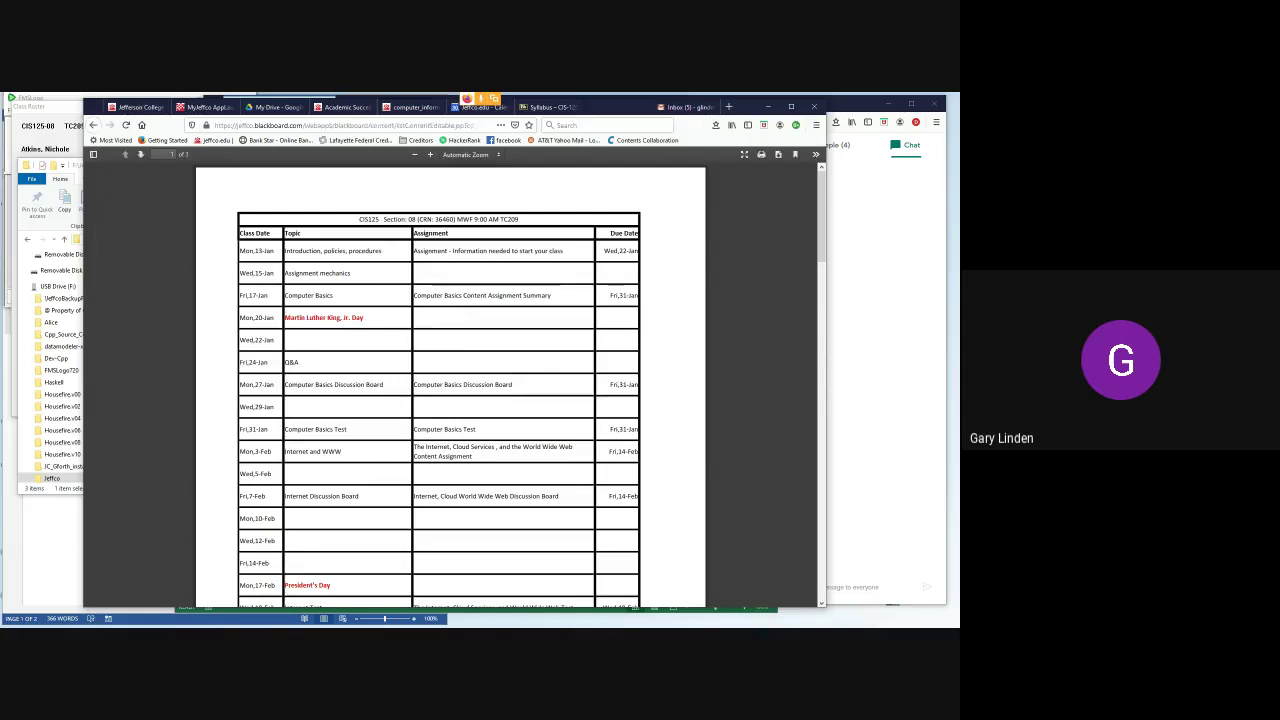
pyautogui.click(643, 107)
pyautogui.click(298, 285)
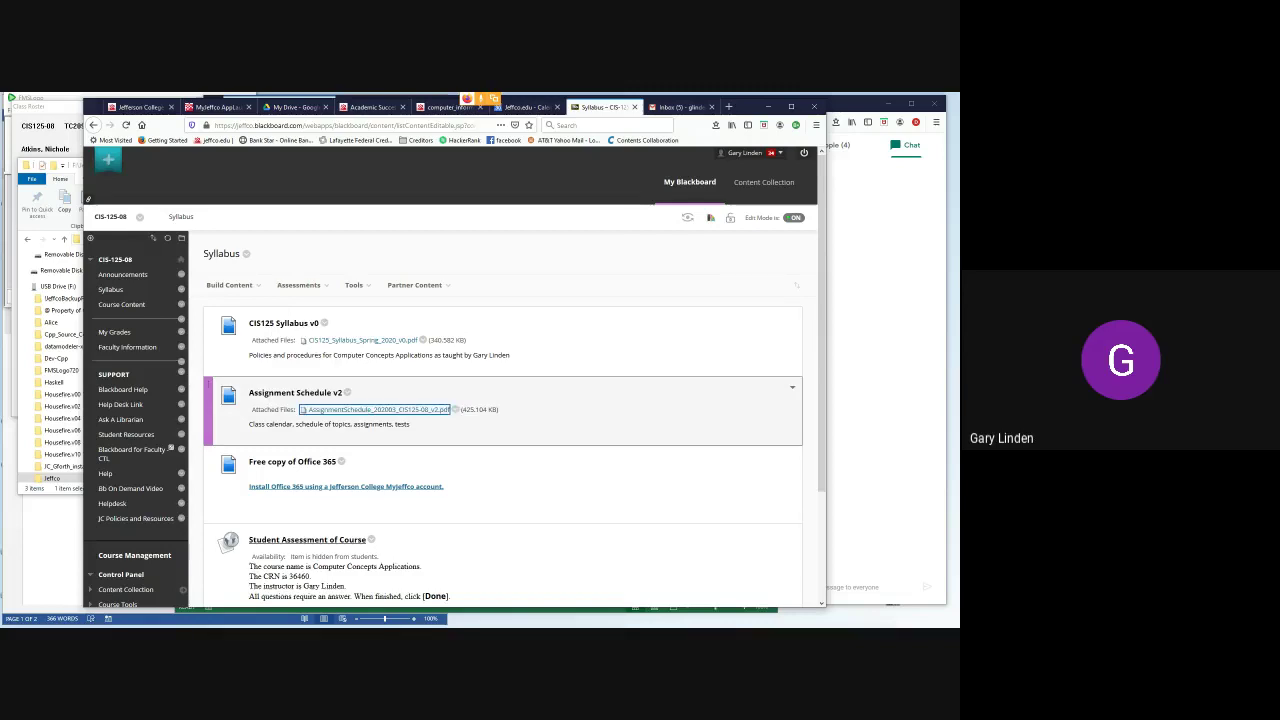
# Go to the Course Content page and locate the Productivity Programs Content Assignment I entry
pyautogui.click(121, 304)
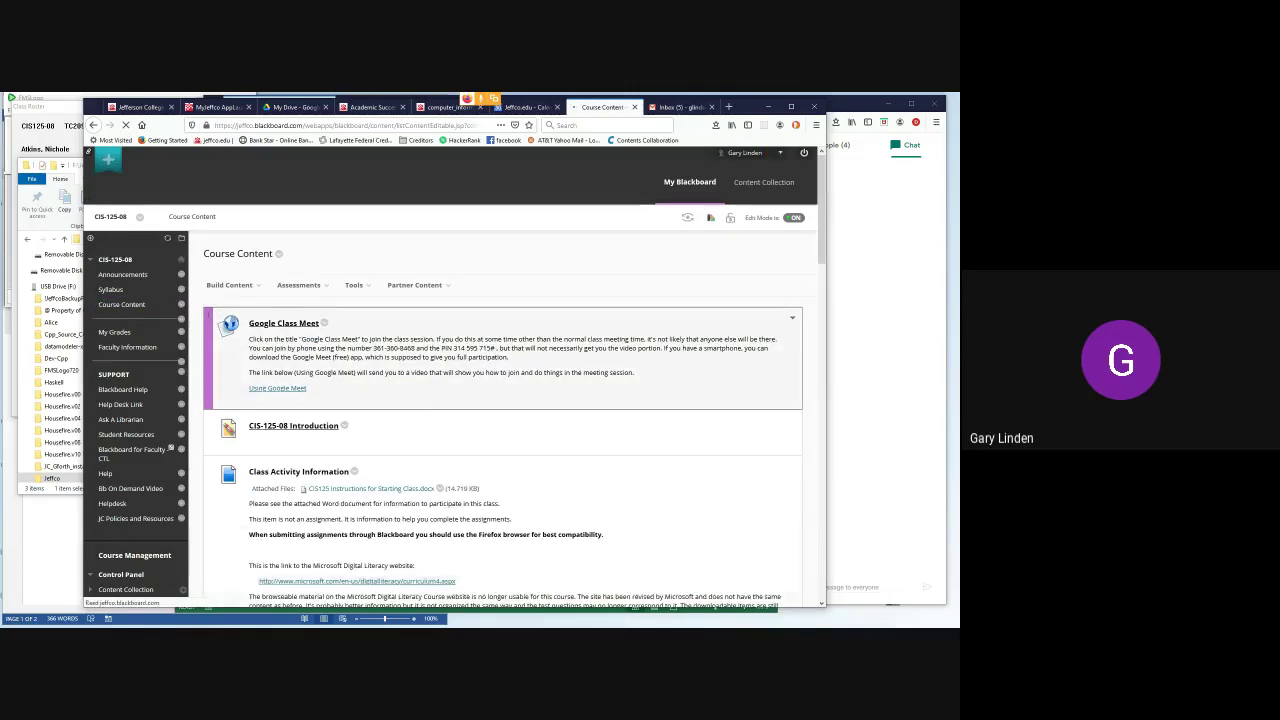
pyautogui.scroll(-15, 453, 376)
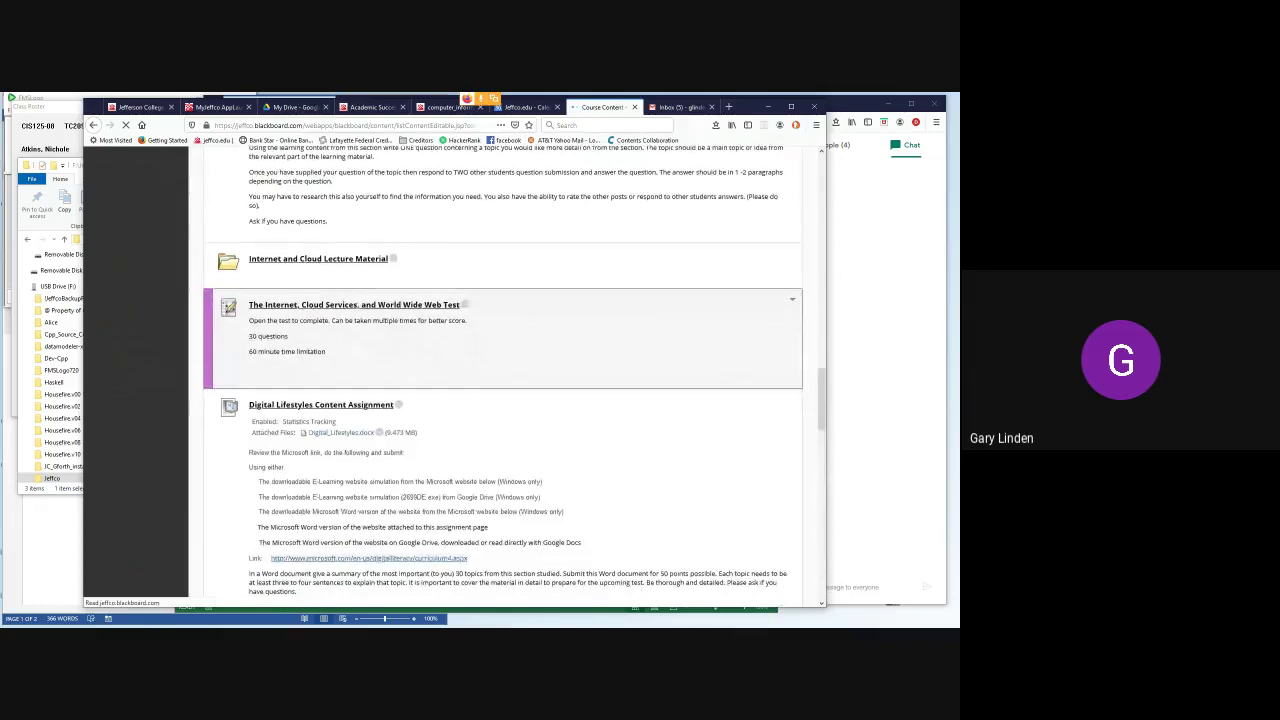
pyautogui.scroll(-4, 453, 376)
pyautogui.scroll(-6, 500, 376)
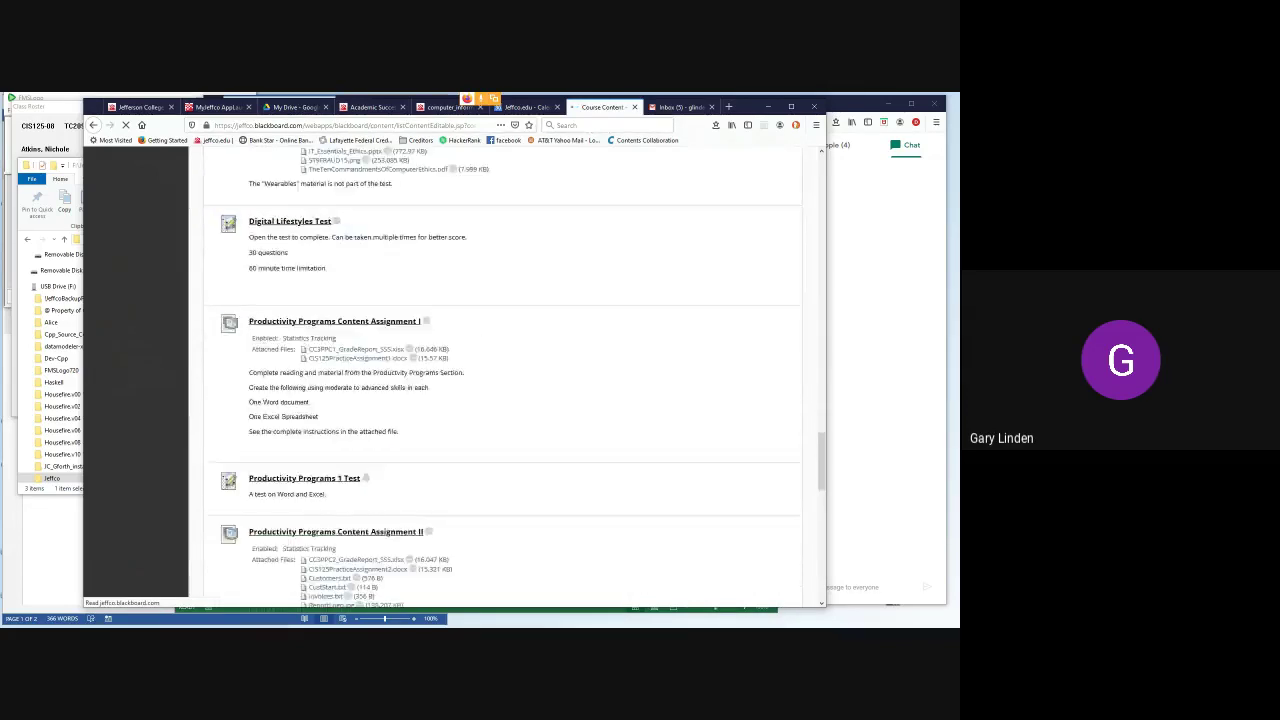
# Review the Productivity Programs Content Assignment I and II entries, checking briefly on the practice workbook in Excel before returning to the course content
pyautogui.scroll(-3, 500, 376)
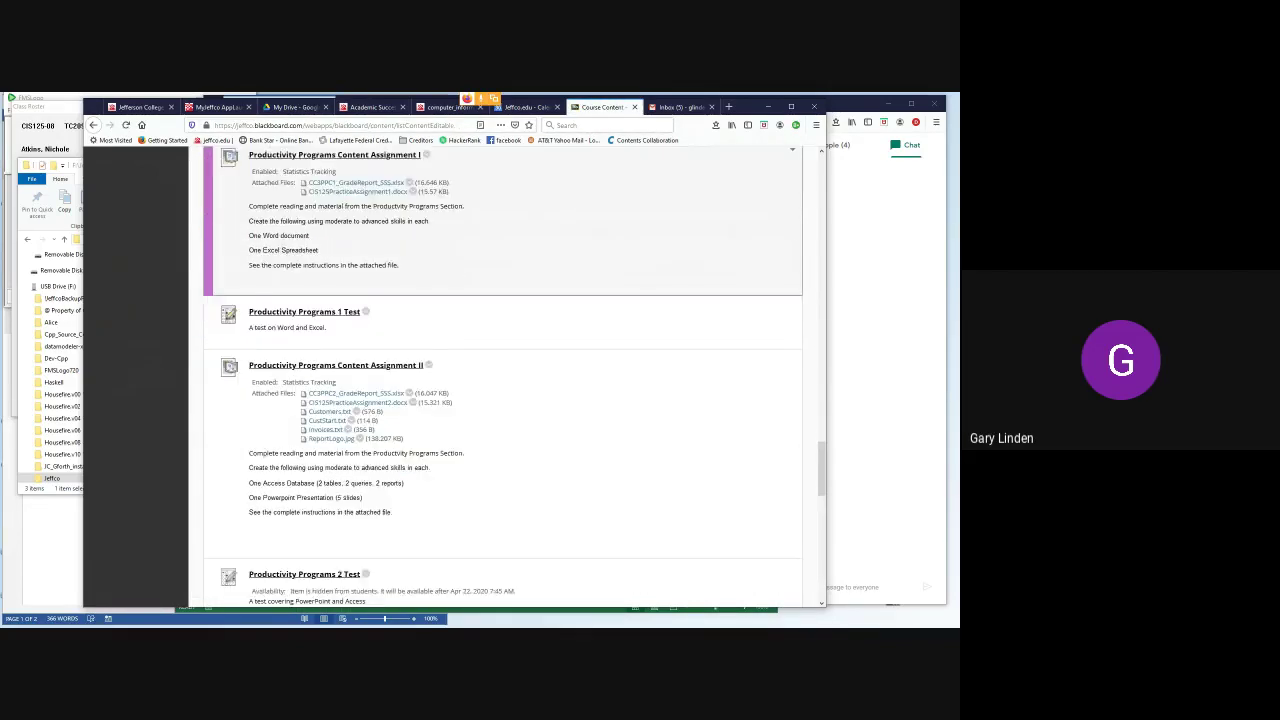
pyautogui.scroll(3, 500, 376)
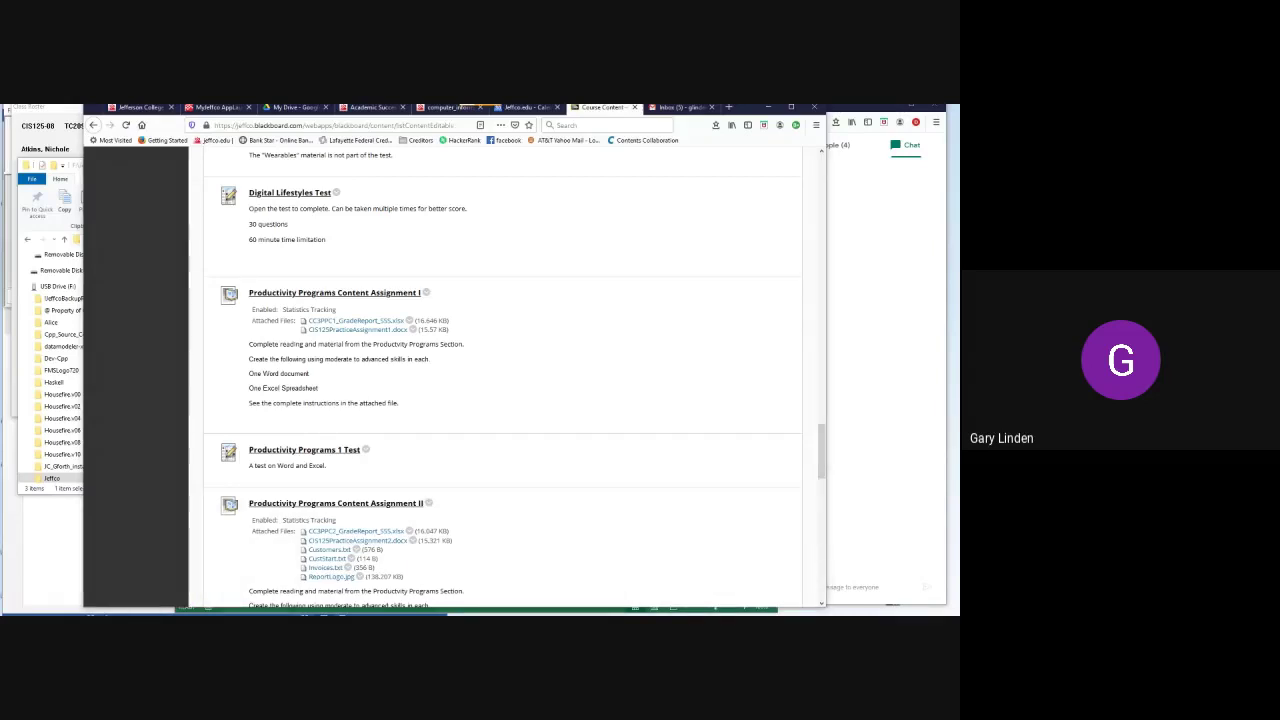
pyautogui.hotkey('alt', 'Tab')
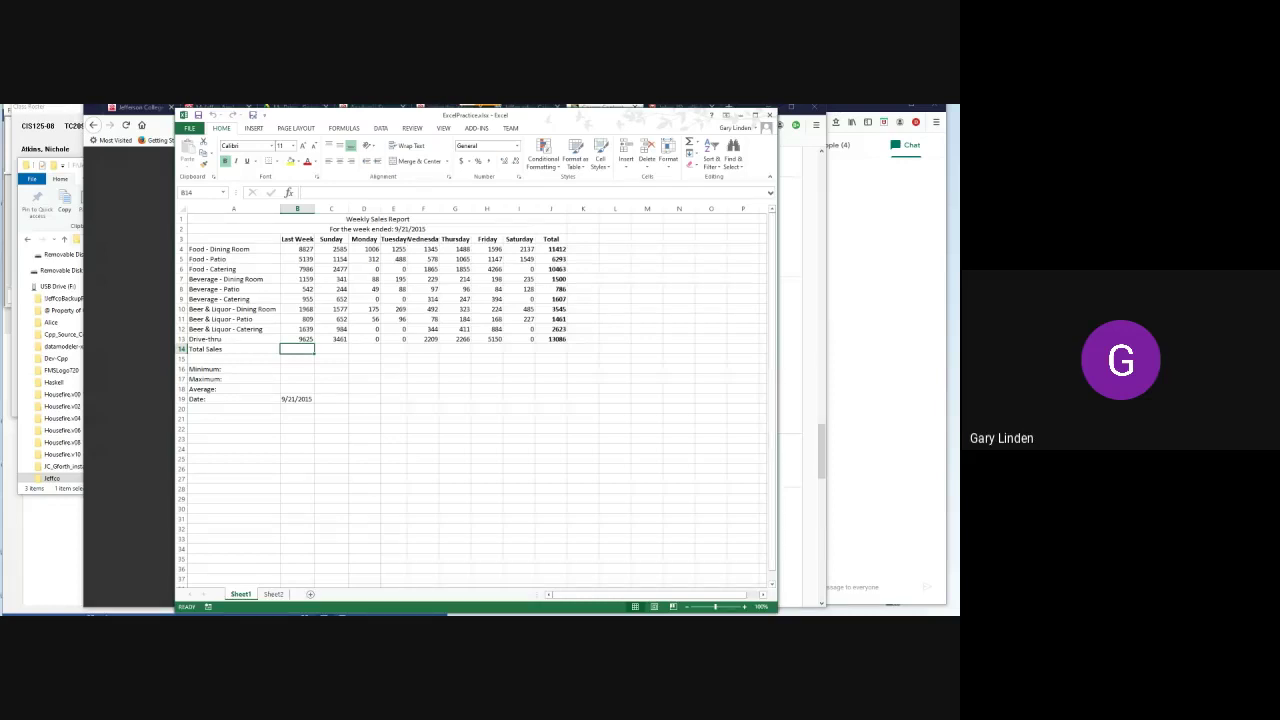
pyautogui.hotkey('alt', 'Tab')
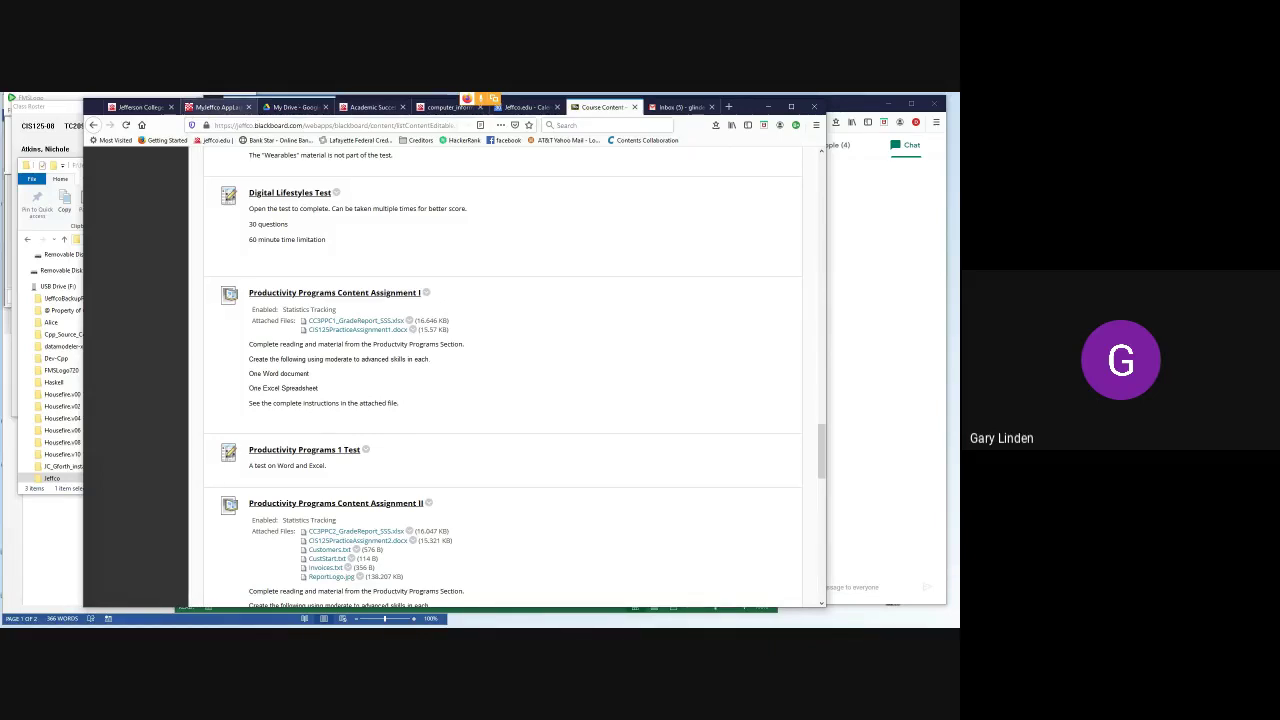
# Go to Online Support on the MyJeffco page and open the Online Writing Lab link to the Academic Success Center's online page
pyautogui.click(218, 107)
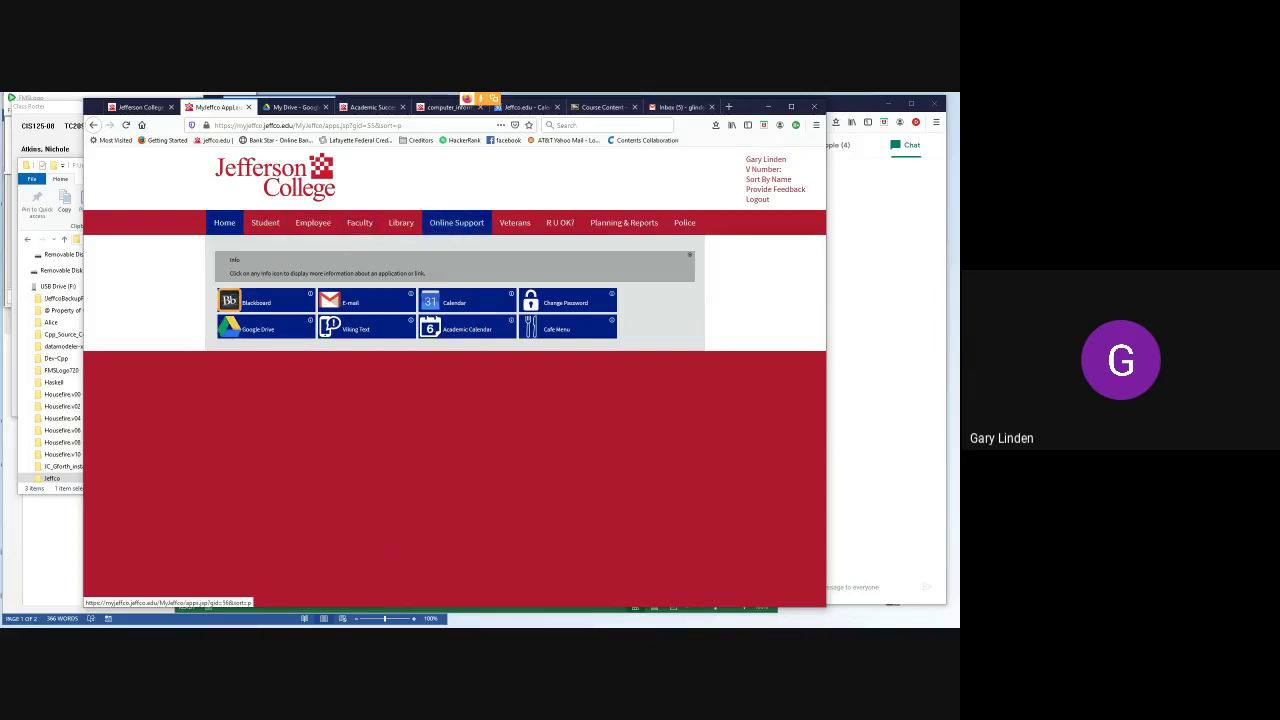
pyautogui.click(456, 222)
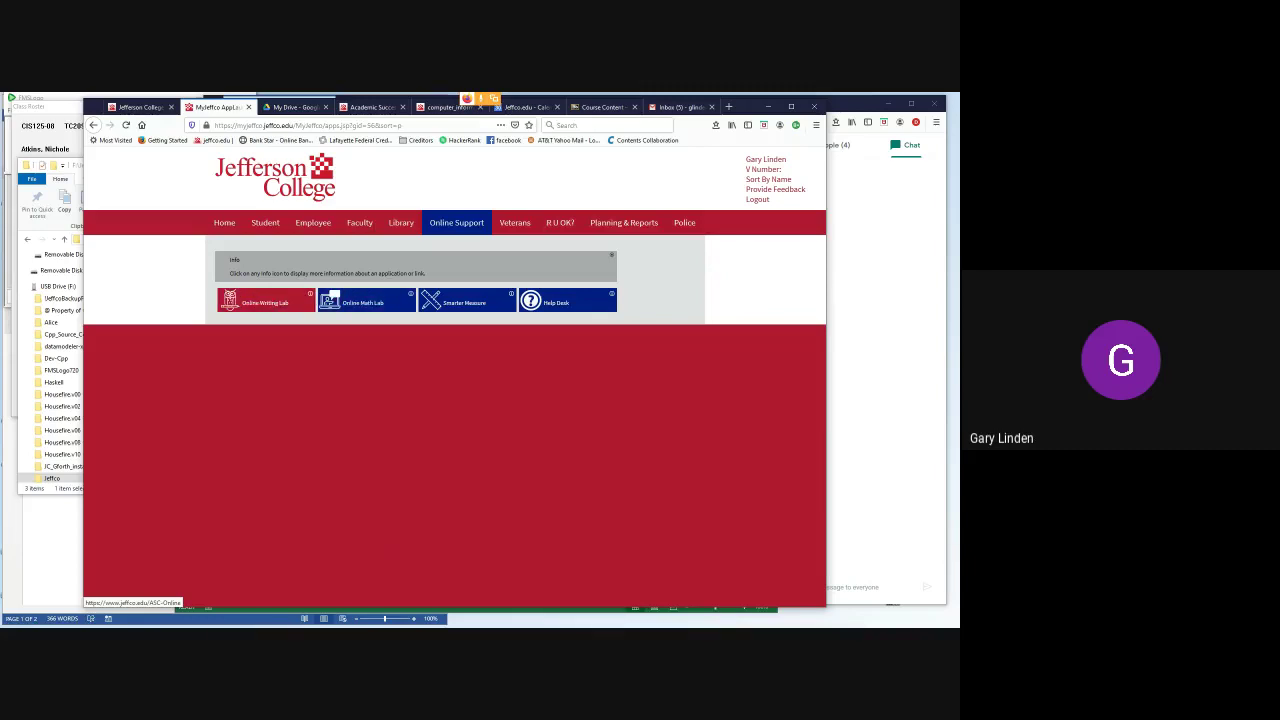
pyautogui.click(265, 302)
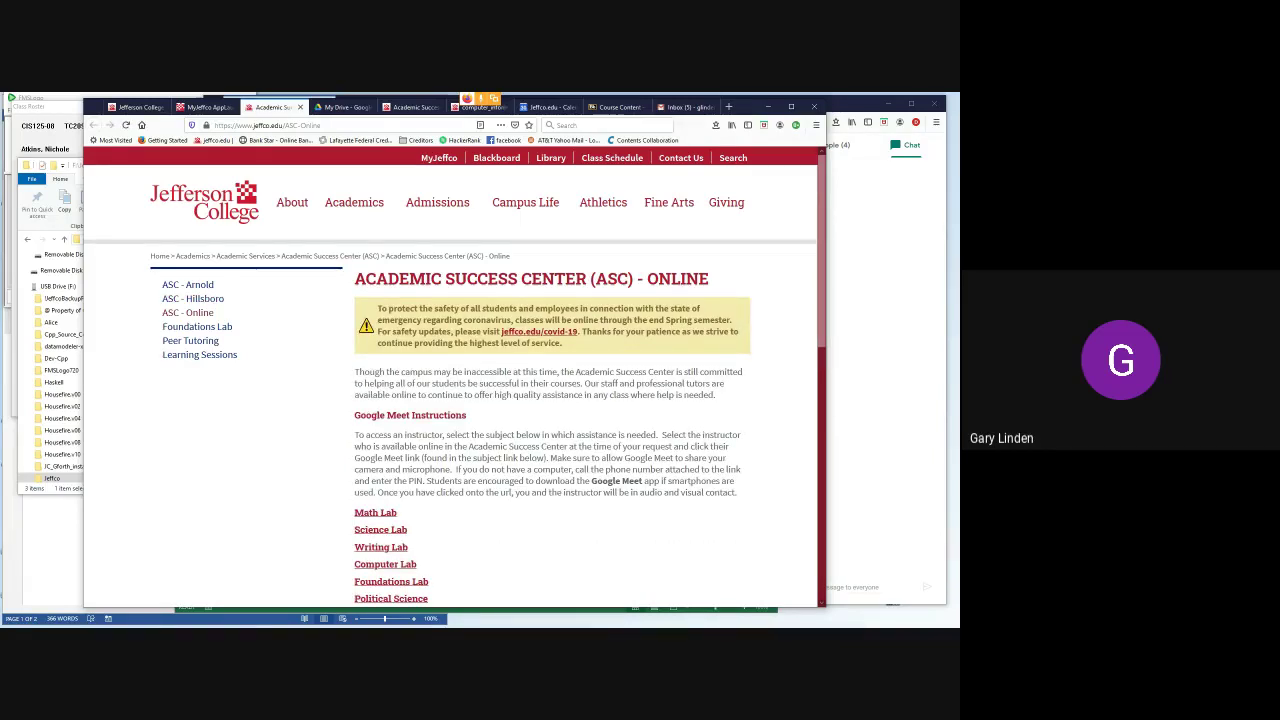
# Open the Computer Lab document from the Academic Success Center page and review the instructors' hours and online assistance links
pyautogui.scroll(-3, 454, 380)
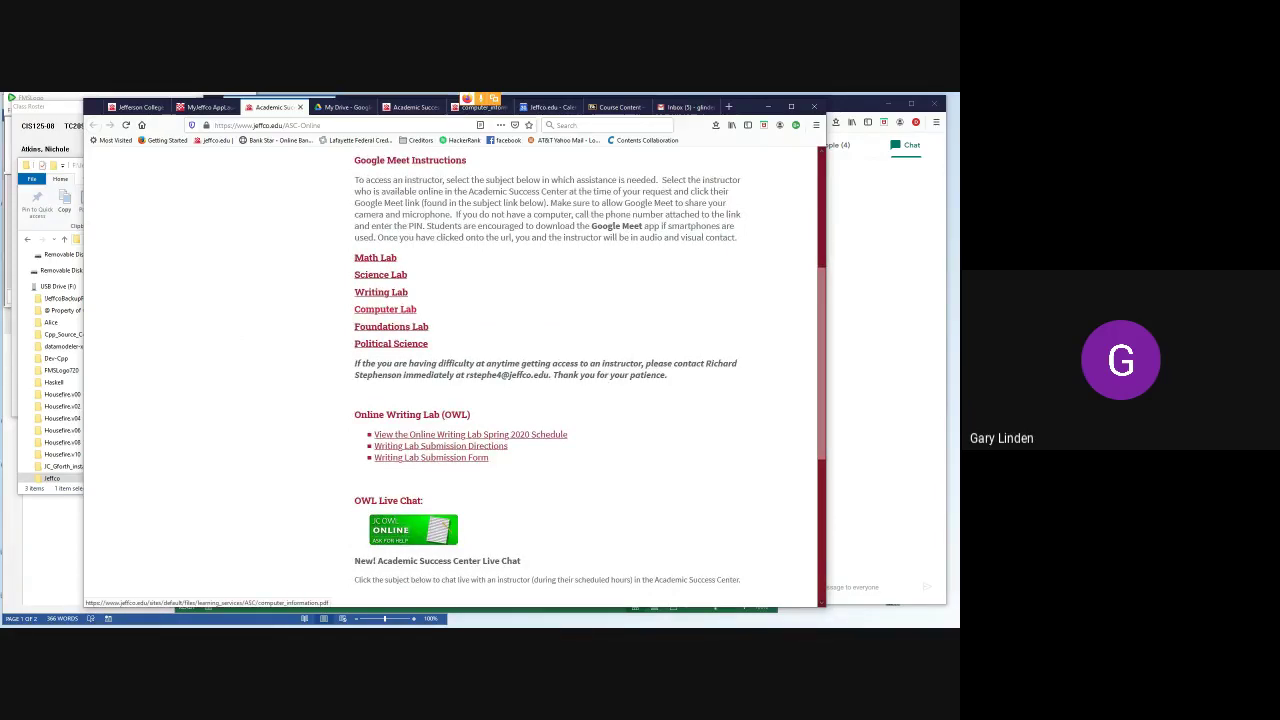
pyautogui.click(385, 309)
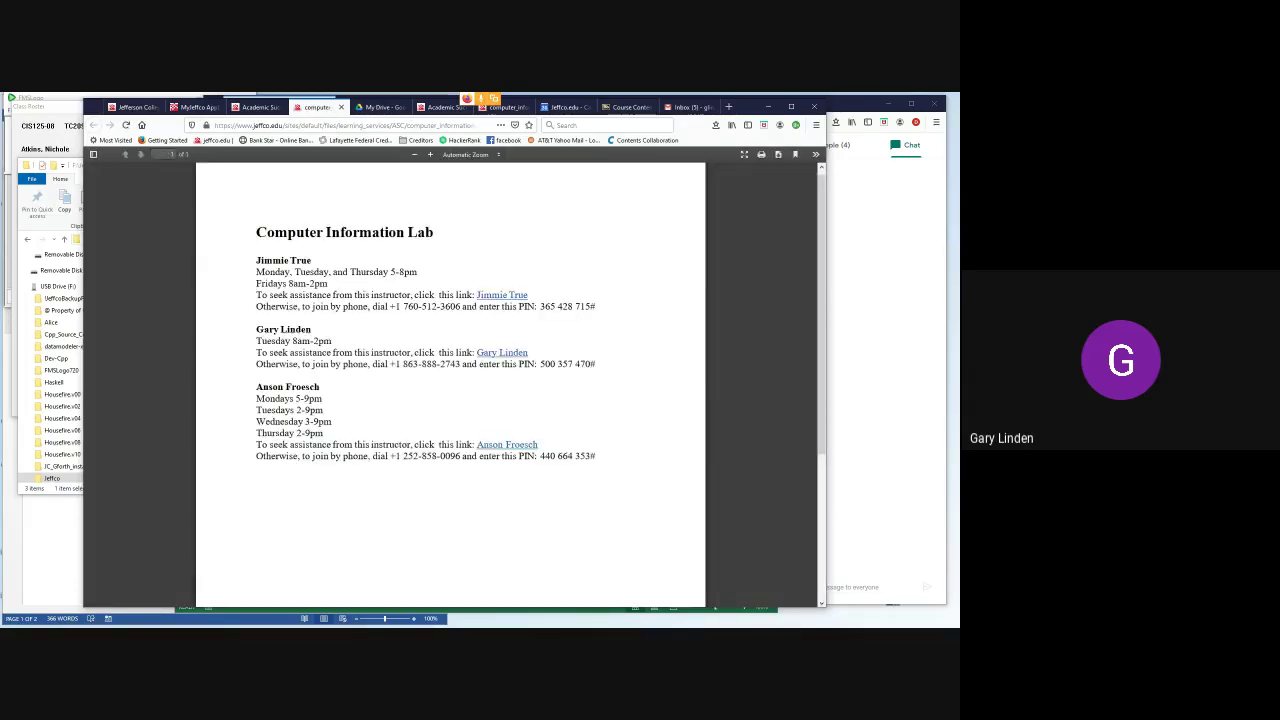
pyautogui.scroll(-1, 450, 385)
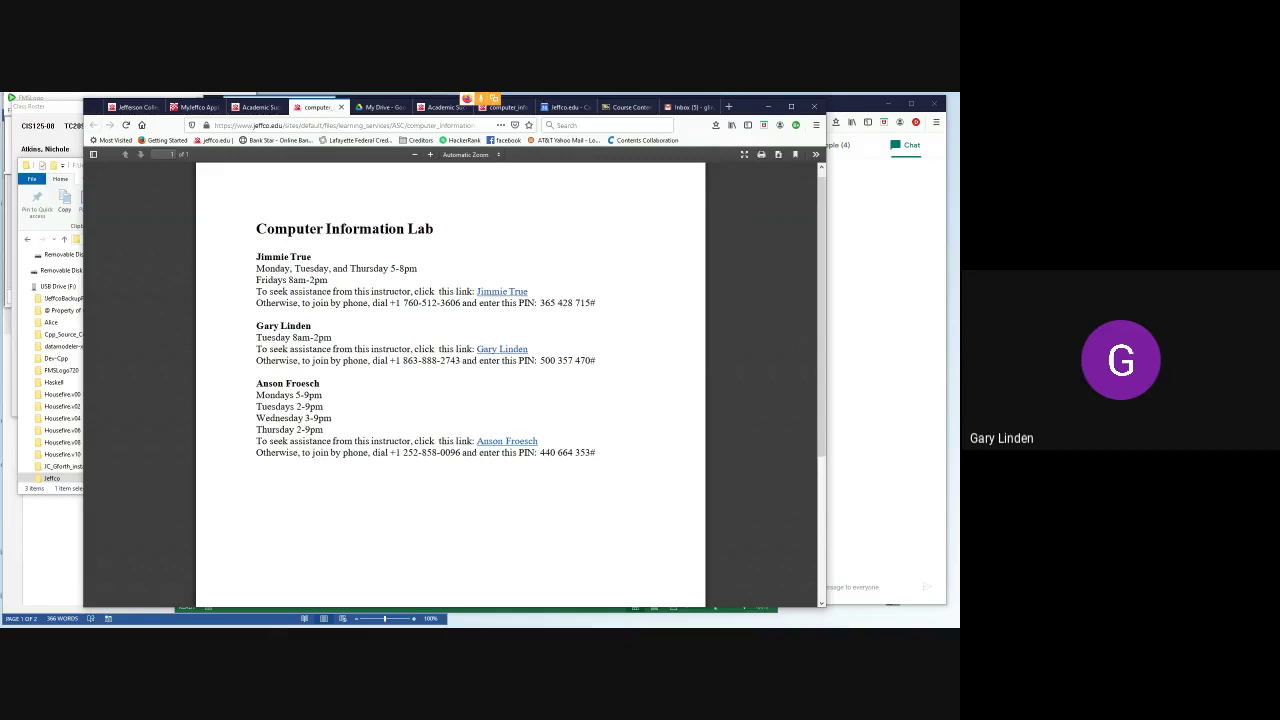
pyautogui.scroll(-1, 450, 385)
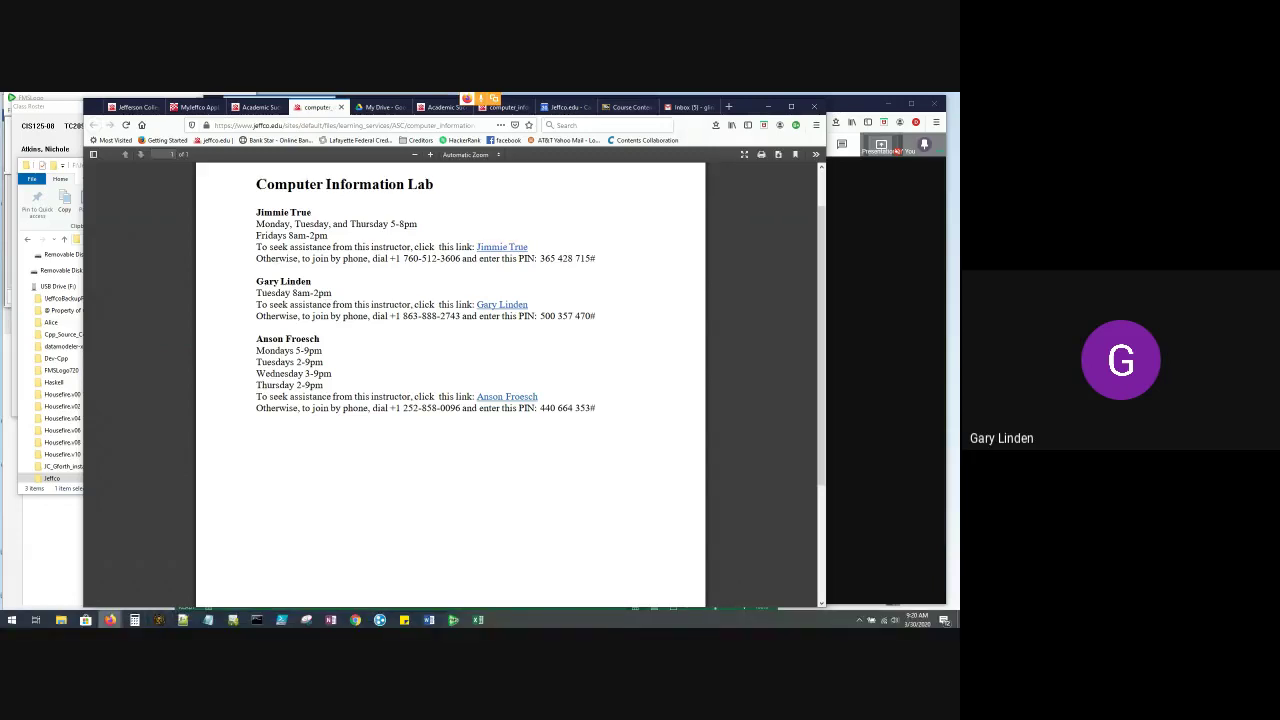
# Check the Google Meet window, then switch to the ExcelPractice workbook in Excel and inspect the Food - Dining Room total formula in J4
pyautogui.moveTo(110, 620)
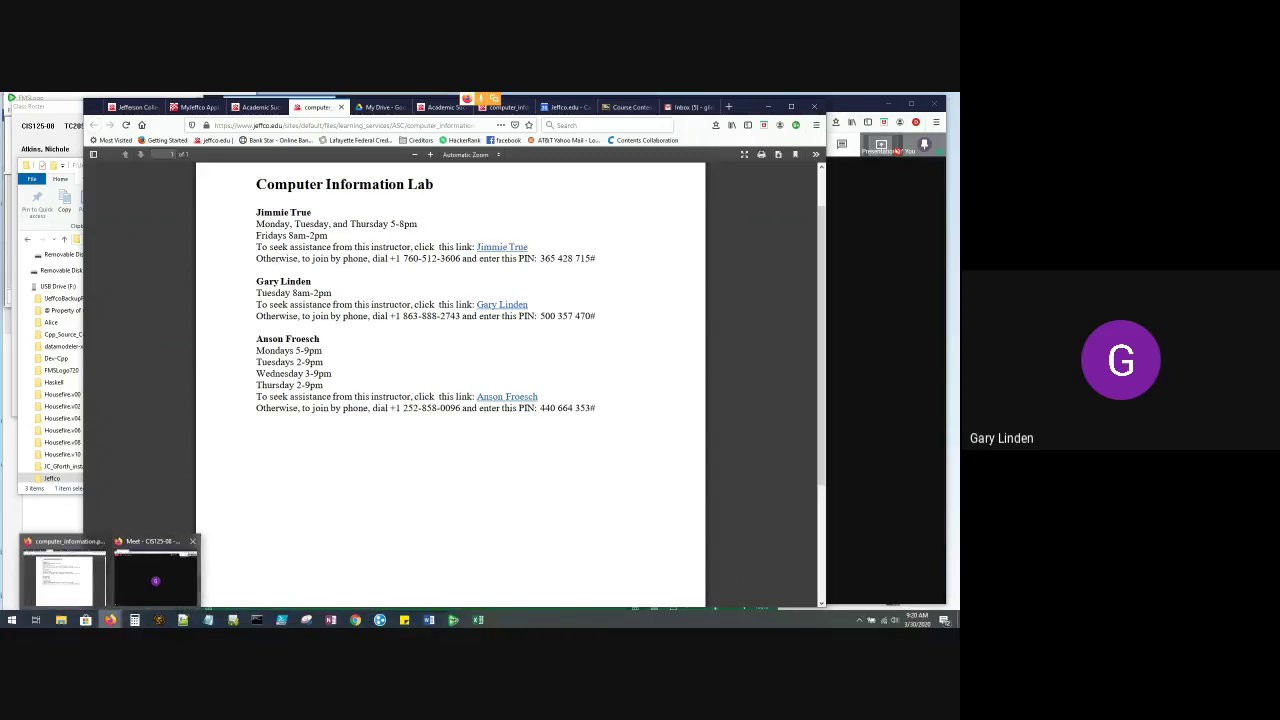
pyautogui.click(155, 578)
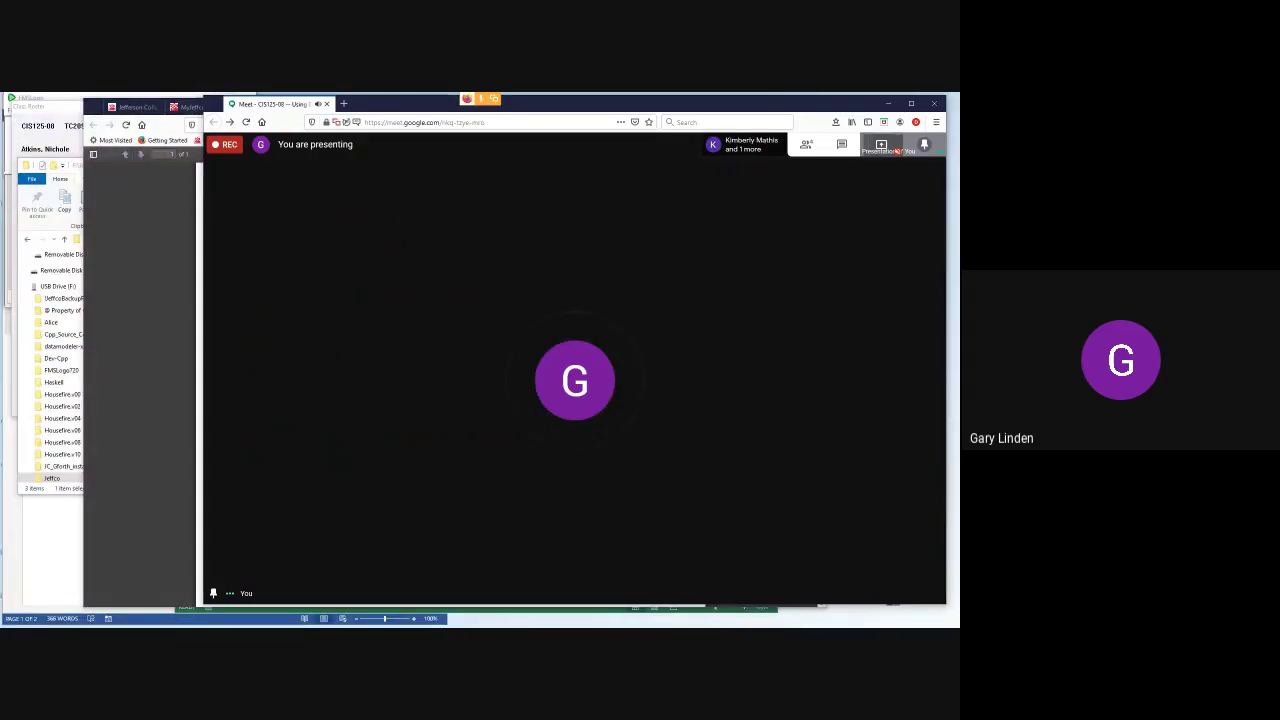
pyautogui.click(190, 608)
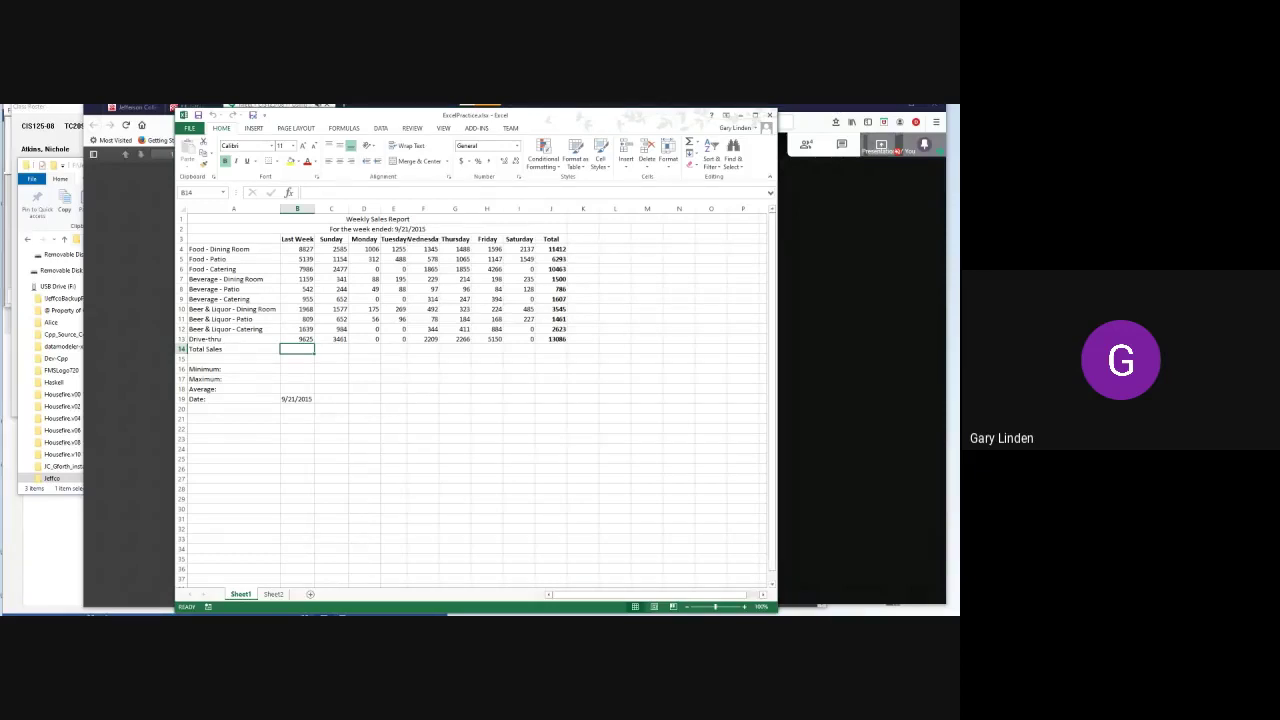
pyautogui.click(551, 249)
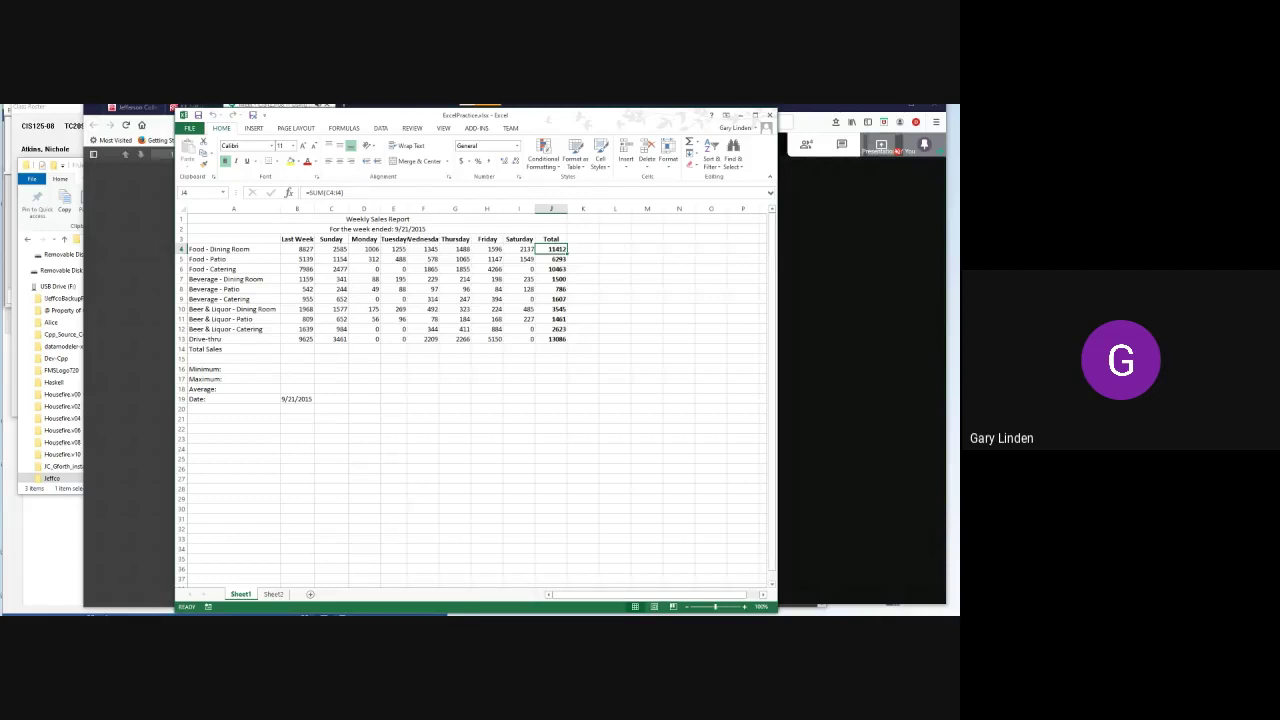
# Enter the formula =B4+B5+B6+B7+B8+B9+B10+B11+B12+B13 in B14 as the Last Week Total Sales
pyautogui.click(297, 349)
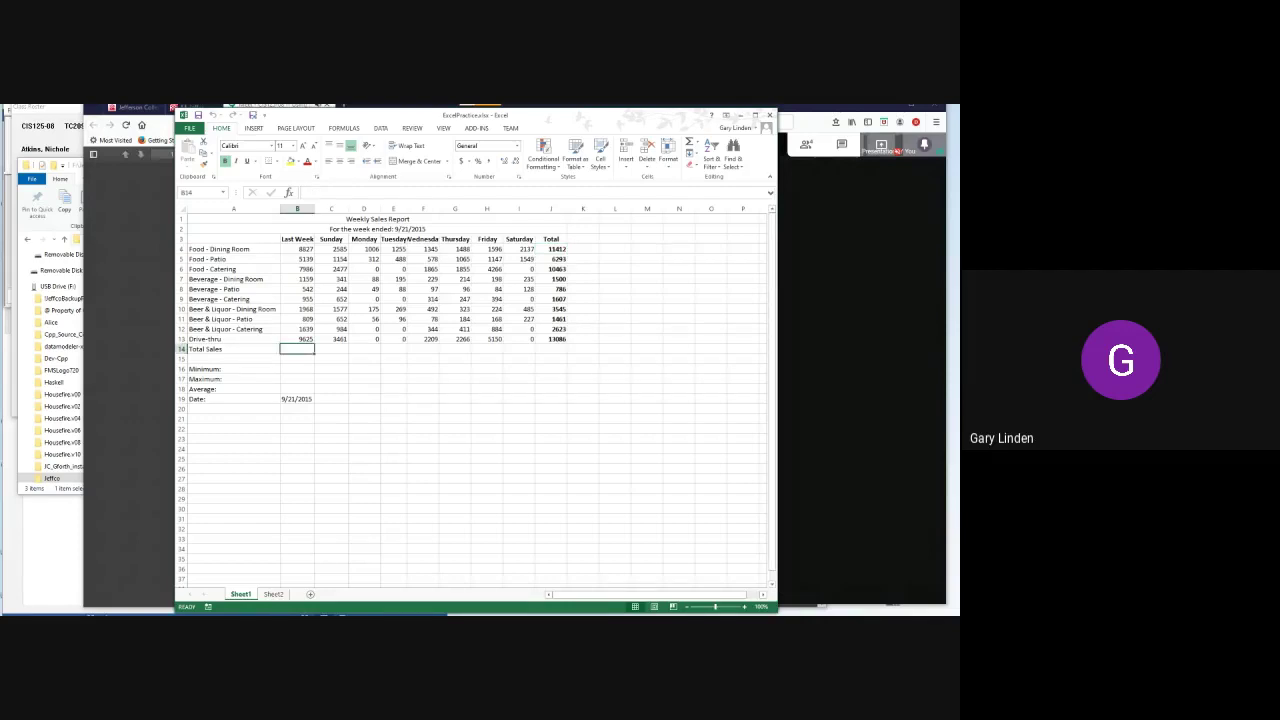
pyautogui.write('=')
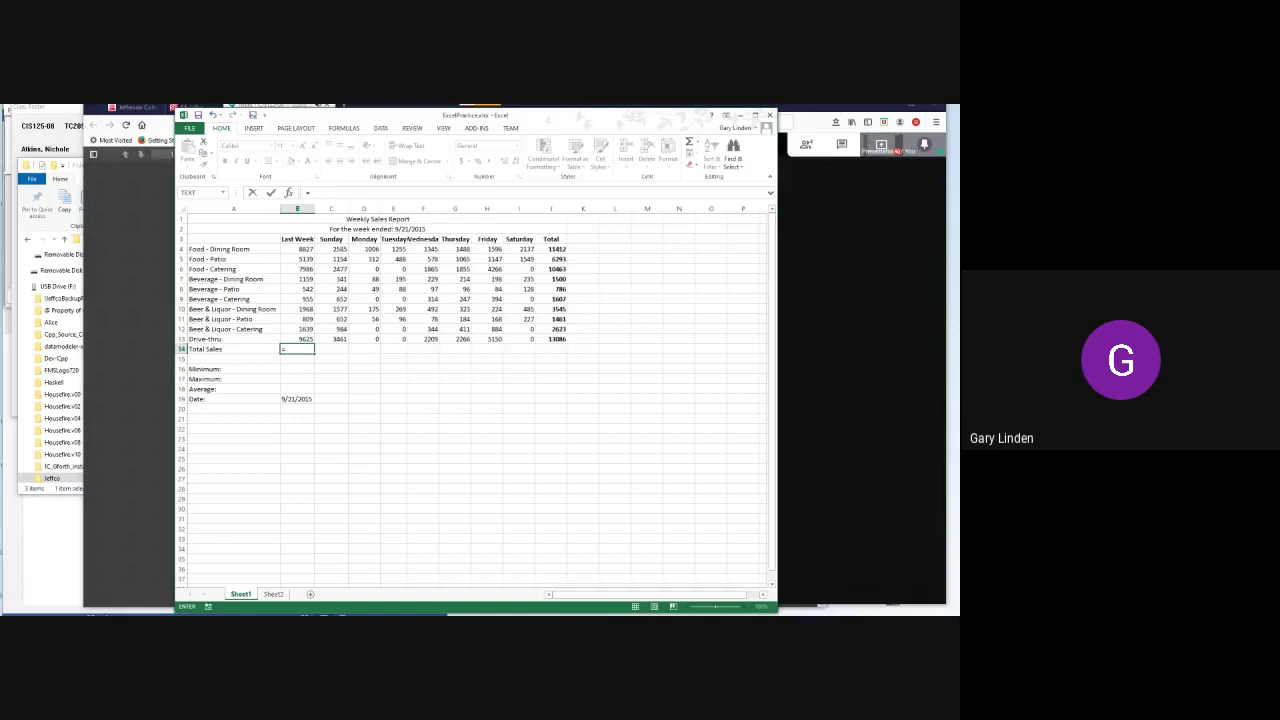
pyautogui.click(297, 249)
pyautogui.write('+')
pyautogui.click(298, 259)
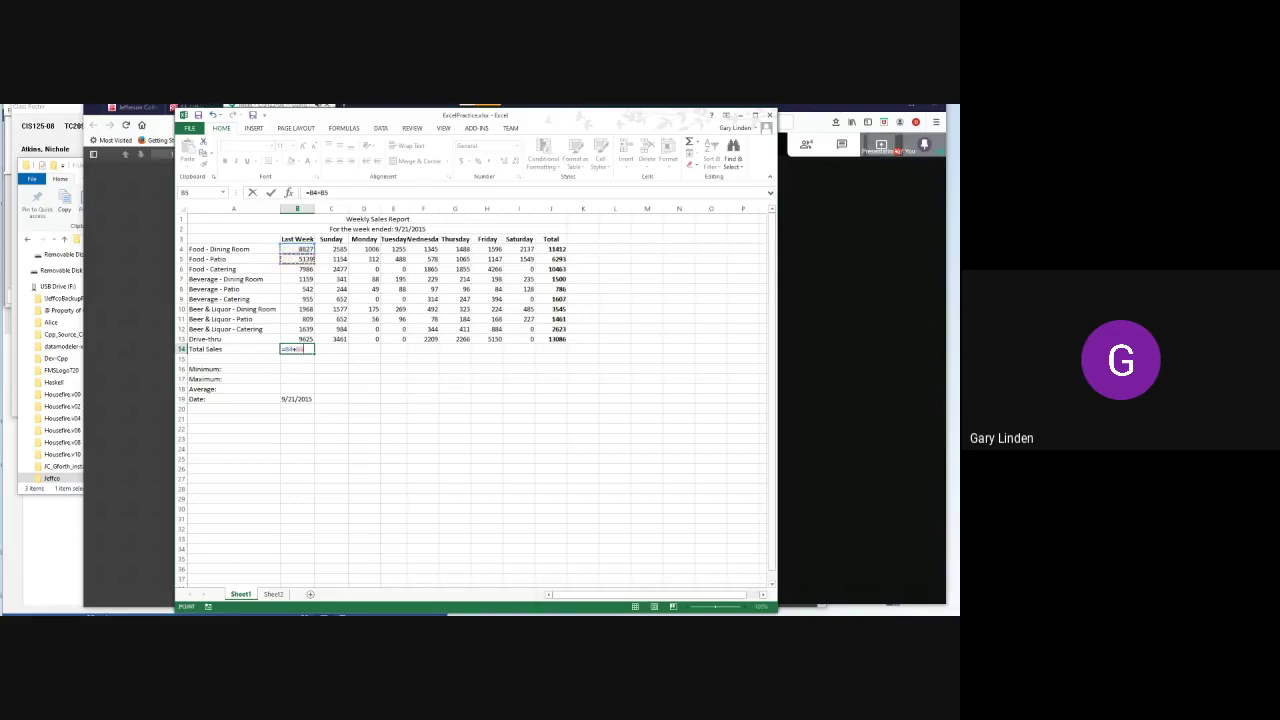
pyautogui.write('+')
pyautogui.click(297, 269)
pyautogui.write('+')
pyautogui.click(297, 279)
pyautogui.write('+')
pyautogui.click(297, 289)
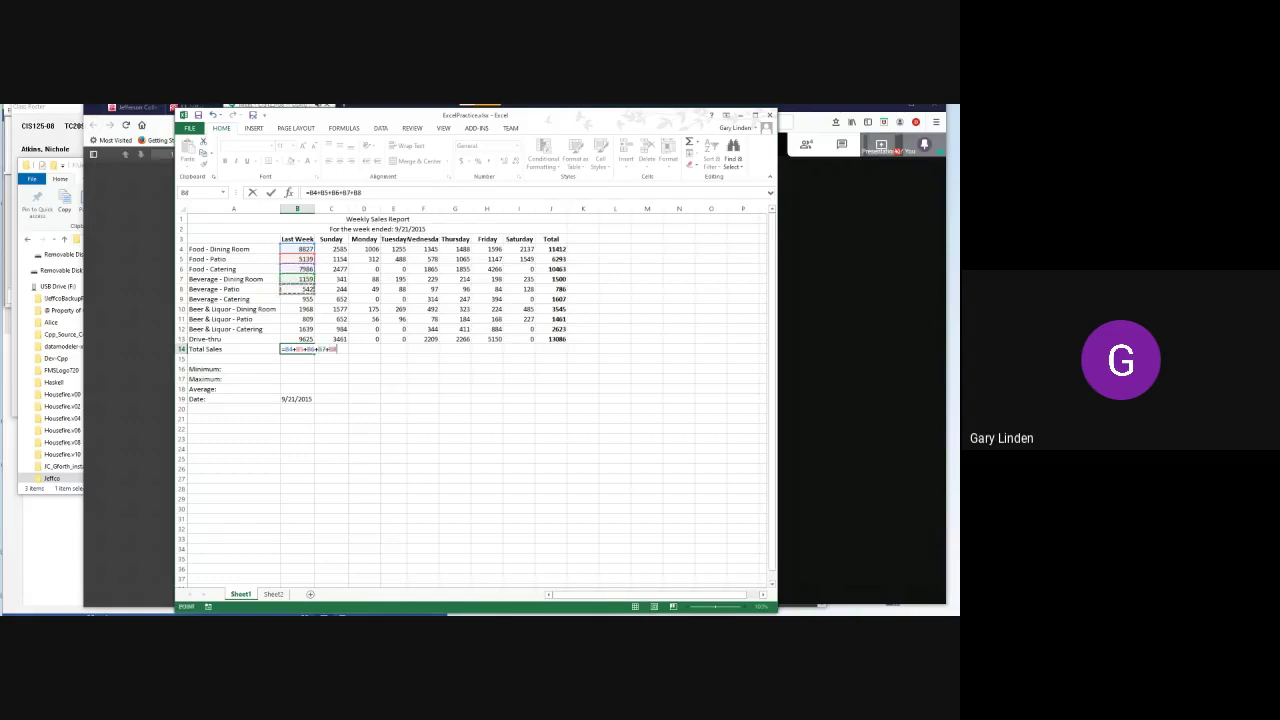
pyautogui.write('+')
pyautogui.click(297, 299)
pyautogui.write('+')
pyautogui.click(297, 309)
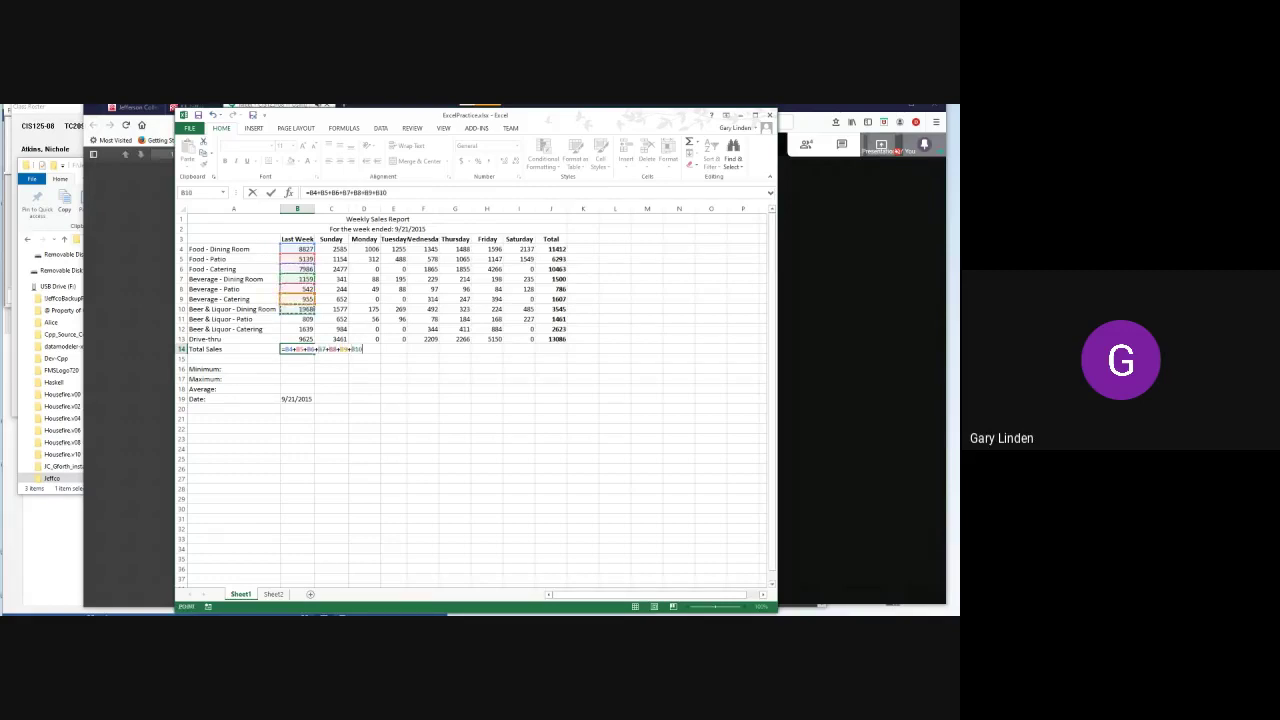
pyautogui.write('+')
pyautogui.click(297, 319)
pyautogui.write('+')
pyautogui.click(297, 329)
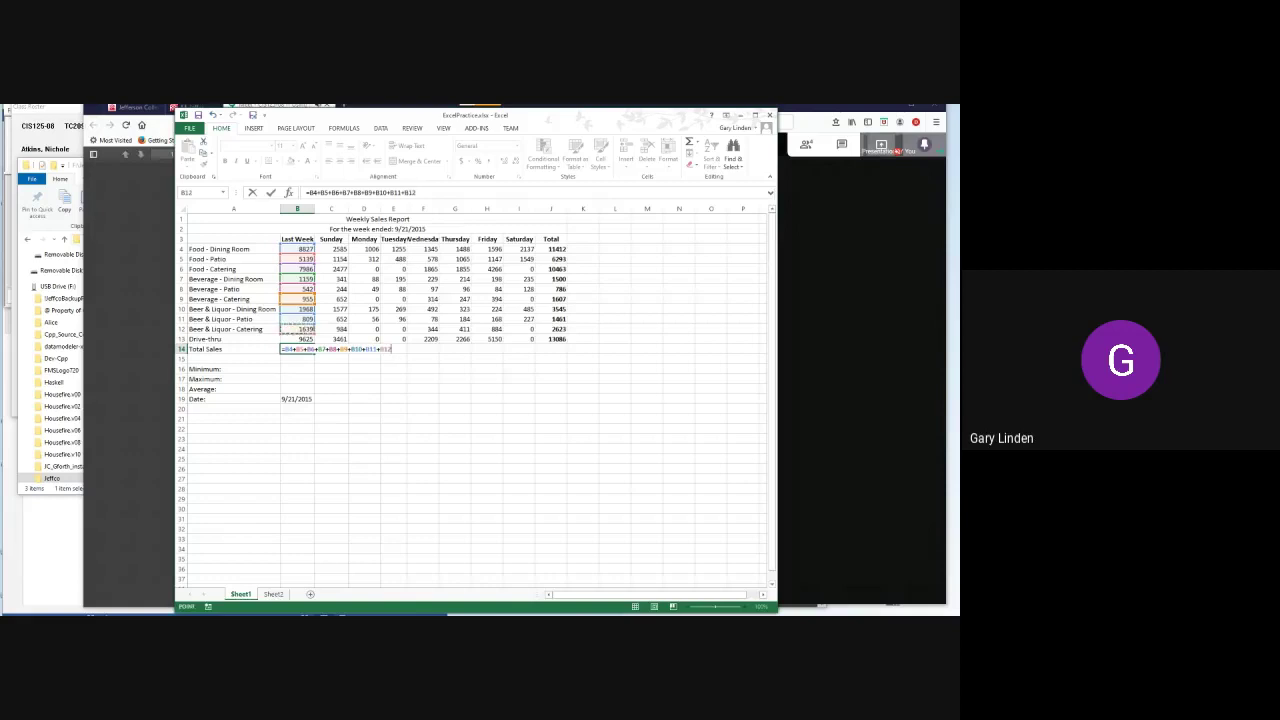
pyautogui.write('+')
pyautogui.click(297, 339)
pyautogui.press('Return')
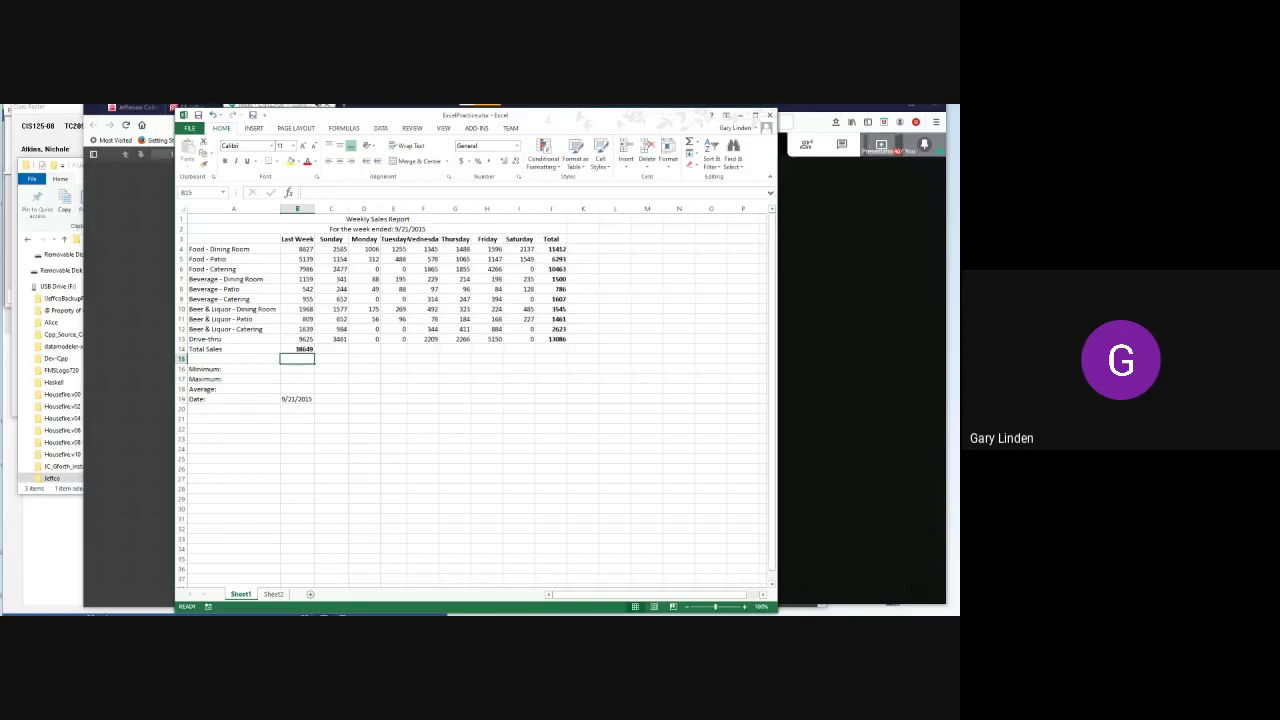
# Replace the Last Week Total Sales formula in B14 with the AutoSum formula =SUM(B4:B13)
pyautogui.click(551, 249)
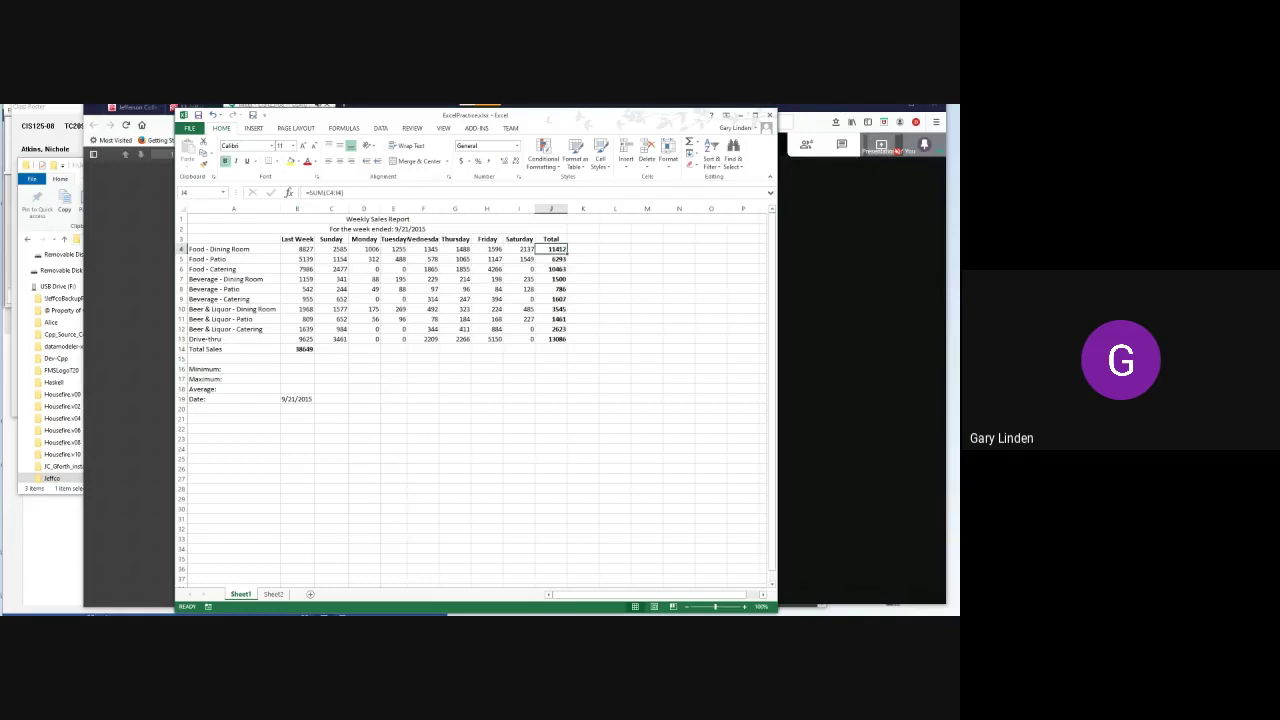
pyautogui.click(297, 349)
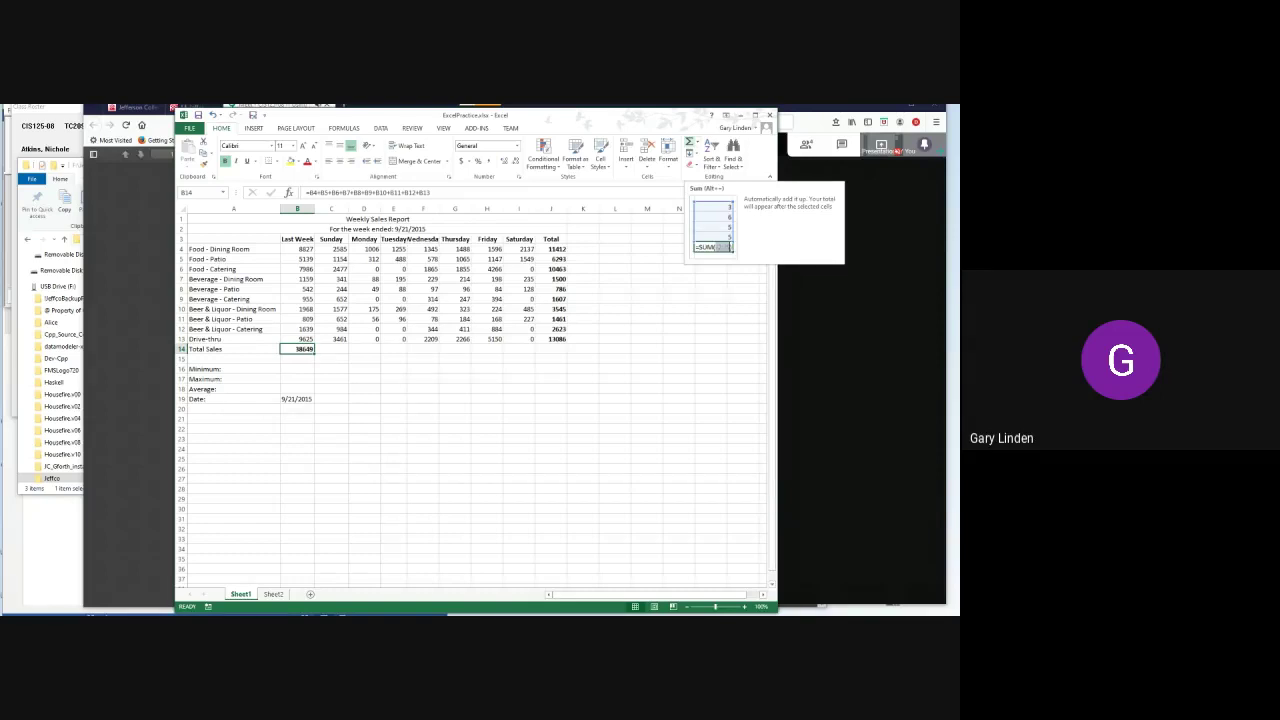
pyautogui.click(689, 142)
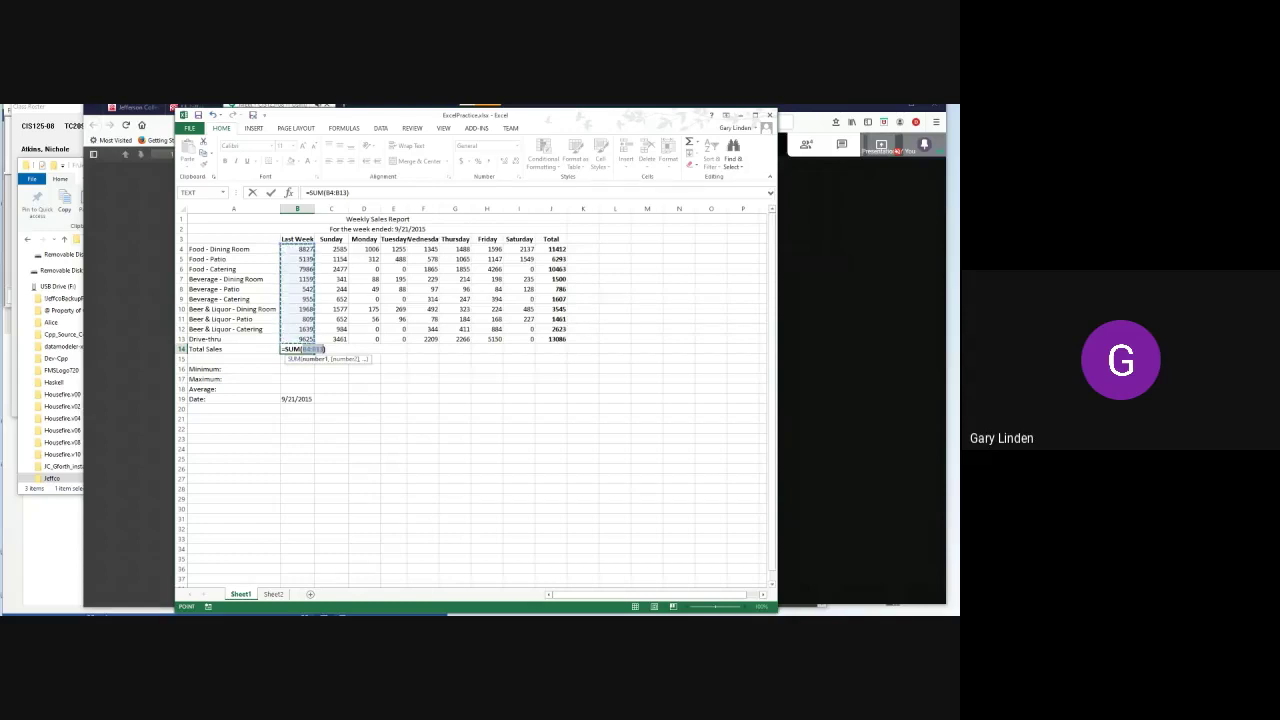
pyautogui.press('Return')
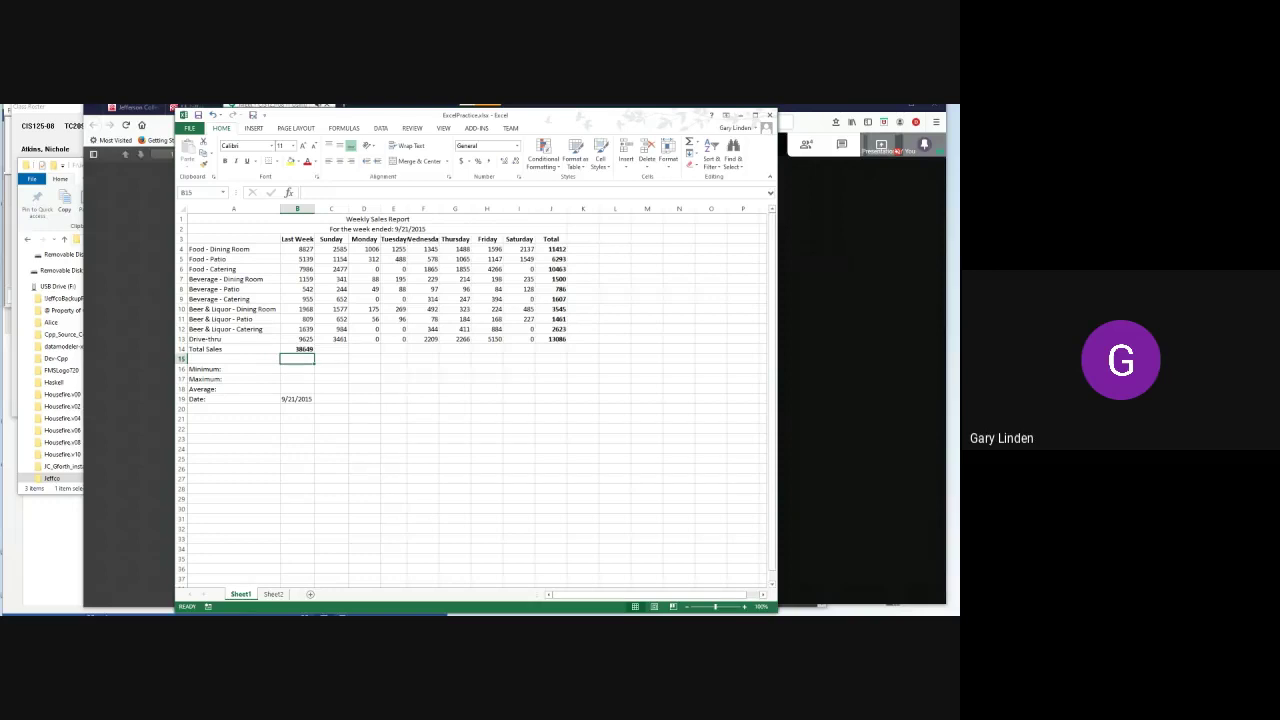
# Examine the SUM formula and its highlighted cell range in the Food - Dining Room total, cell J4
pyautogui.click(551, 249)
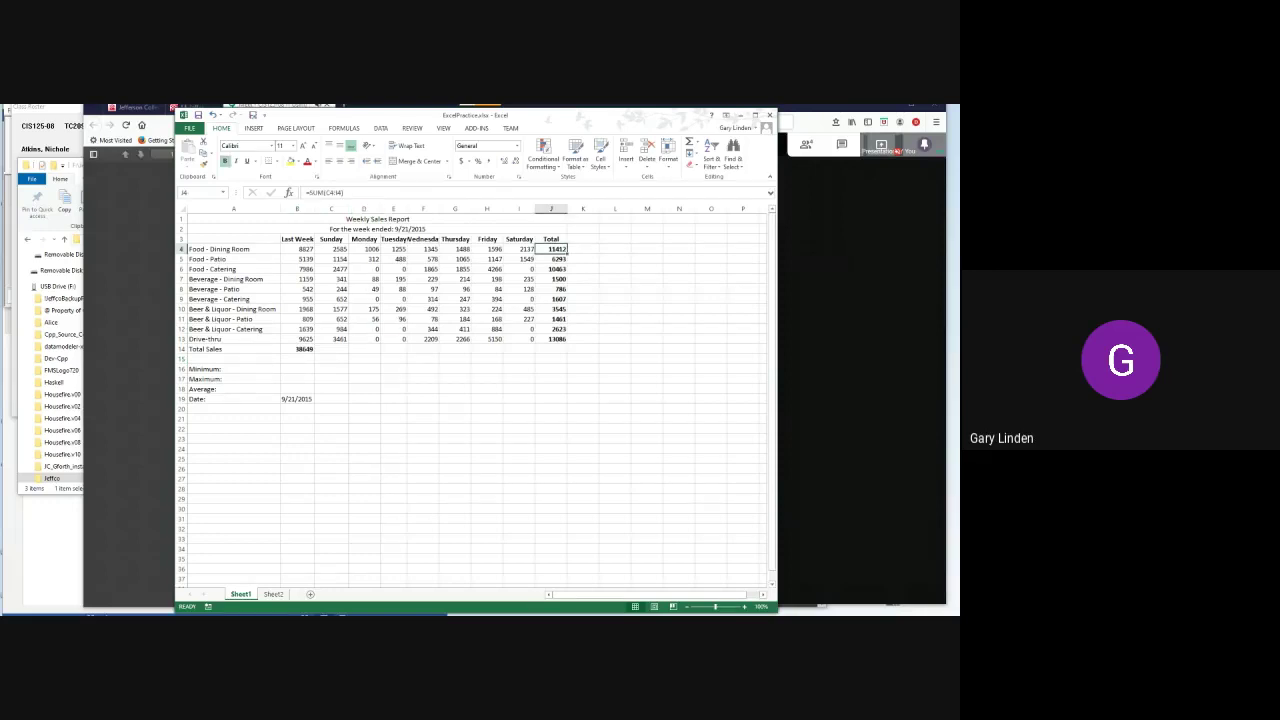
pyautogui.press('F2')
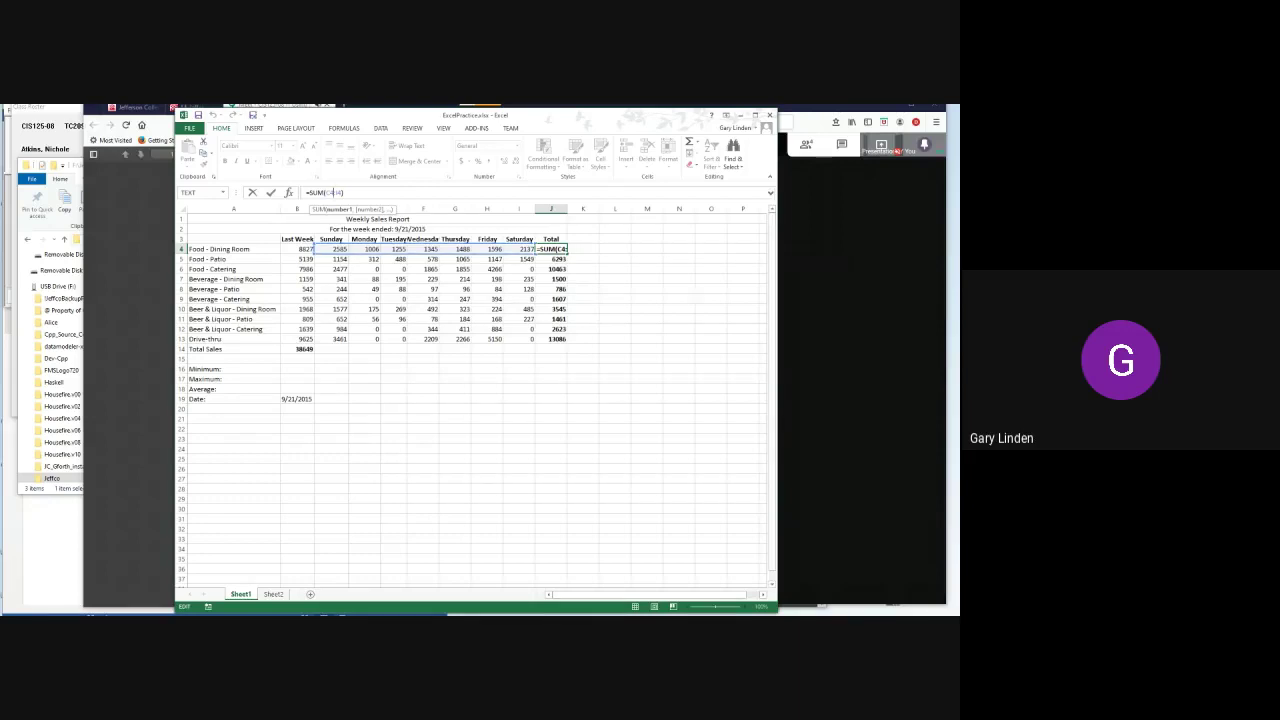
pyautogui.click(551, 349)
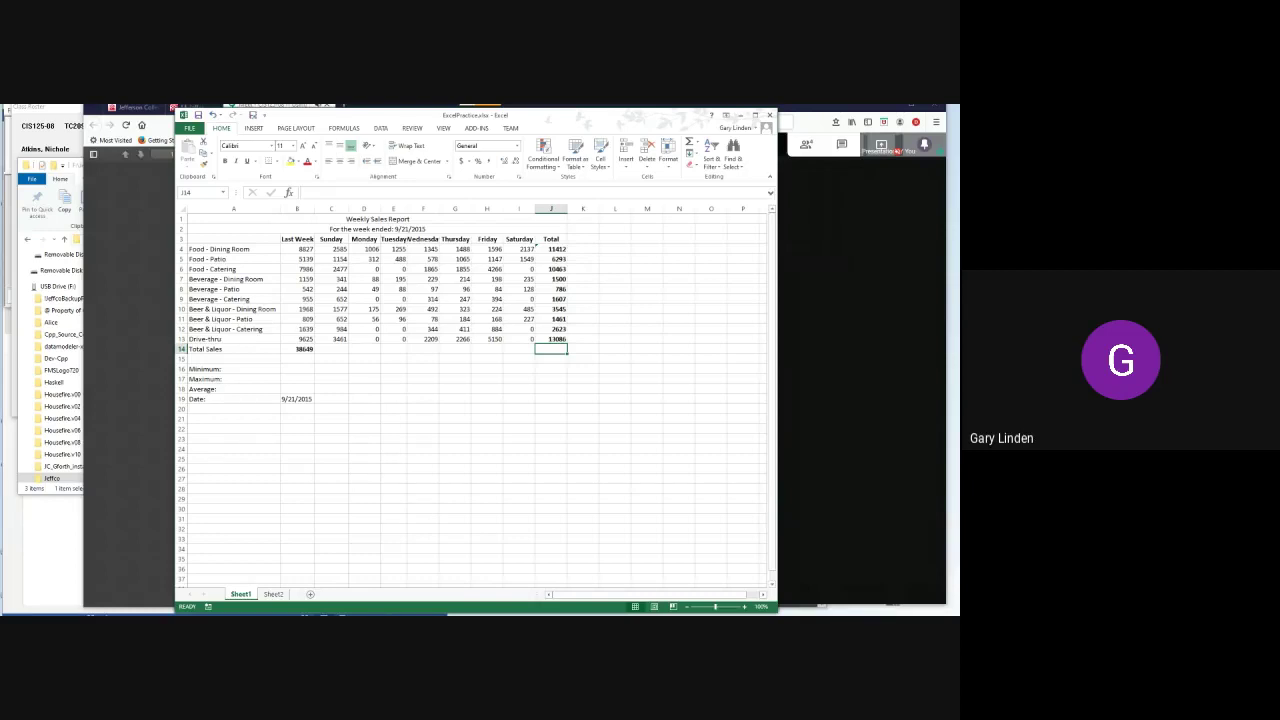
# Re-enter the Drive-thru total in J13 with AutoSum, selecting the daily sales range for the formula =SUM(C13:I13)
pyautogui.click(551, 339)
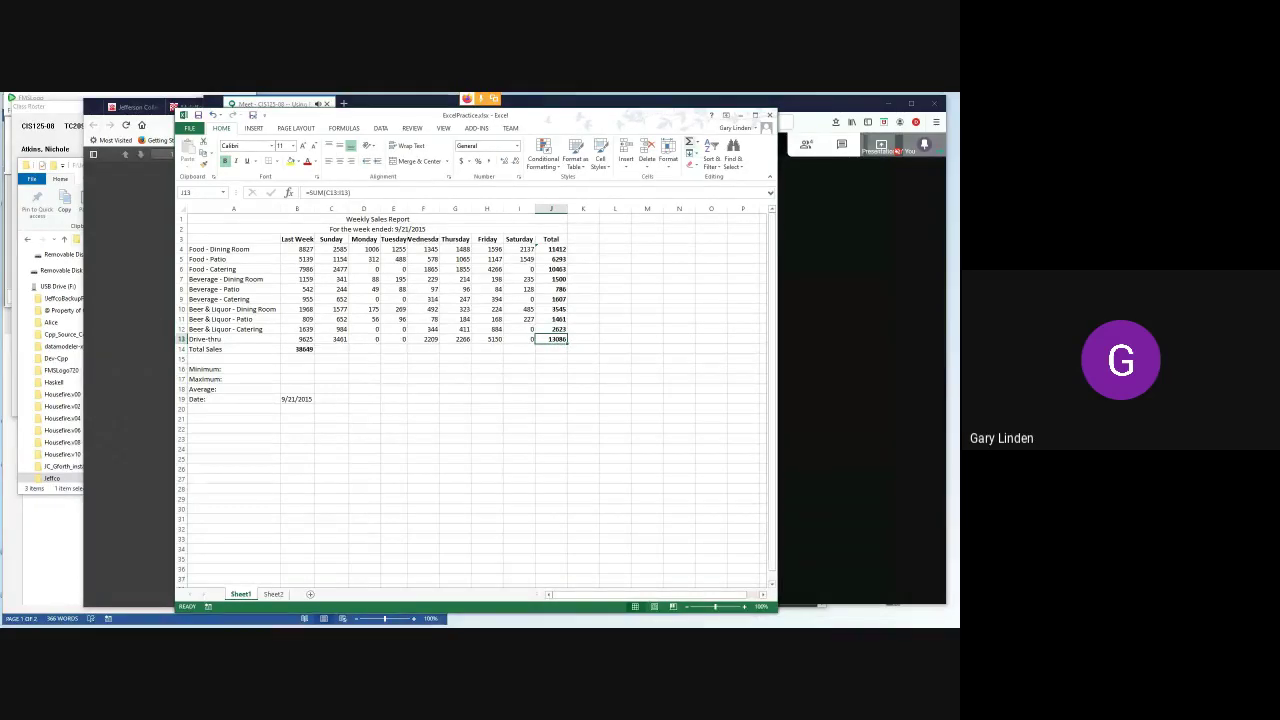
pyautogui.click(688, 143)
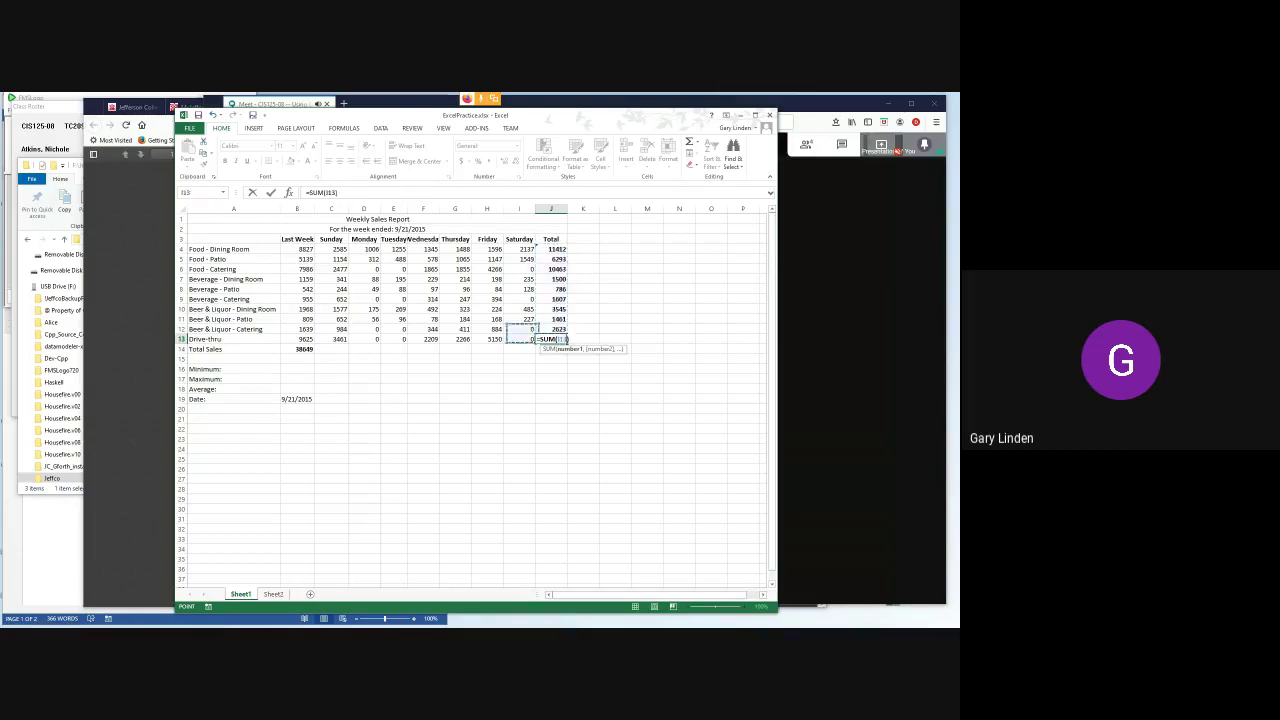
pyautogui.moveTo(519, 343); pyautogui.dragTo(330, 340)
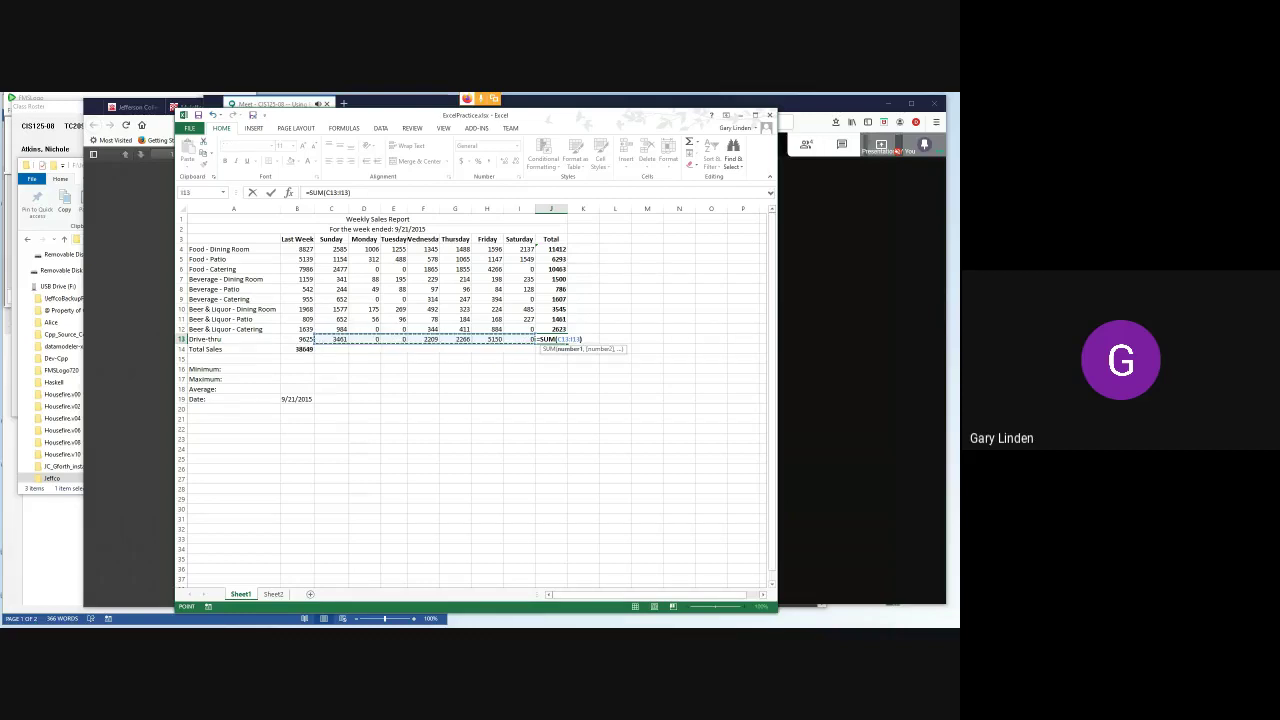
pyautogui.press('Return')
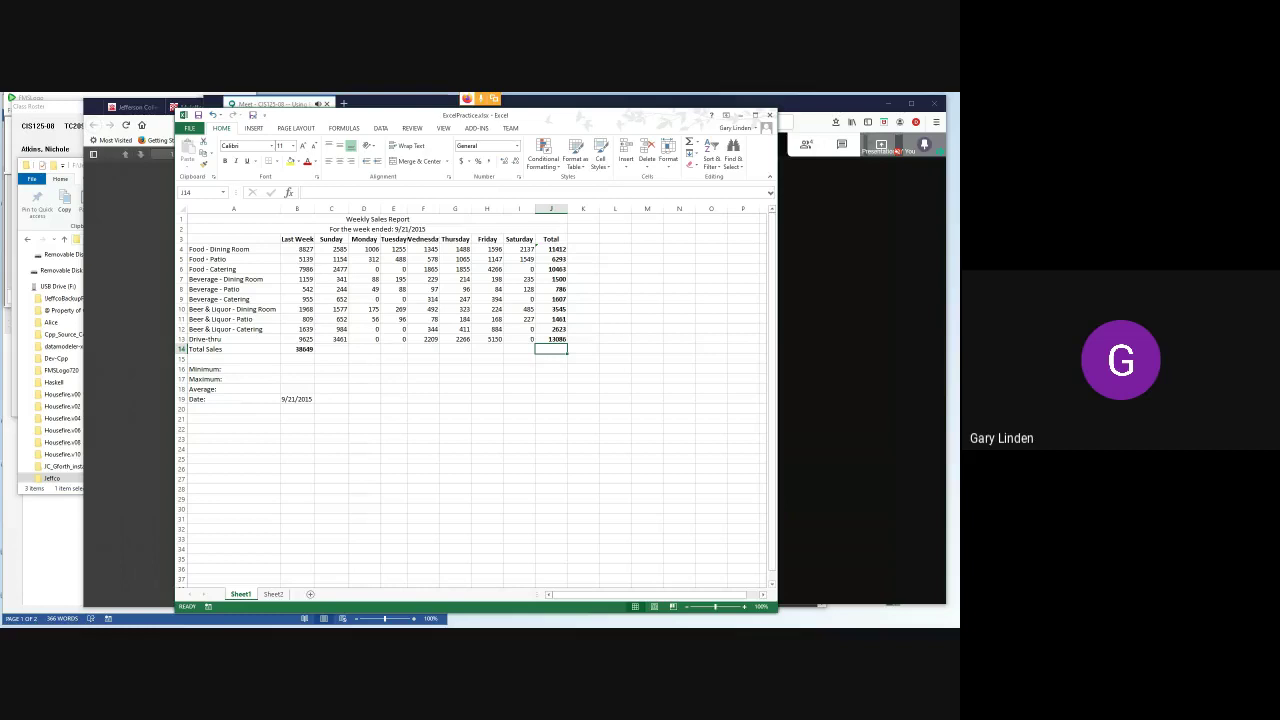
# Select the Food - Dining Room total in J4, and switch to the Google Meet window to open the meeting chat
pyautogui.click(540, 249)
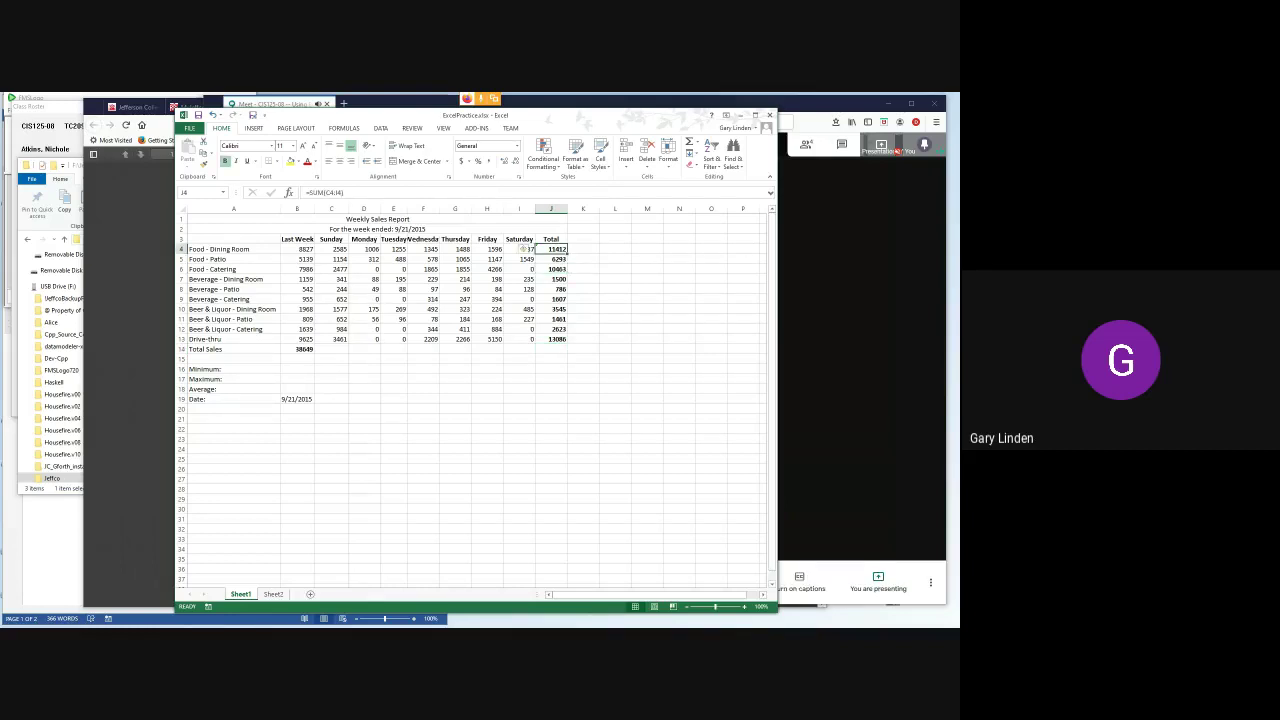
pyautogui.click(841, 145)
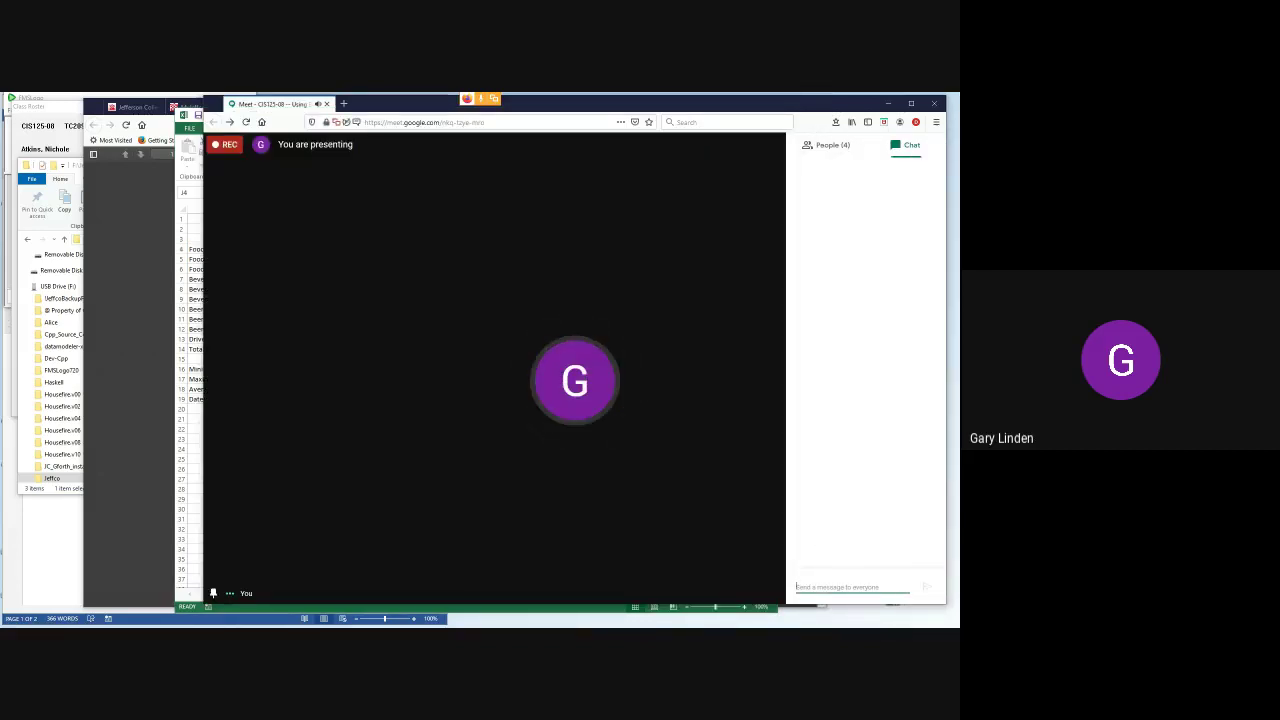
# Return to the ExcelPractice workbook and ignore the formula error flagged on the Food - Dining Room total in J4
pyautogui.click(129, 380)
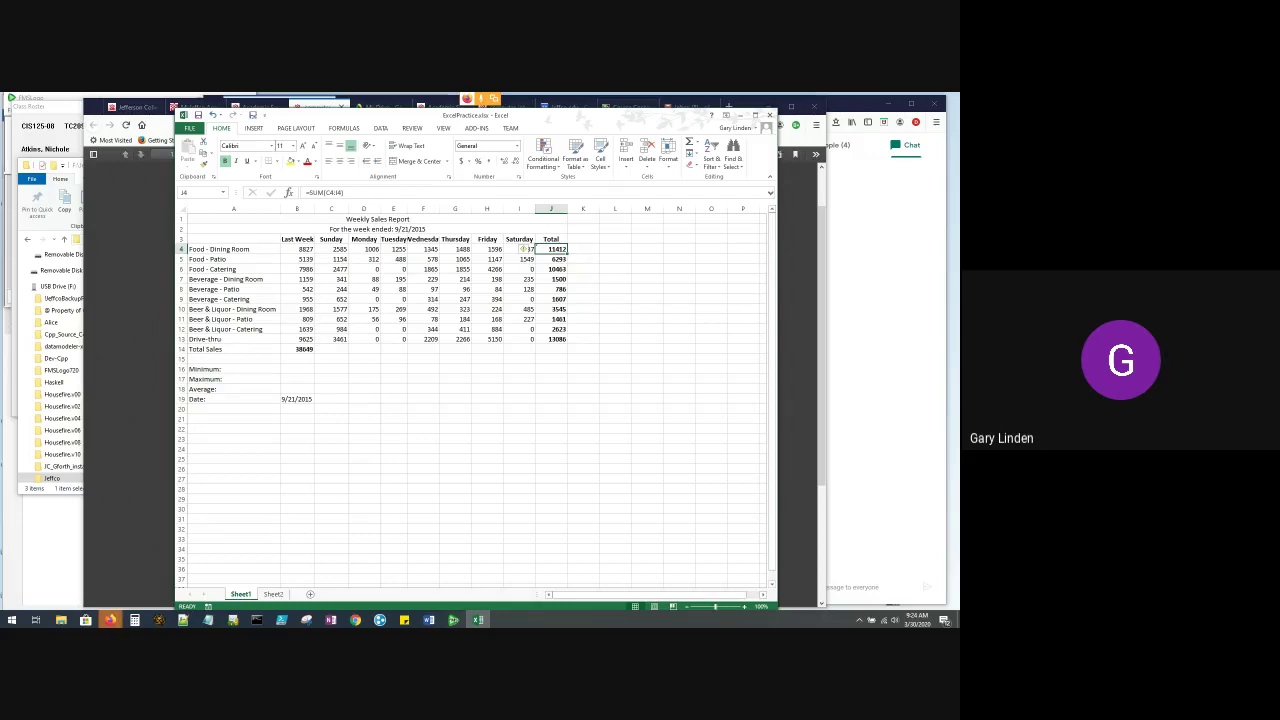
pyautogui.moveTo(522, 249)
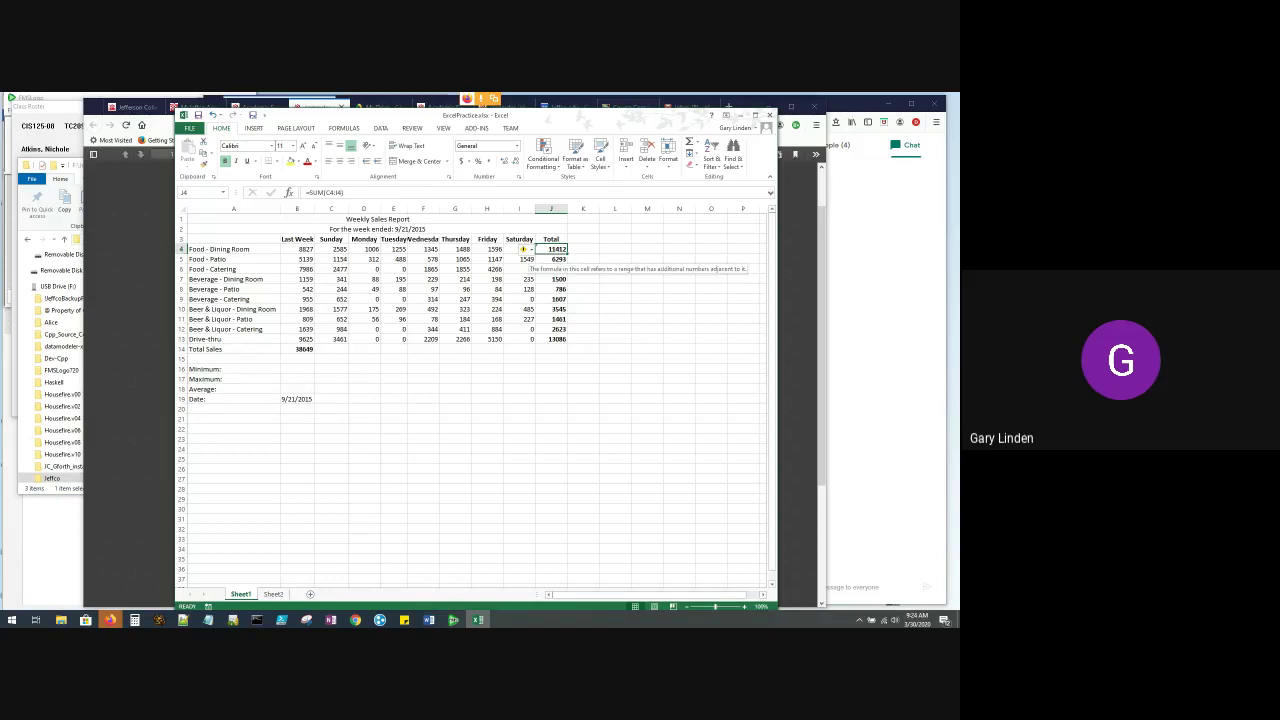
pyautogui.click(523, 249)
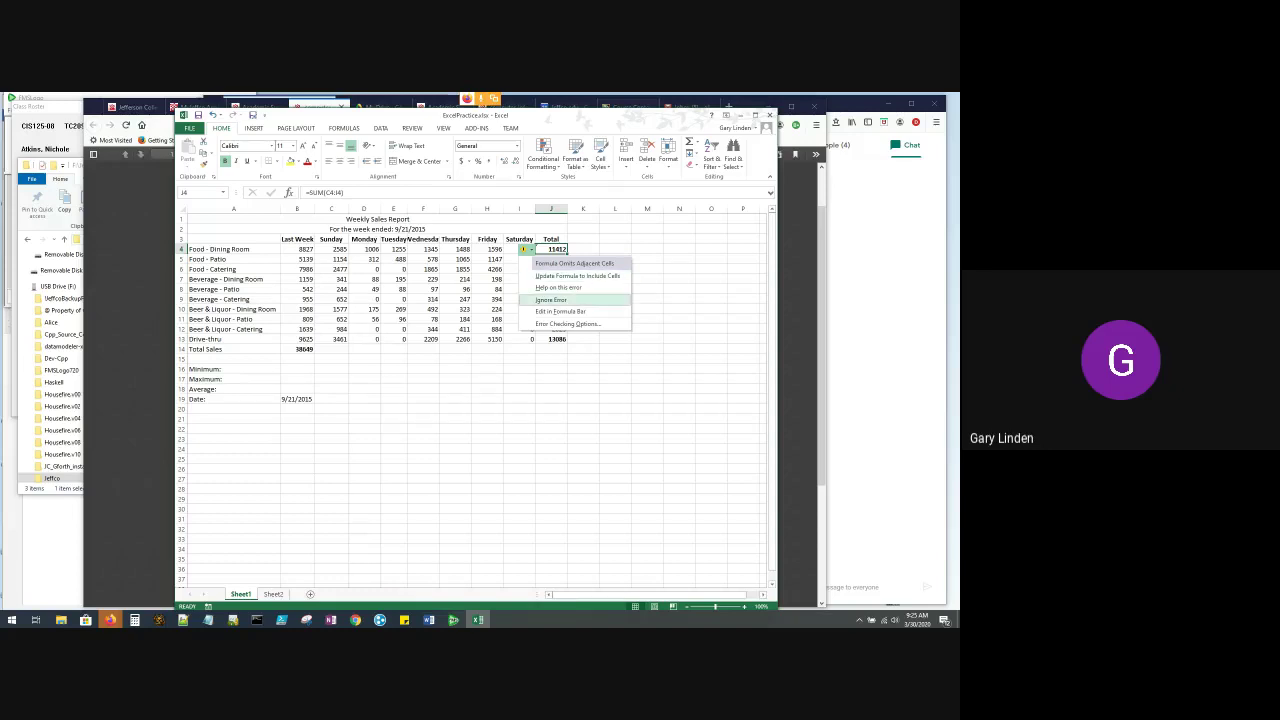
pyautogui.click(551, 300)
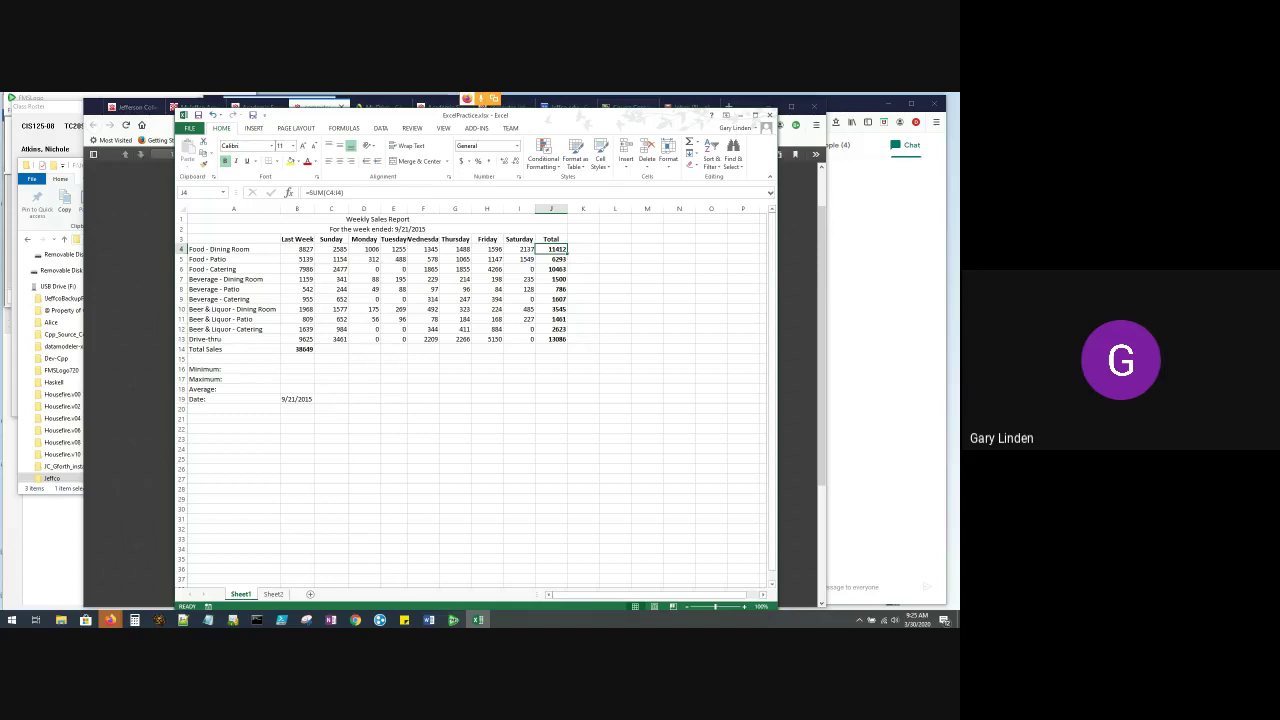
# Add Sum totals in the Total Sales row for B4:J13 with Quick Analysis, replacing the existing data, and check the formula in B14
pyautogui.click(297, 349)
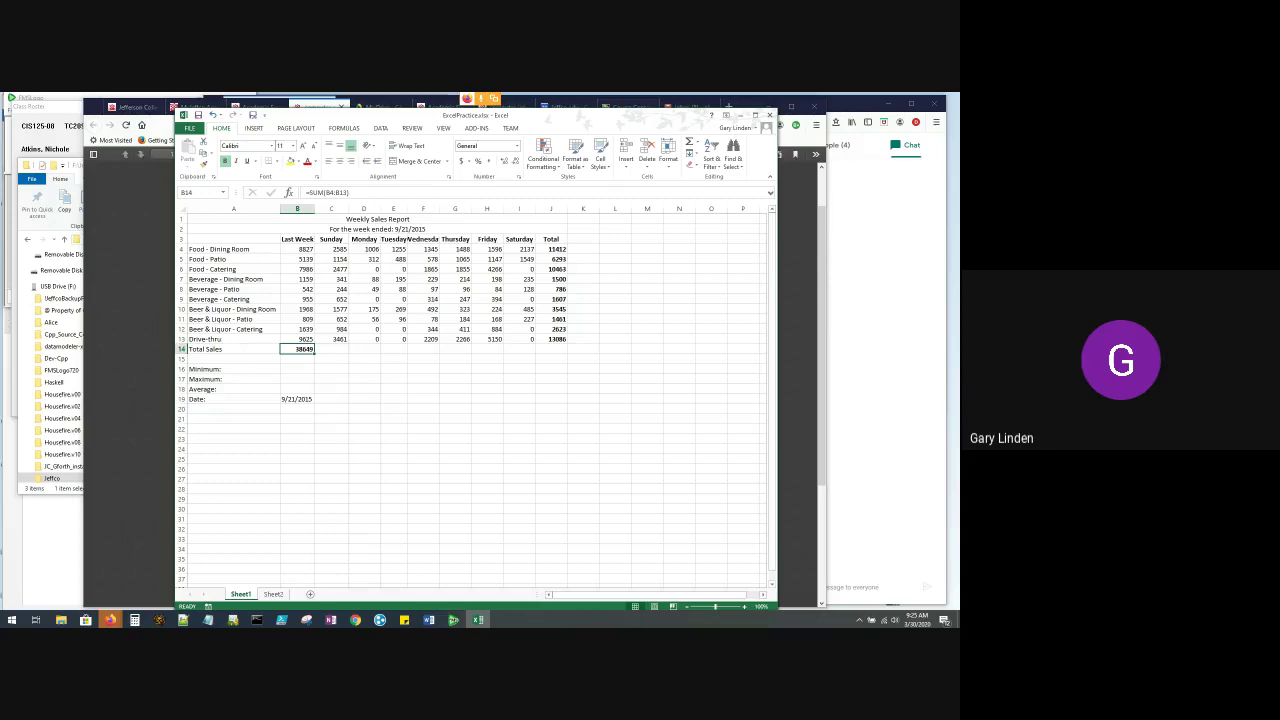
pyautogui.moveTo(297, 249); pyautogui.dragTo(551, 339)
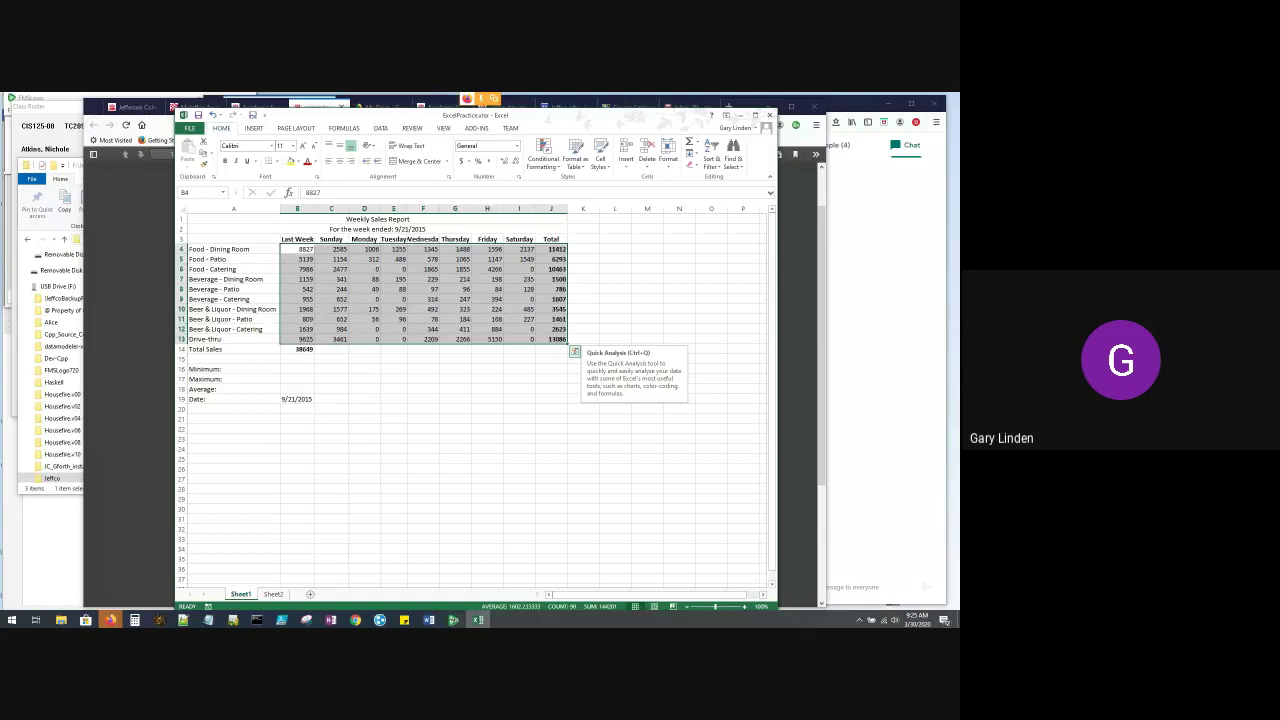
pyautogui.click(575, 352)
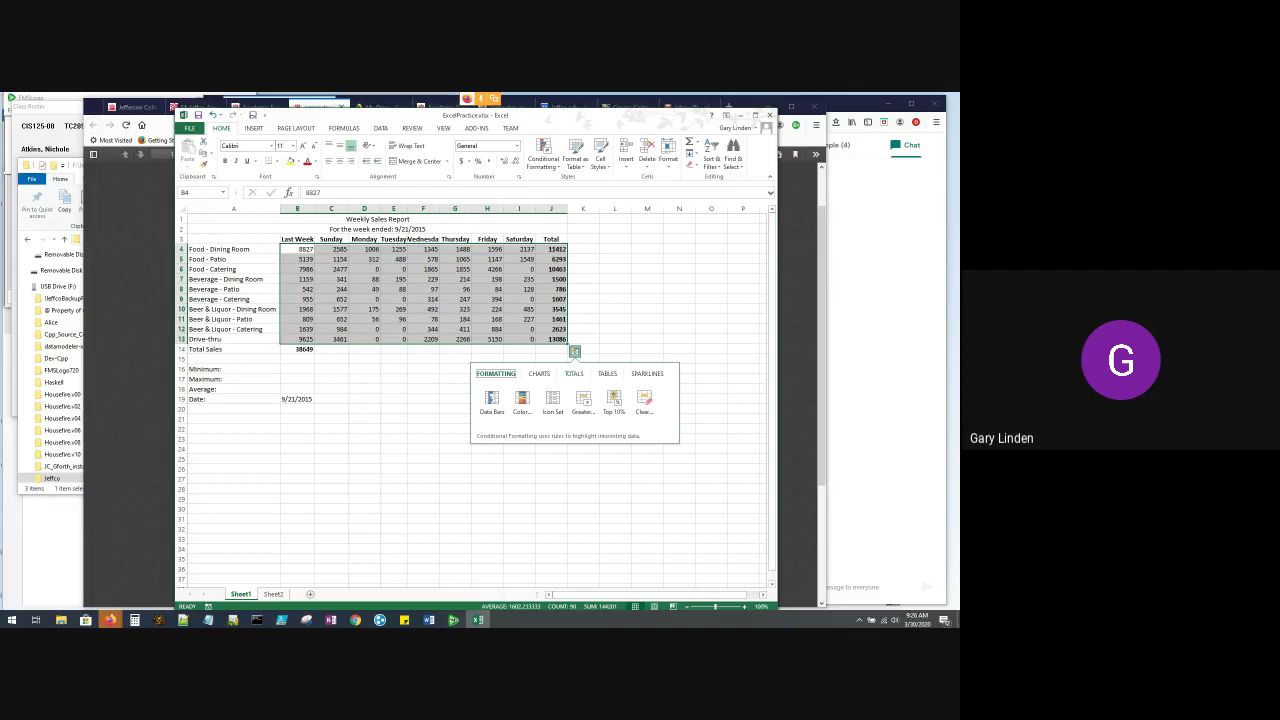
pyautogui.click(573, 373)
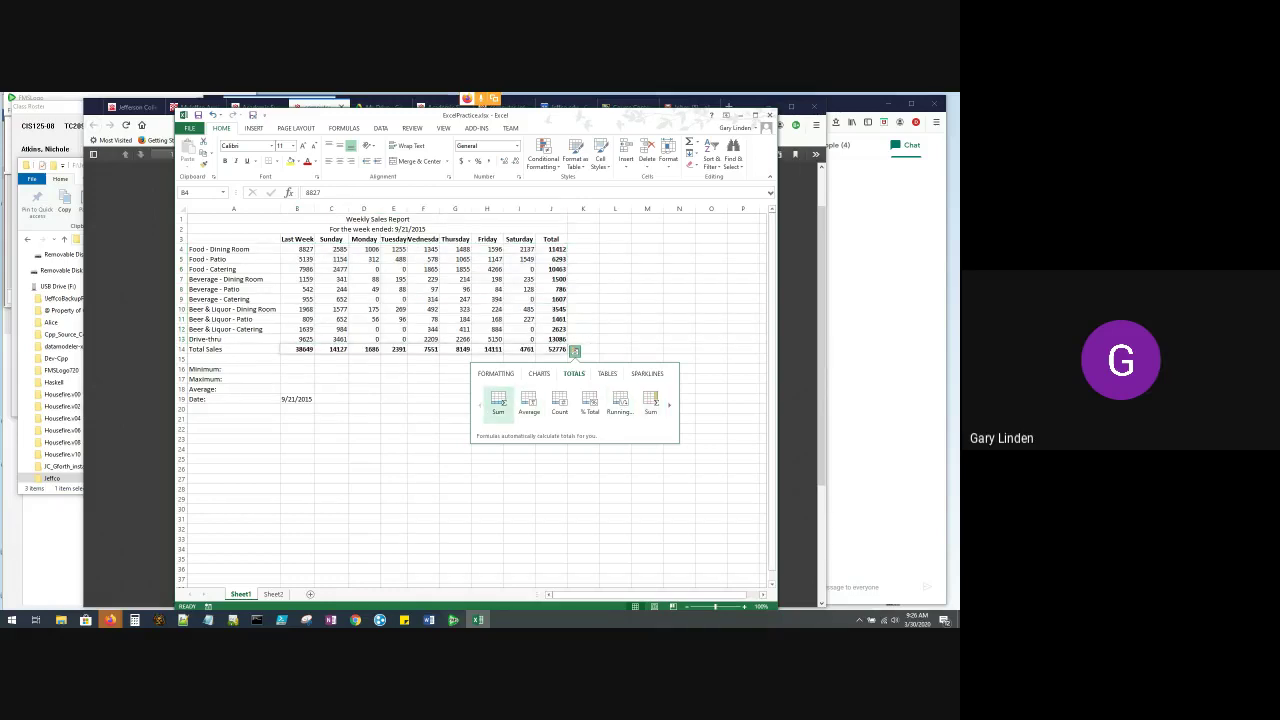
pyautogui.click(498, 402)
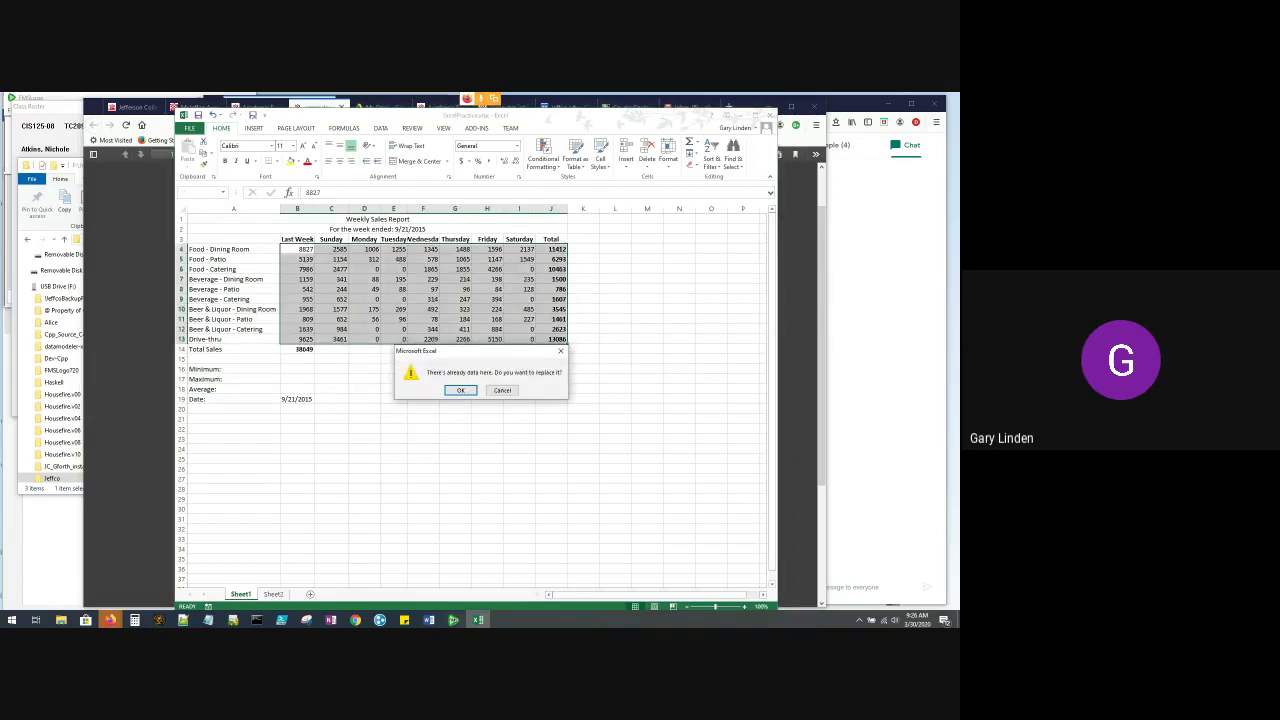
pyautogui.press('Return')
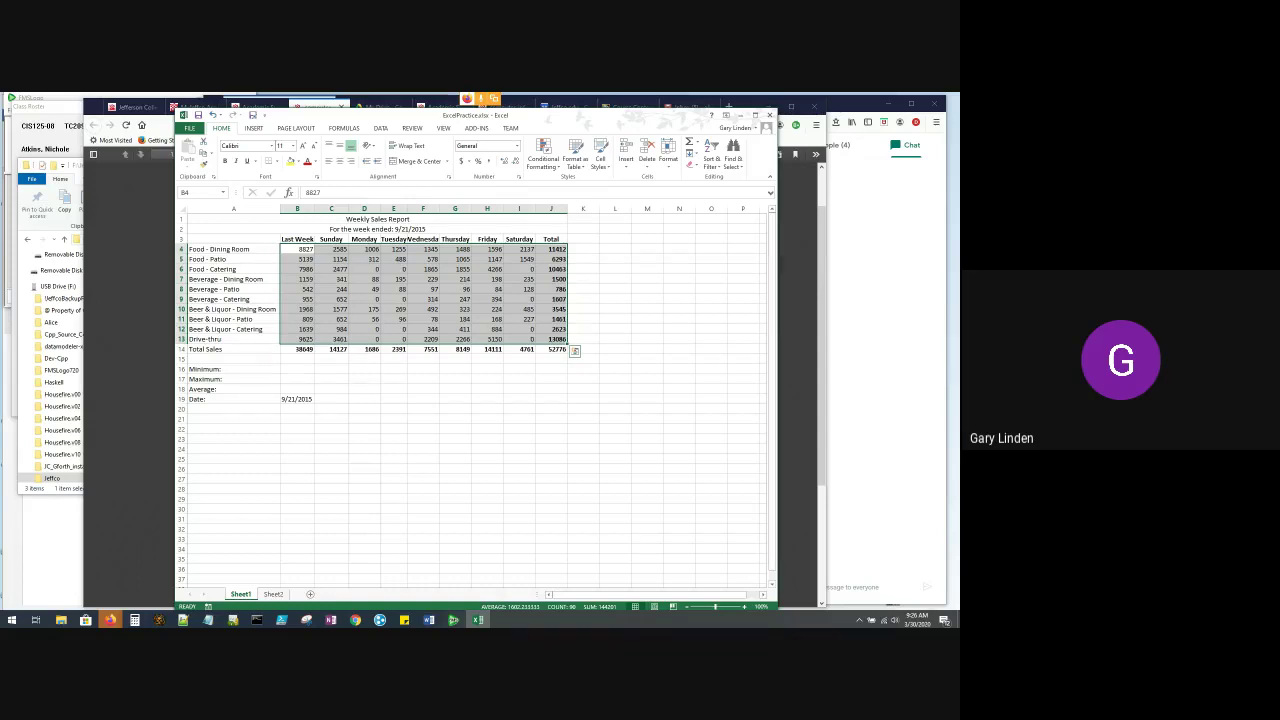
pyautogui.click(297, 349)
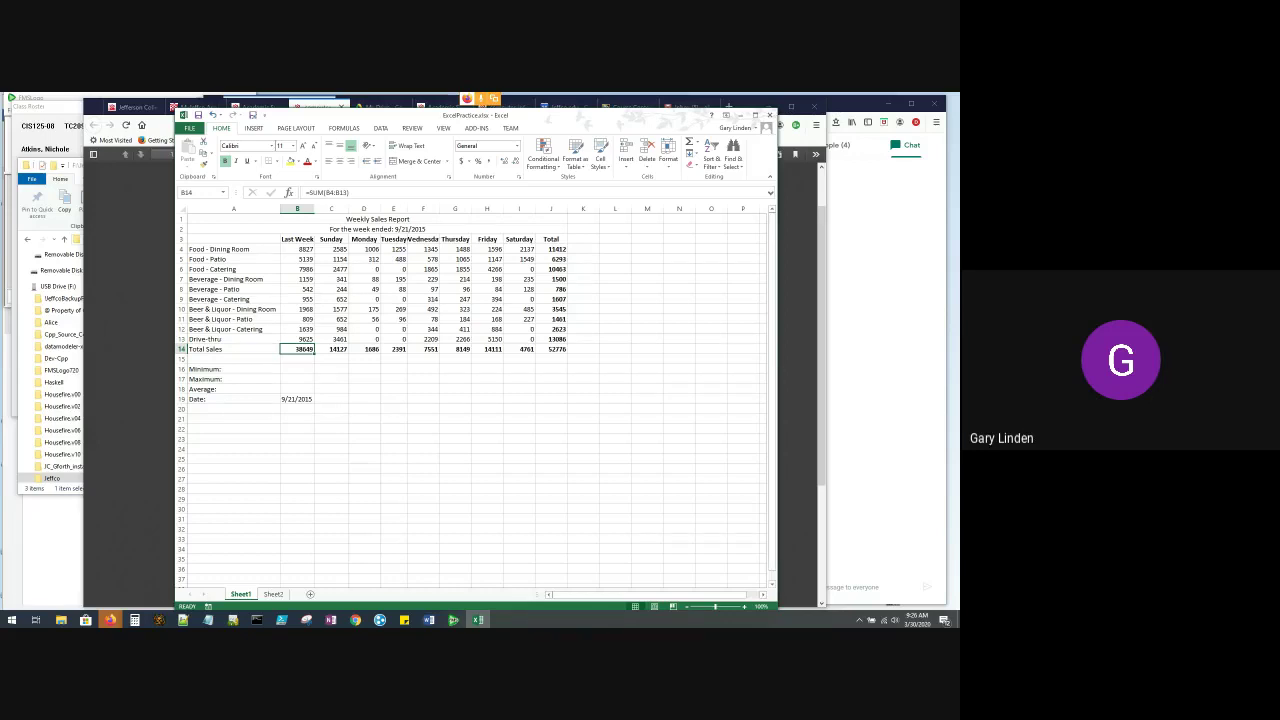
# Remove the bold formatting from the sales figures and totals in B4:J14
pyautogui.moveTo(297, 249); pyautogui.dragTo(560, 349)
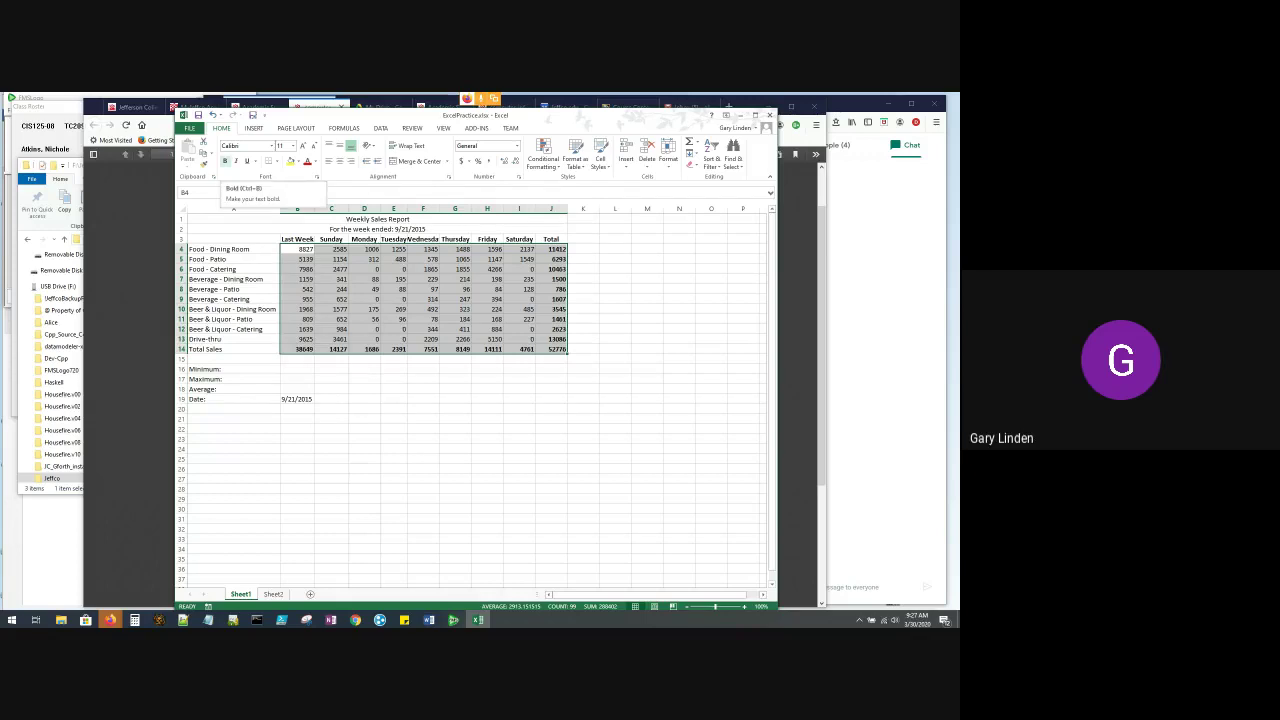
pyautogui.click(224, 161)
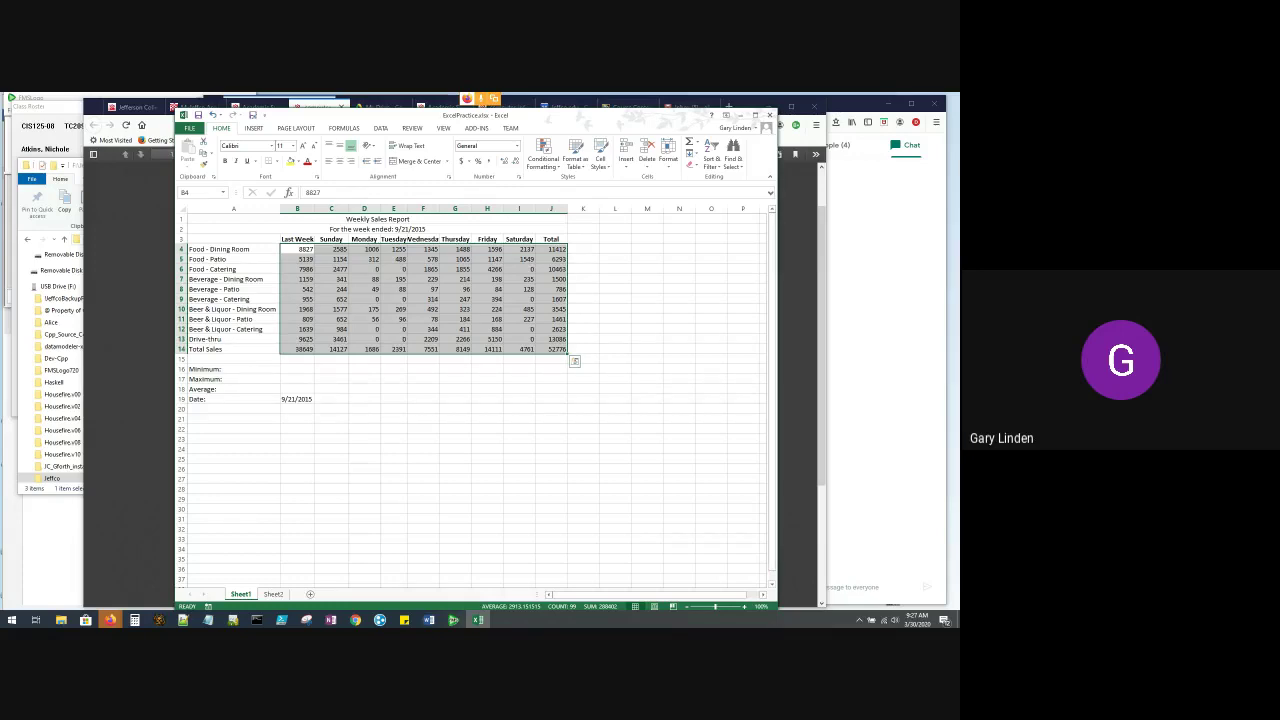
pyautogui.click(487, 369)
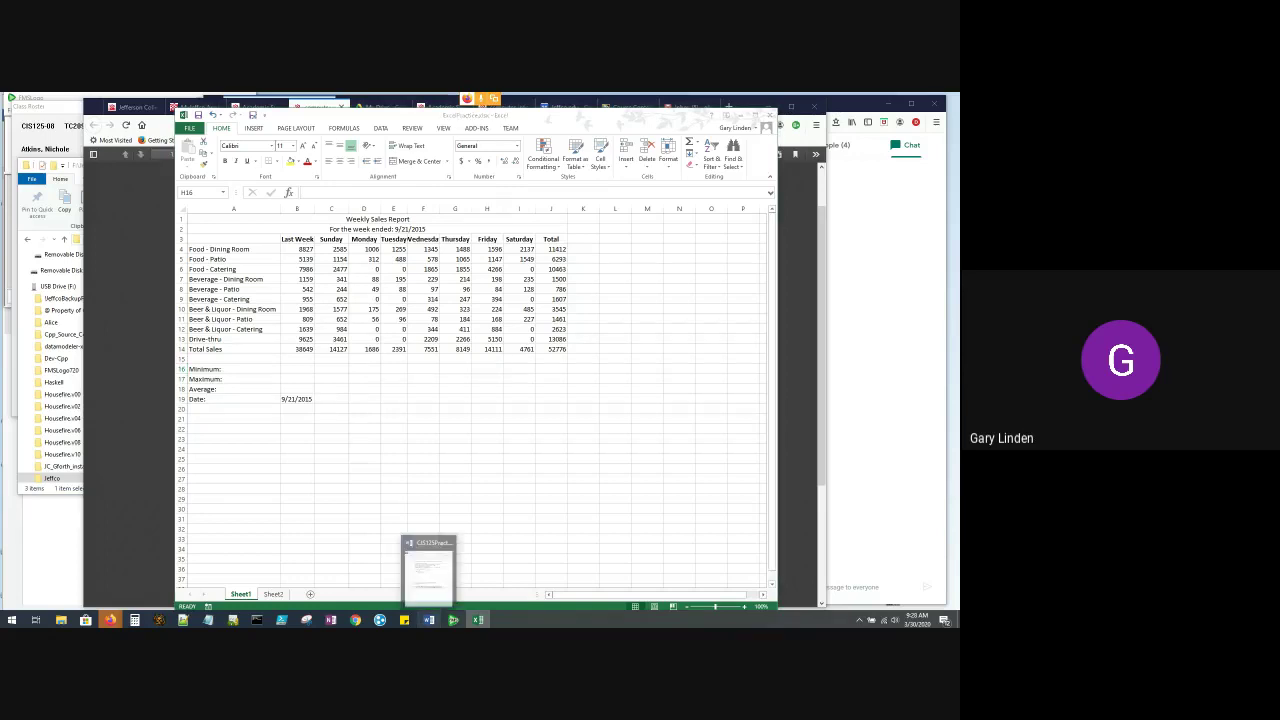
# Switch to the Word assignment to highlight its sum and average/minimum/maximum instructions, and return to the workbook, moving its window aside
pyautogui.click(428, 620)
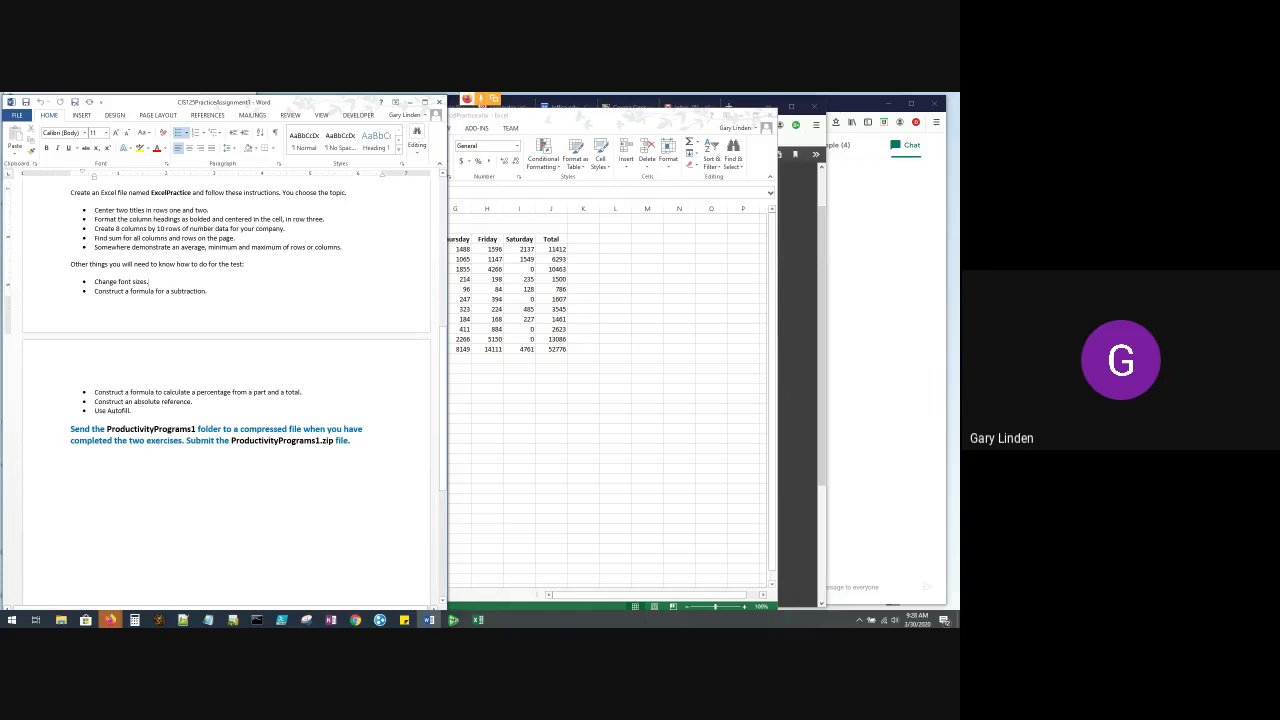
pyautogui.moveTo(94, 238); pyautogui.dragTo(238, 238)
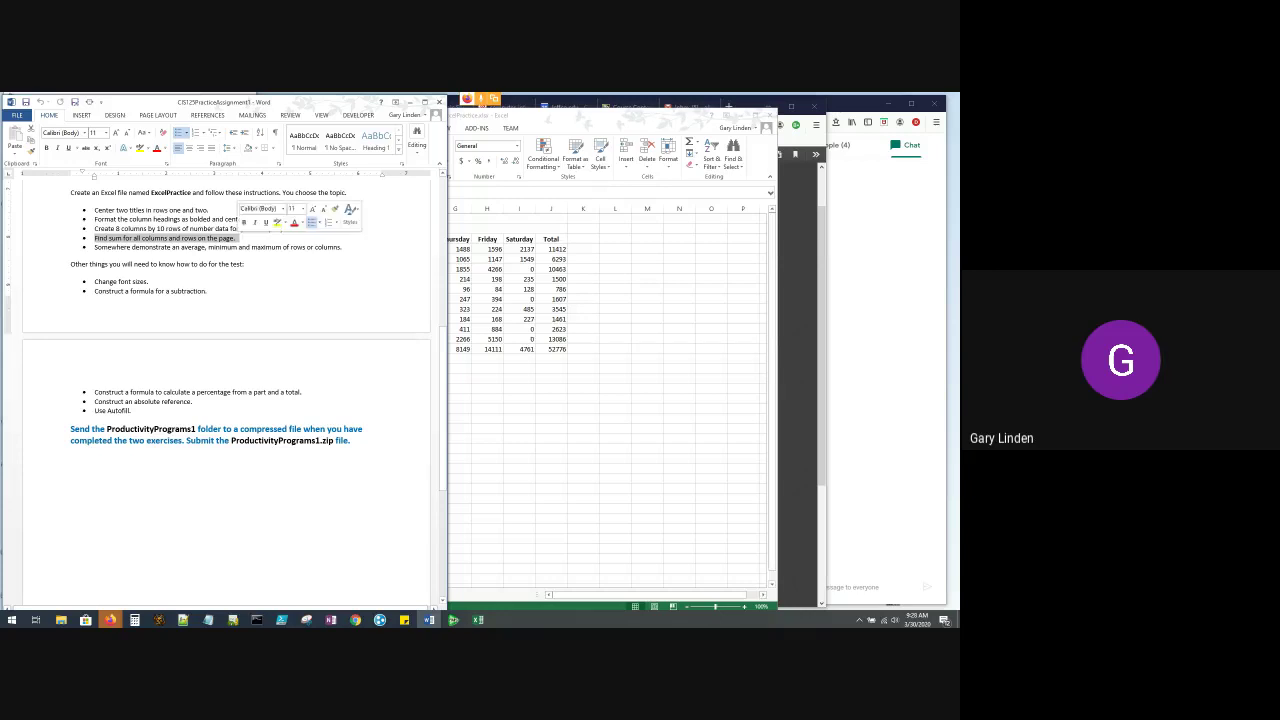
pyautogui.moveTo(94, 247); pyautogui.dragTo(342, 247)
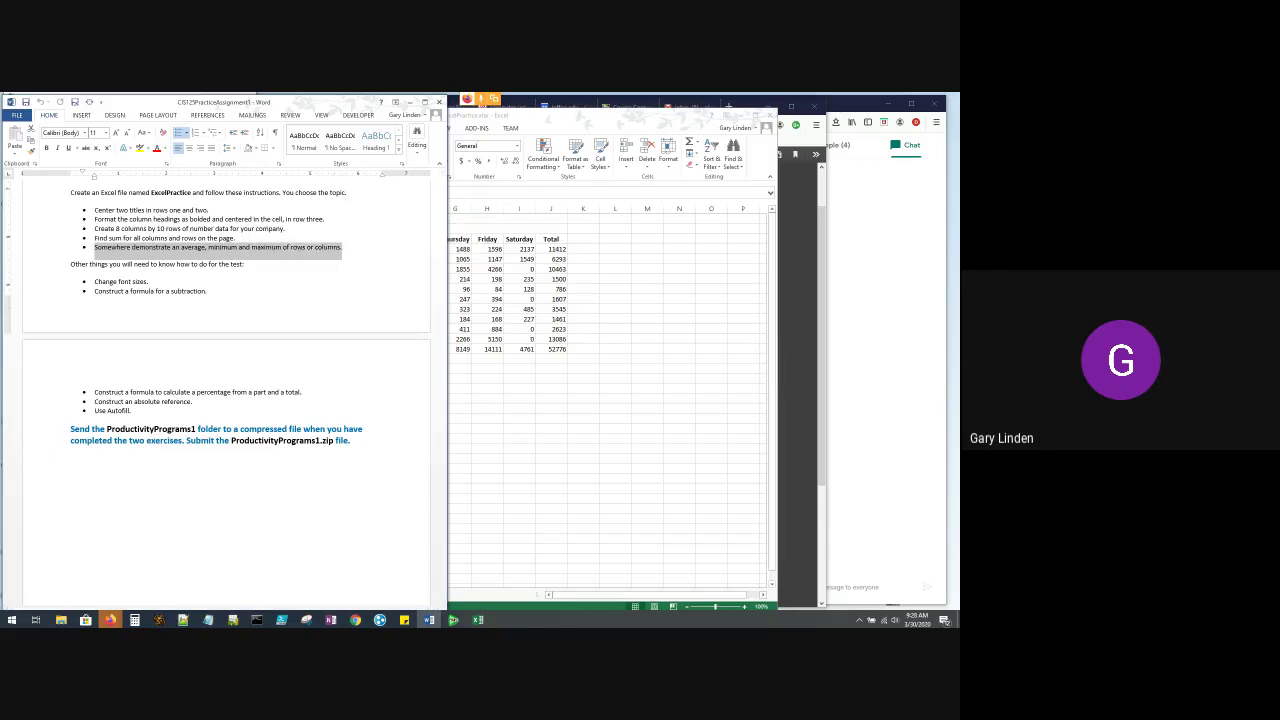
pyautogui.hotkey('alt', 'Tab')
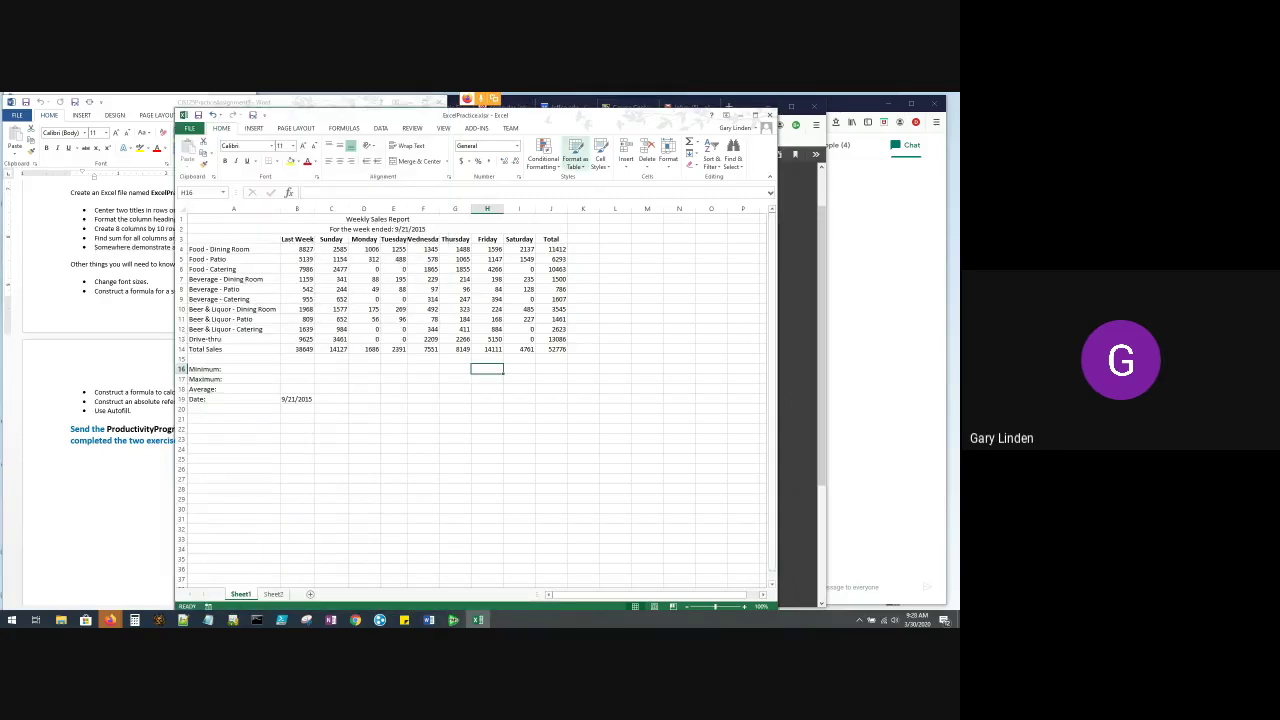
pyautogui.moveTo(560, 115); pyautogui.dragTo(605, 112)
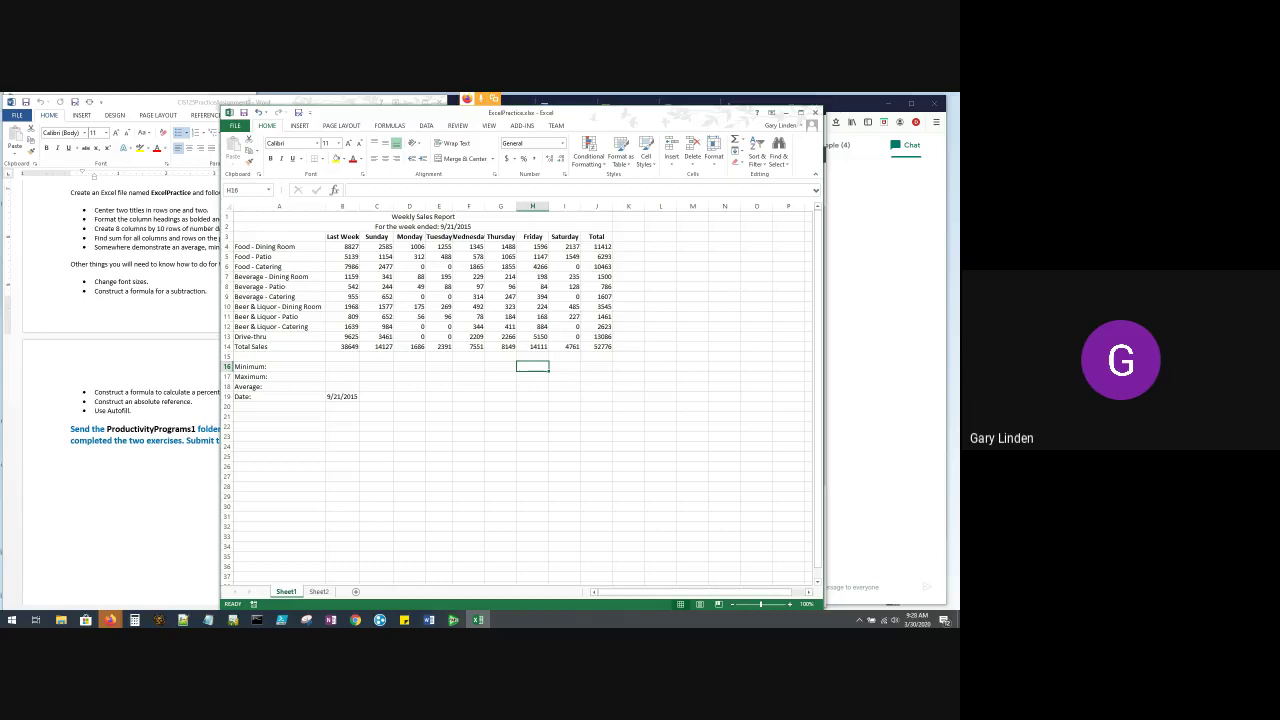
# Insert an Average function in B18 covering the Last Week sales in B4:B13
pyautogui.click(342, 376)
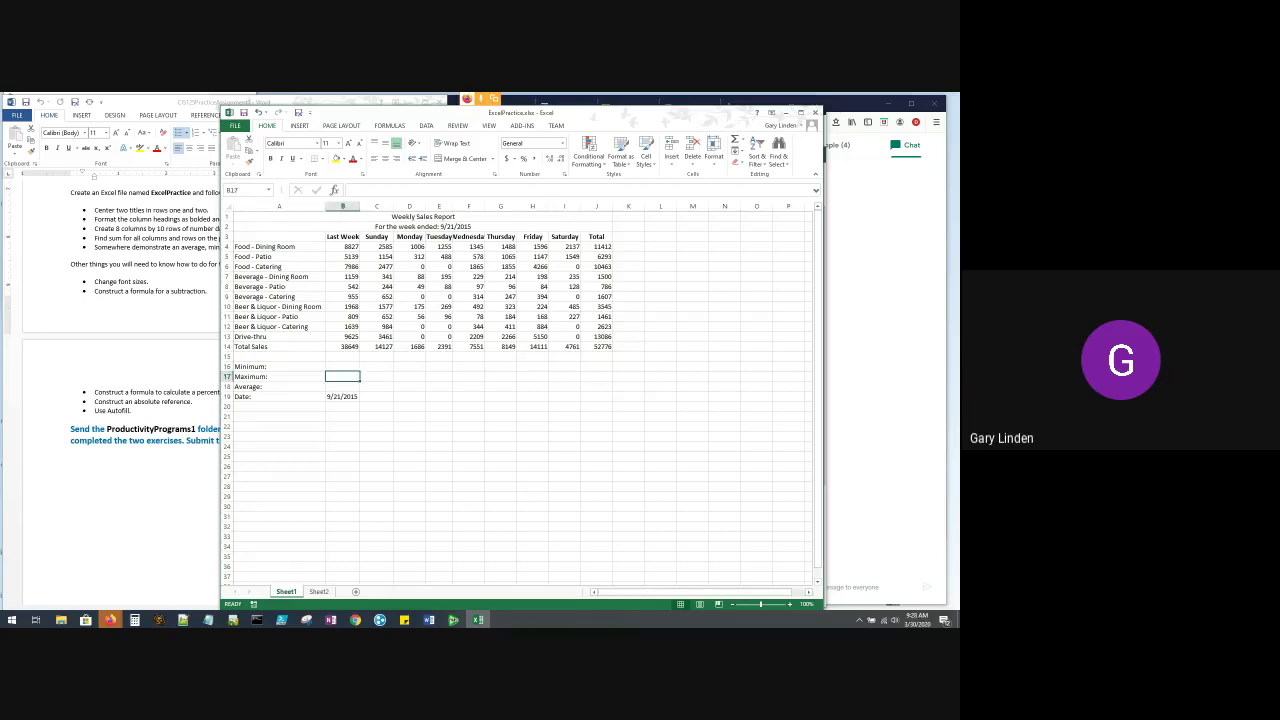
pyautogui.click(342, 367)
pyautogui.click(342, 386)
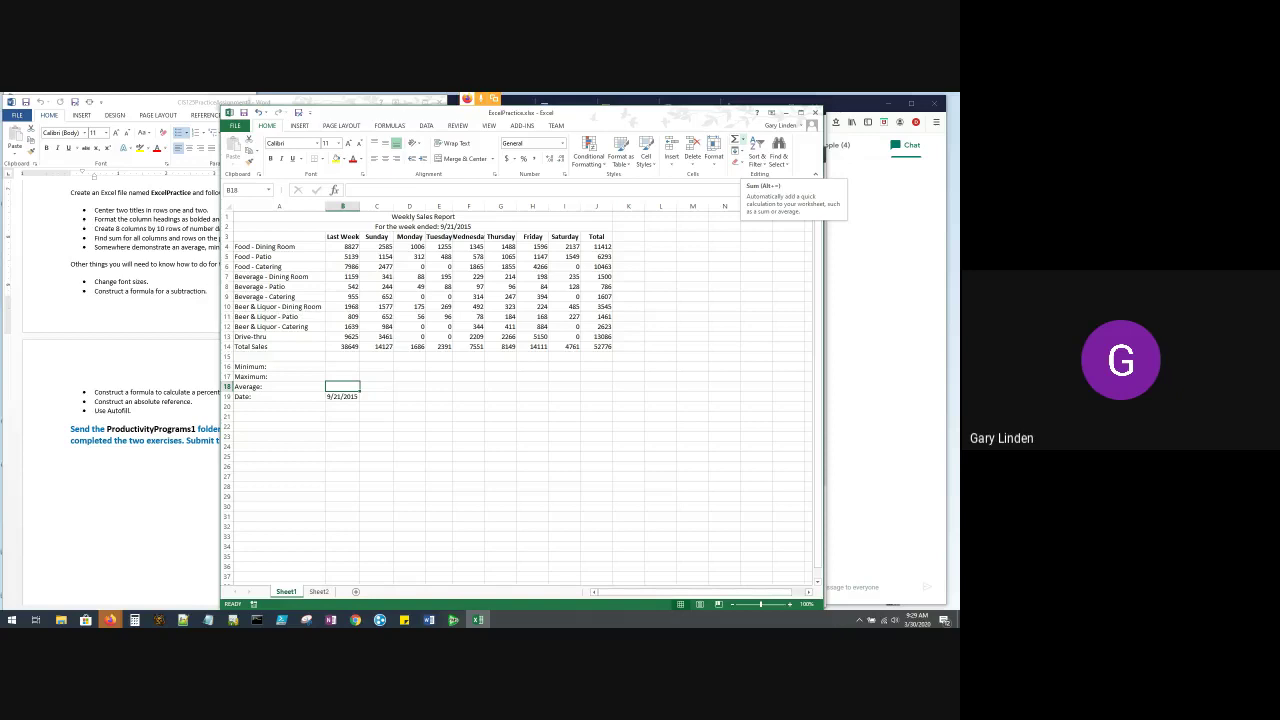
pyautogui.click(741, 140)
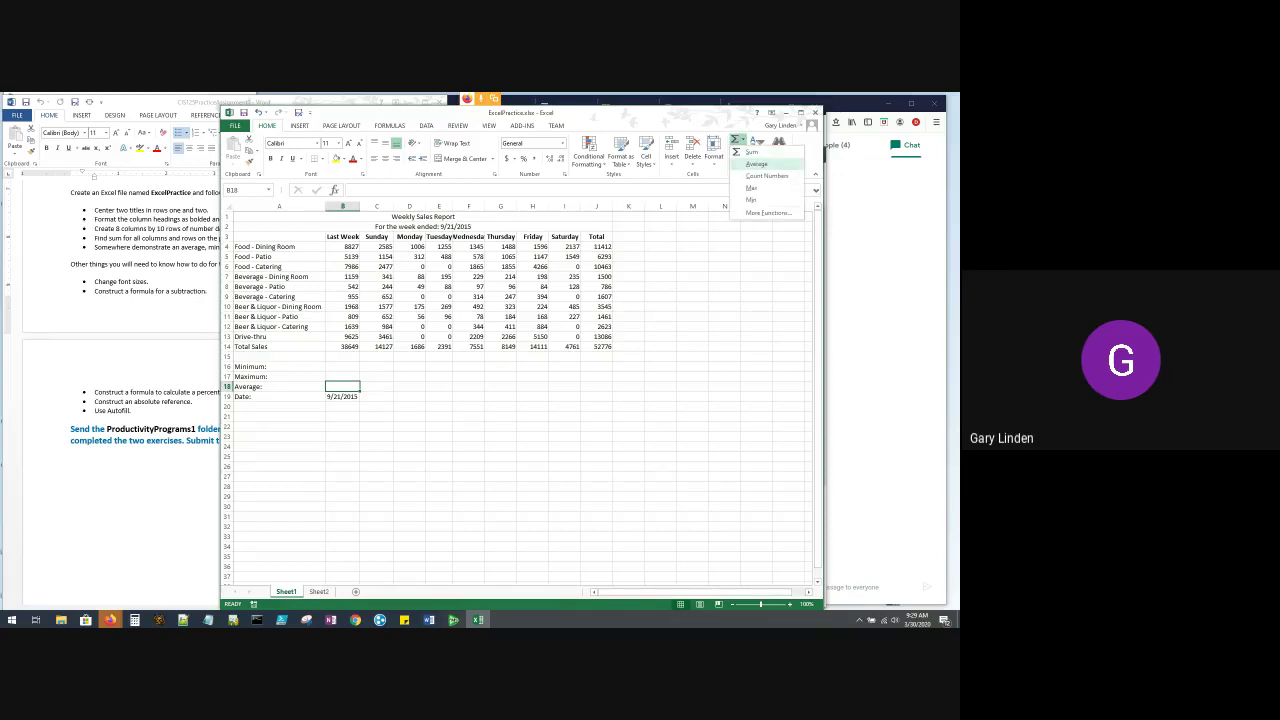
pyautogui.click(756, 163)
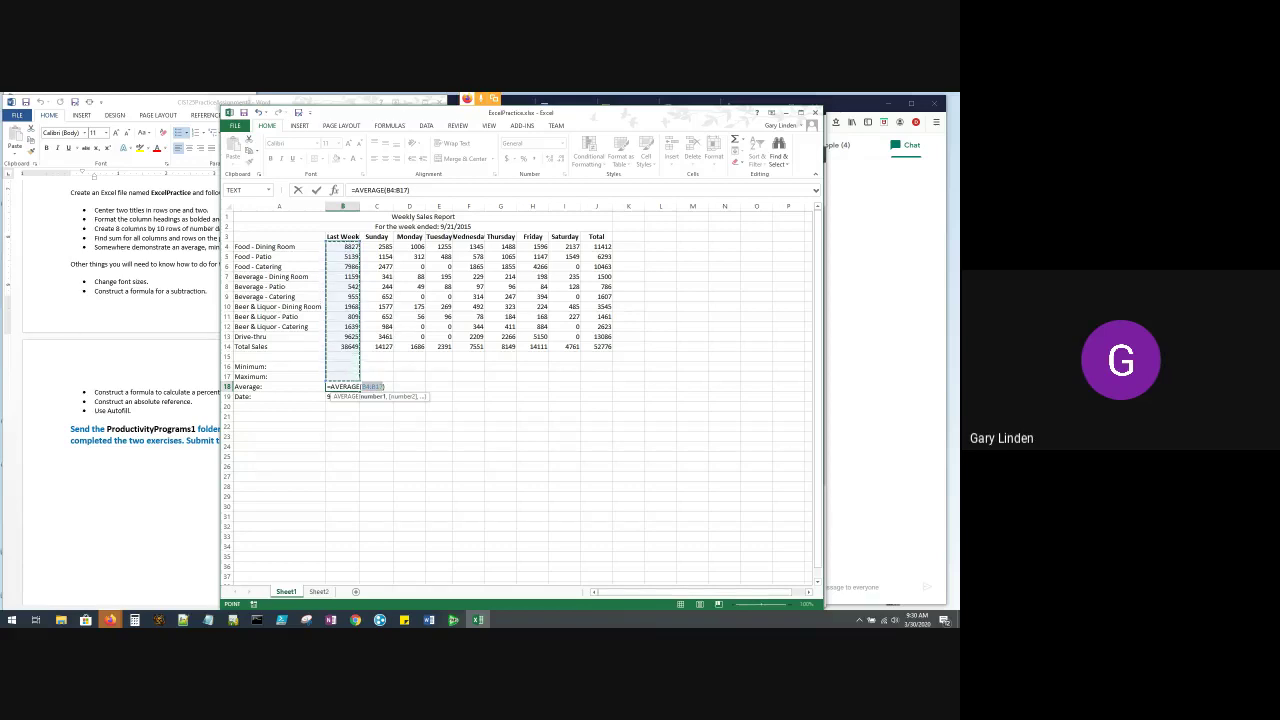
pyautogui.click(346, 248)
pyautogui.moveTo(346, 248); pyautogui.dragTo(352, 287)
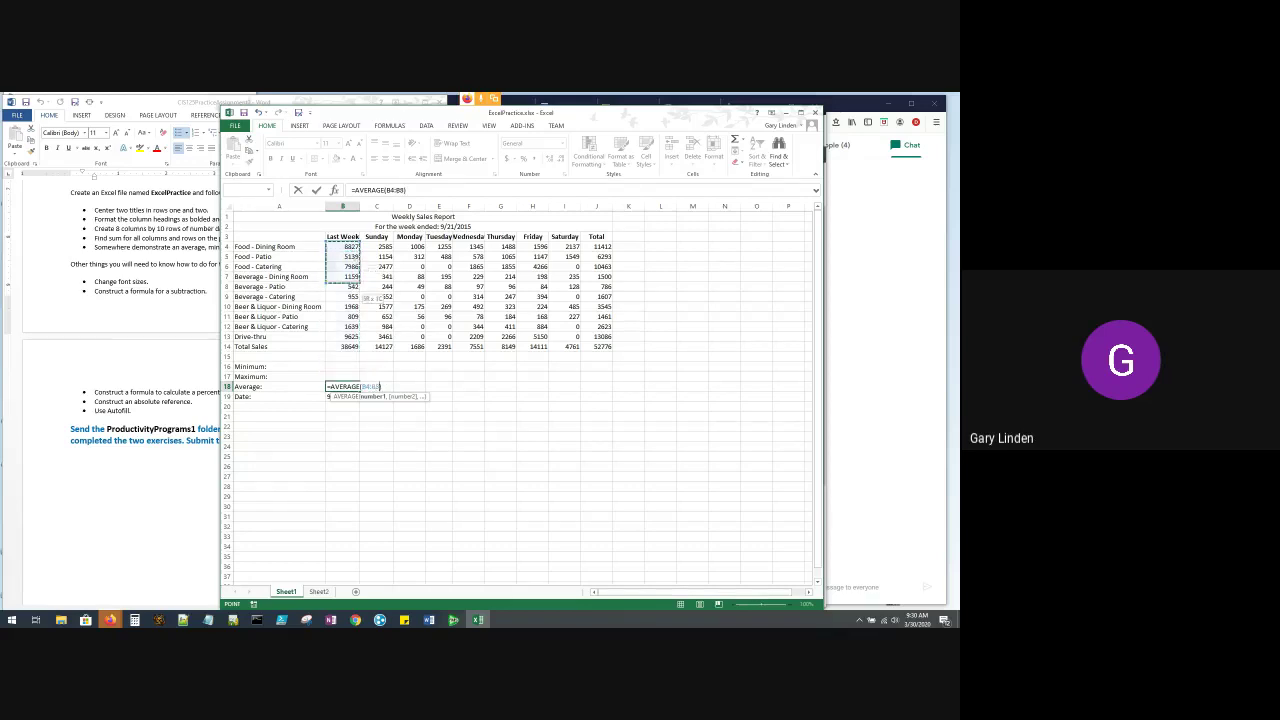
pyautogui.moveTo(352, 338); pyautogui.dragTo(352, 338)
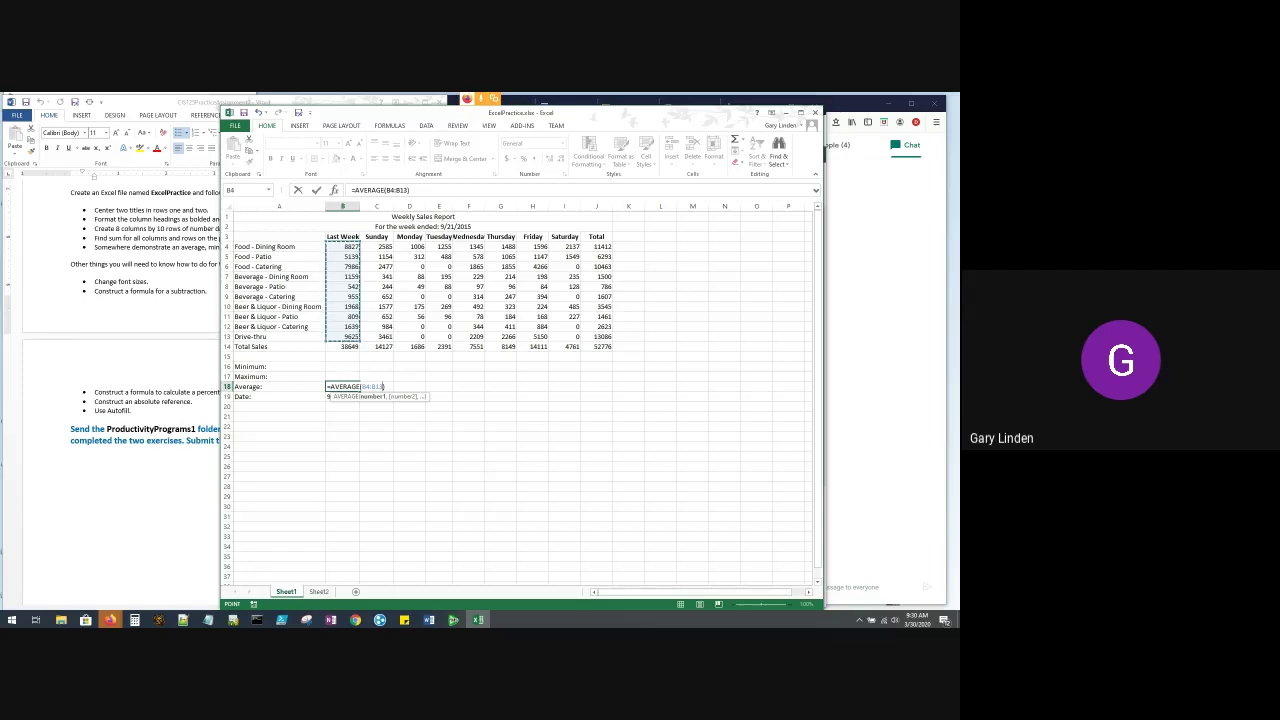
# Try B7:B9 as the average's range, and reselect B4:B13 to enter the formula =AVERAGE(B4:B13)
pyautogui.click(343, 277)
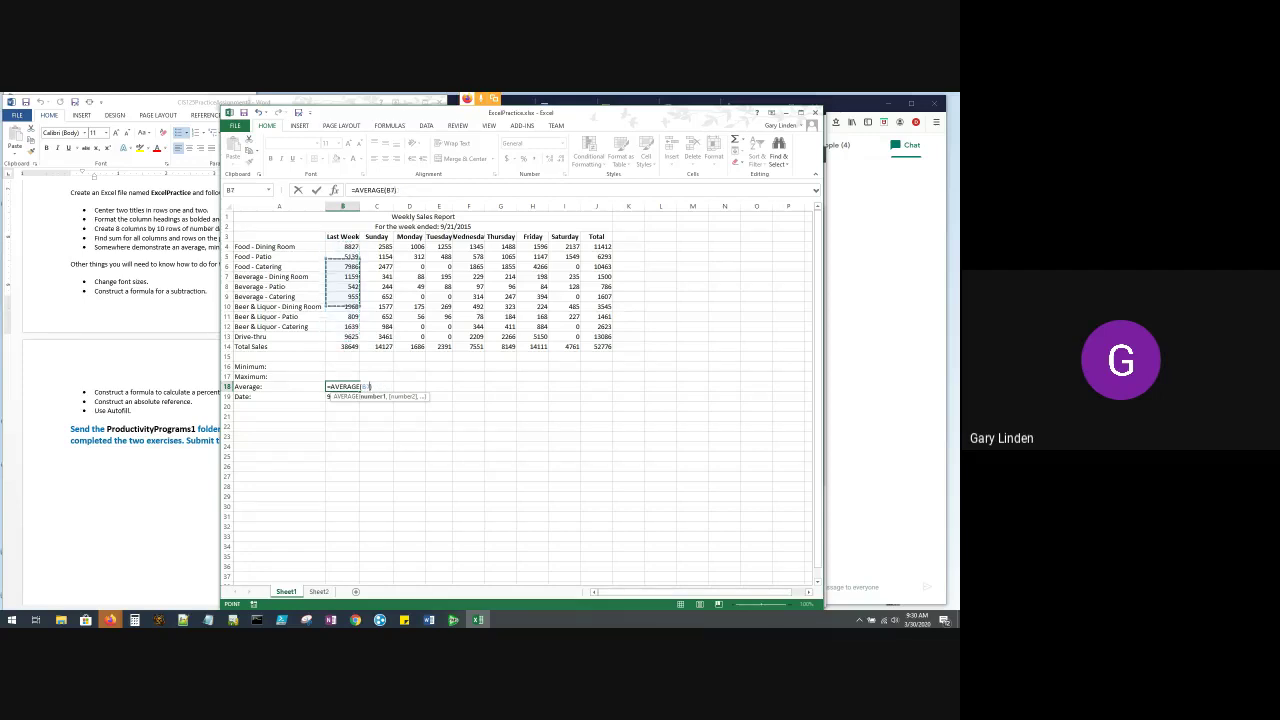
pyautogui.moveTo(343, 277); pyautogui.dragTo(352, 298)
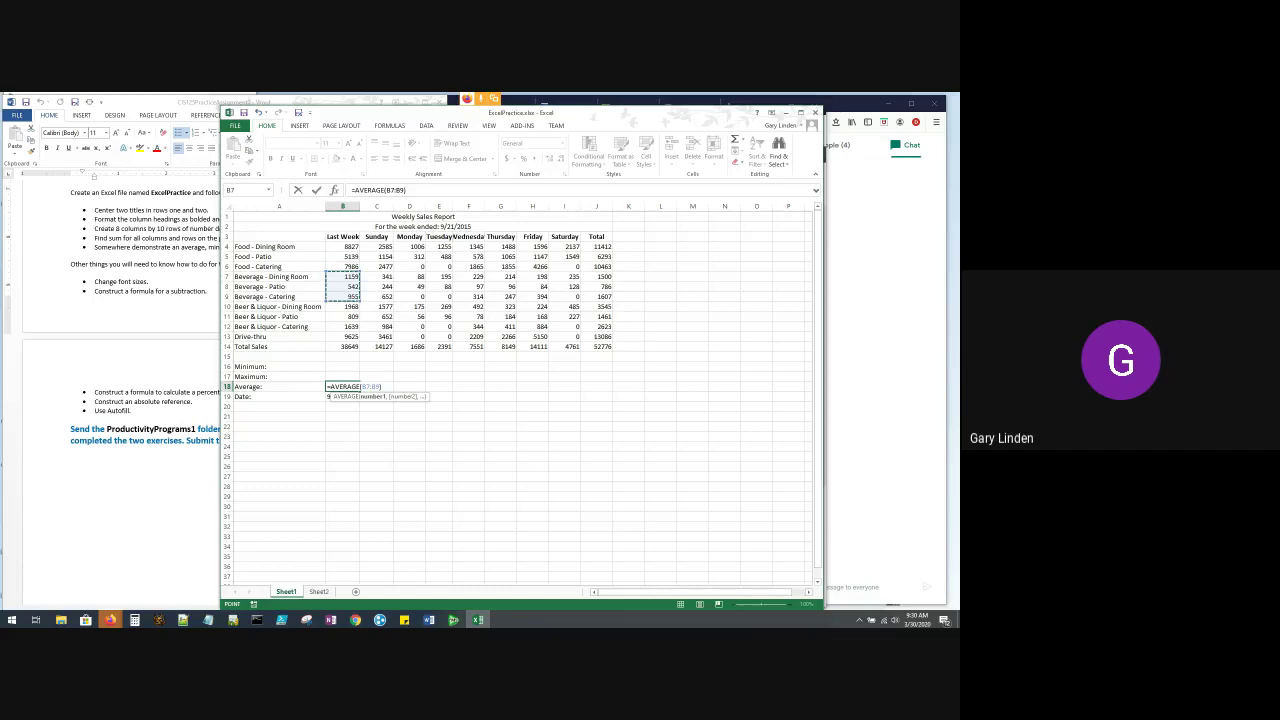
pyautogui.moveTo(343, 246); pyautogui.dragTo(354, 340)
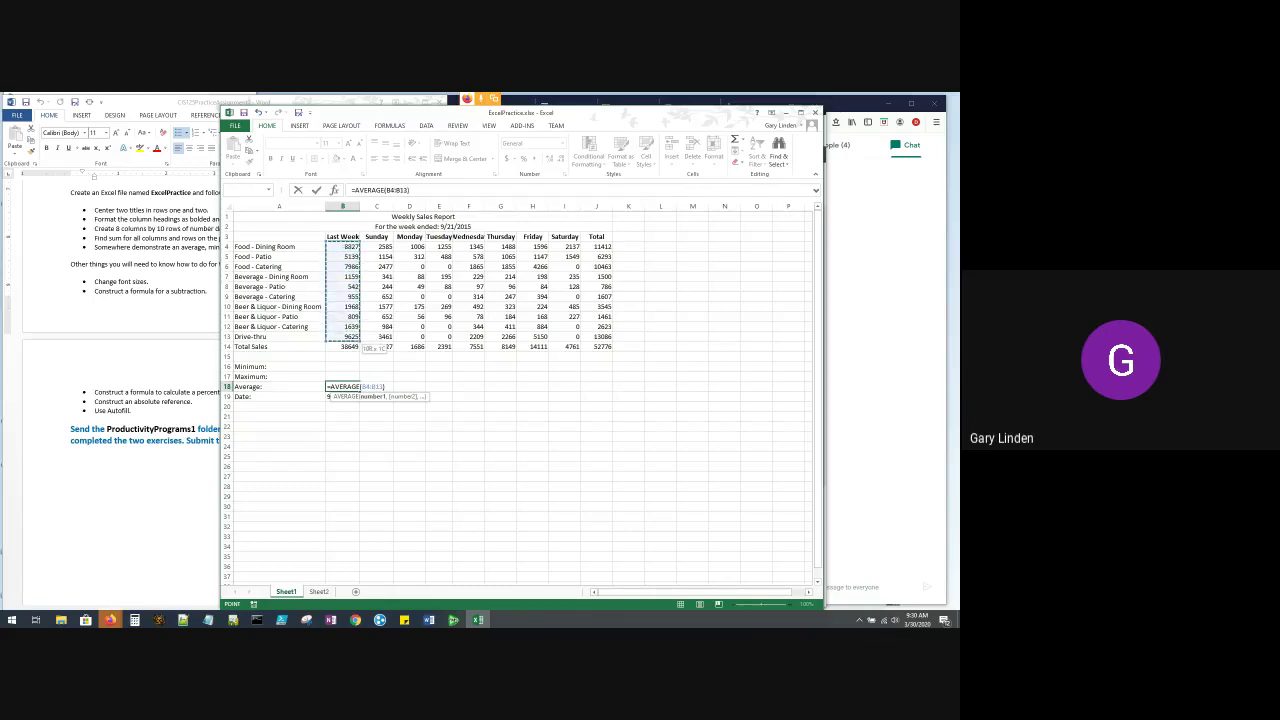
pyautogui.moveTo(354, 340); pyautogui.dragTo(354, 340)
pyautogui.press('Return')
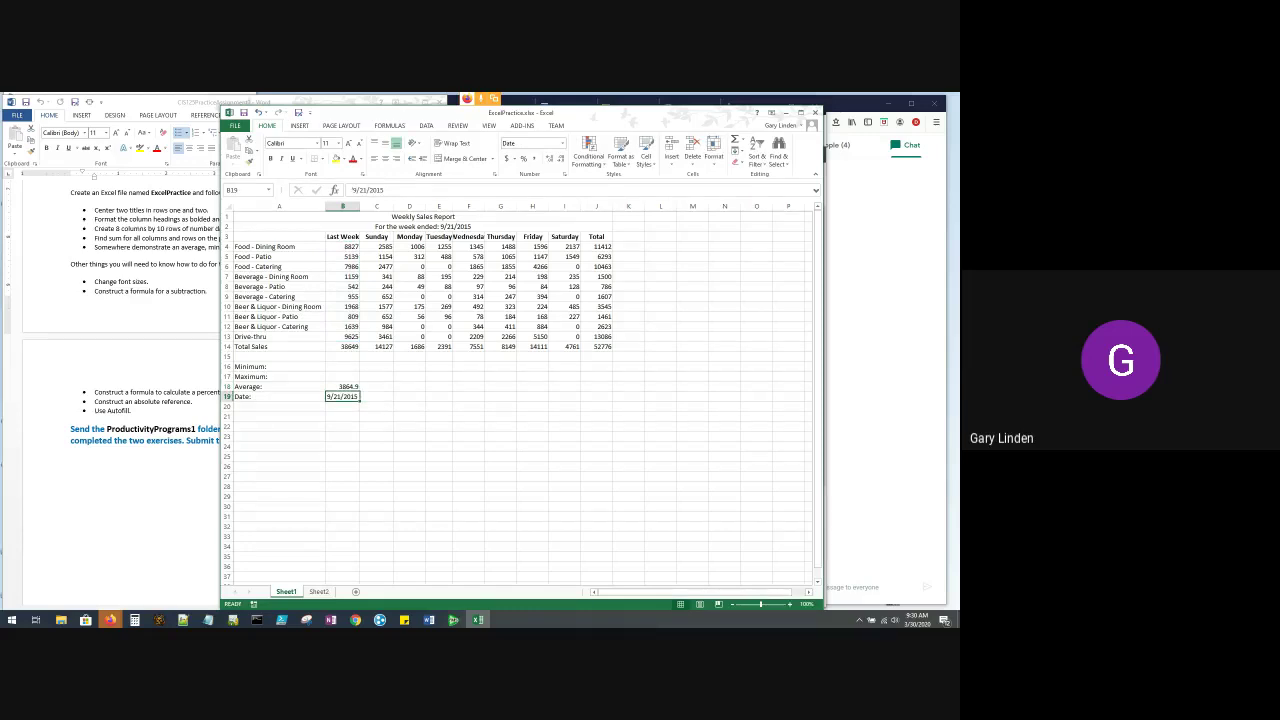
# Calculate the Last Week minimum in B16 with the Min function, using the formula =MIN(B4:B13)
pyautogui.click(342, 366)
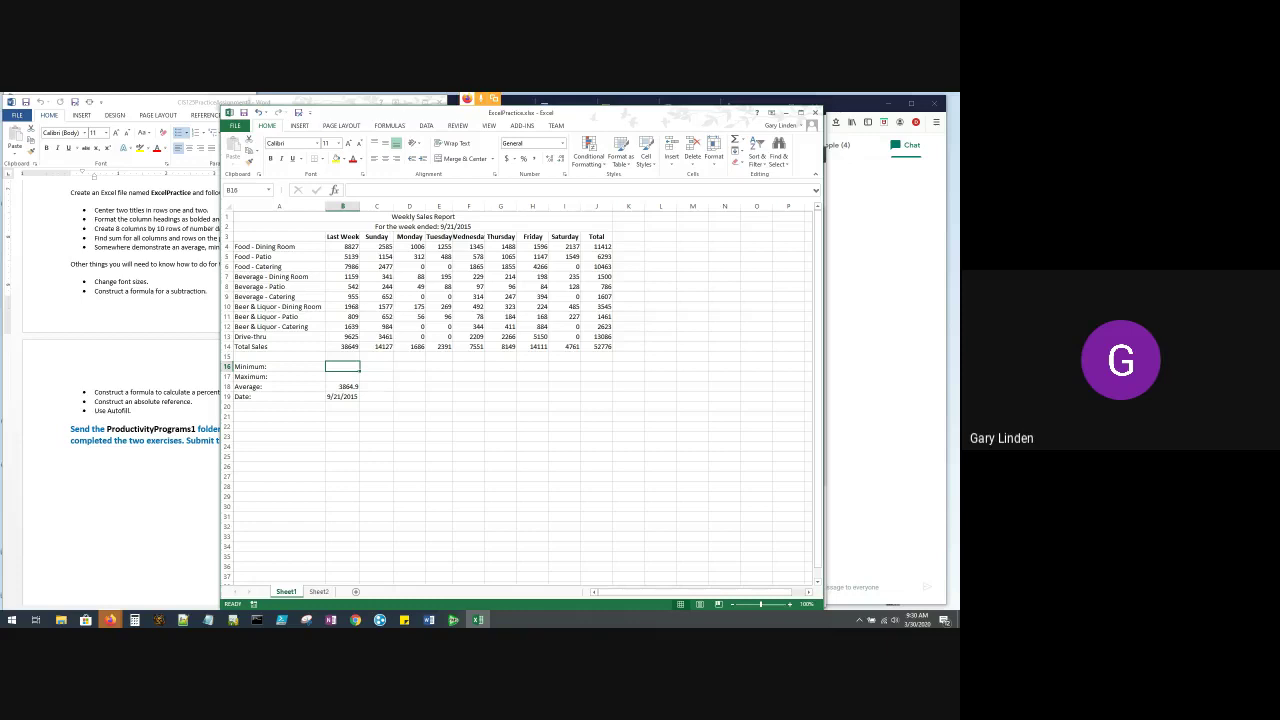
pyautogui.click(743, 139)
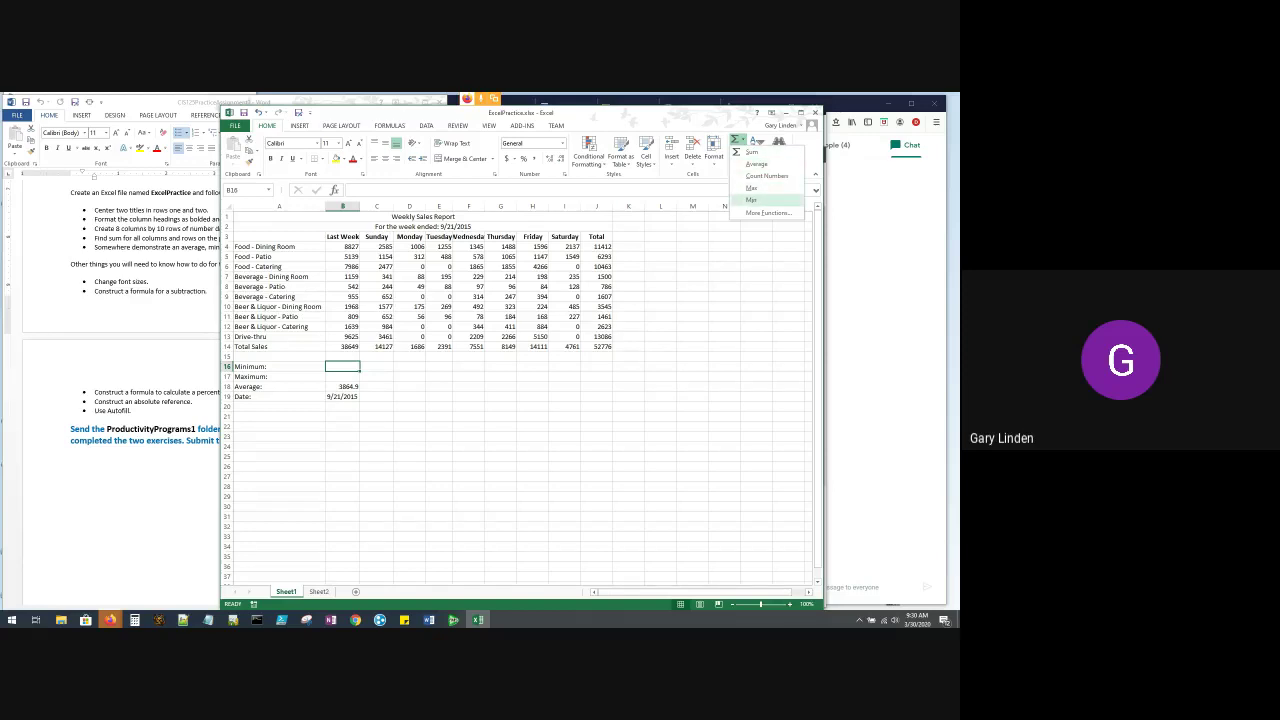
pyautogui.click(751, 200)
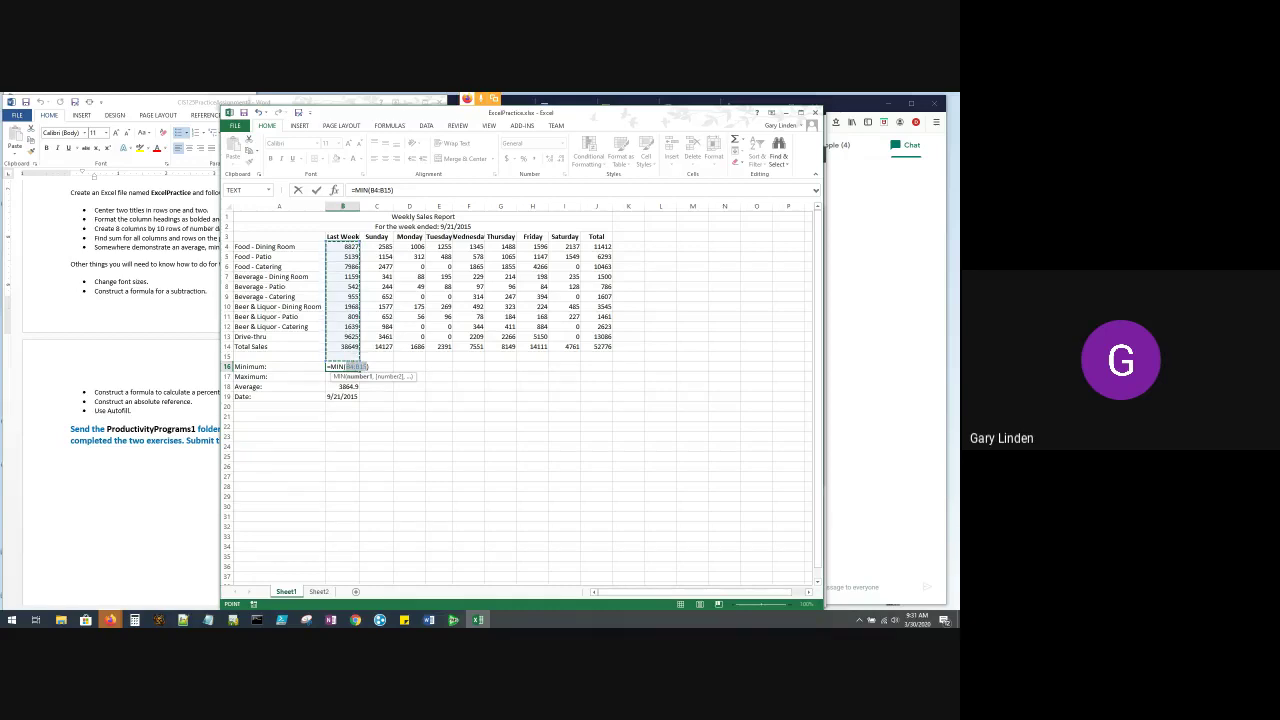
pyautogui.moveTo(350, 356); pyautogui.dragTo(355, 308)
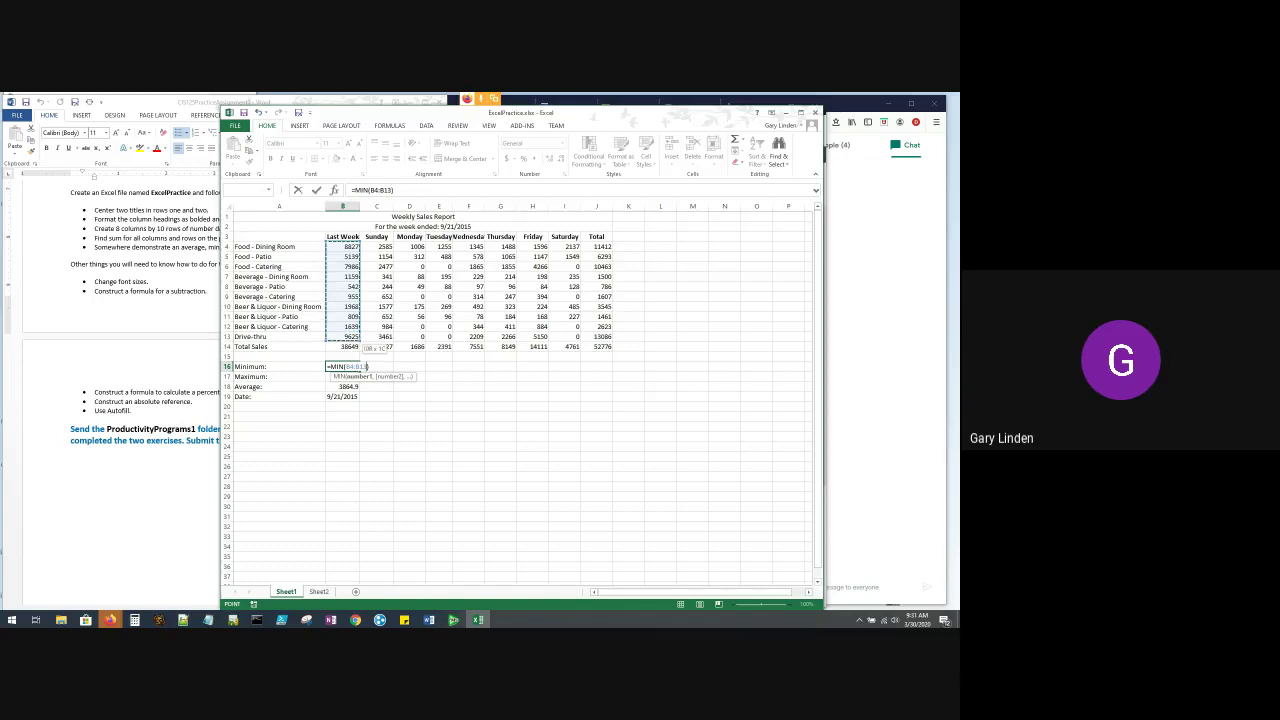
pyautogui.moveTo(350, 338); pyautogui.dragTo(350, 338)
pyautogui.press('Return')
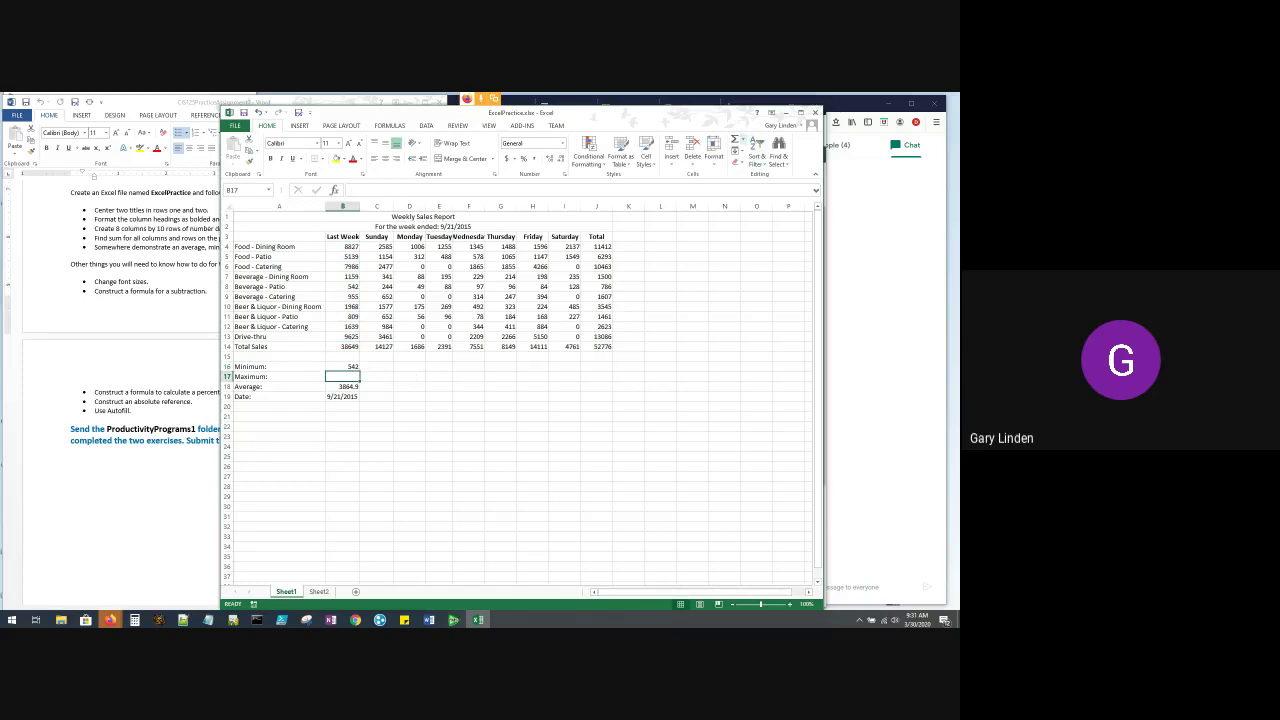
# Calculate the Last Week maximum in B17 with =MAX(B4:B13), and fill the B16:B18 formulas across through column J
pyautogui.click(742, 140)
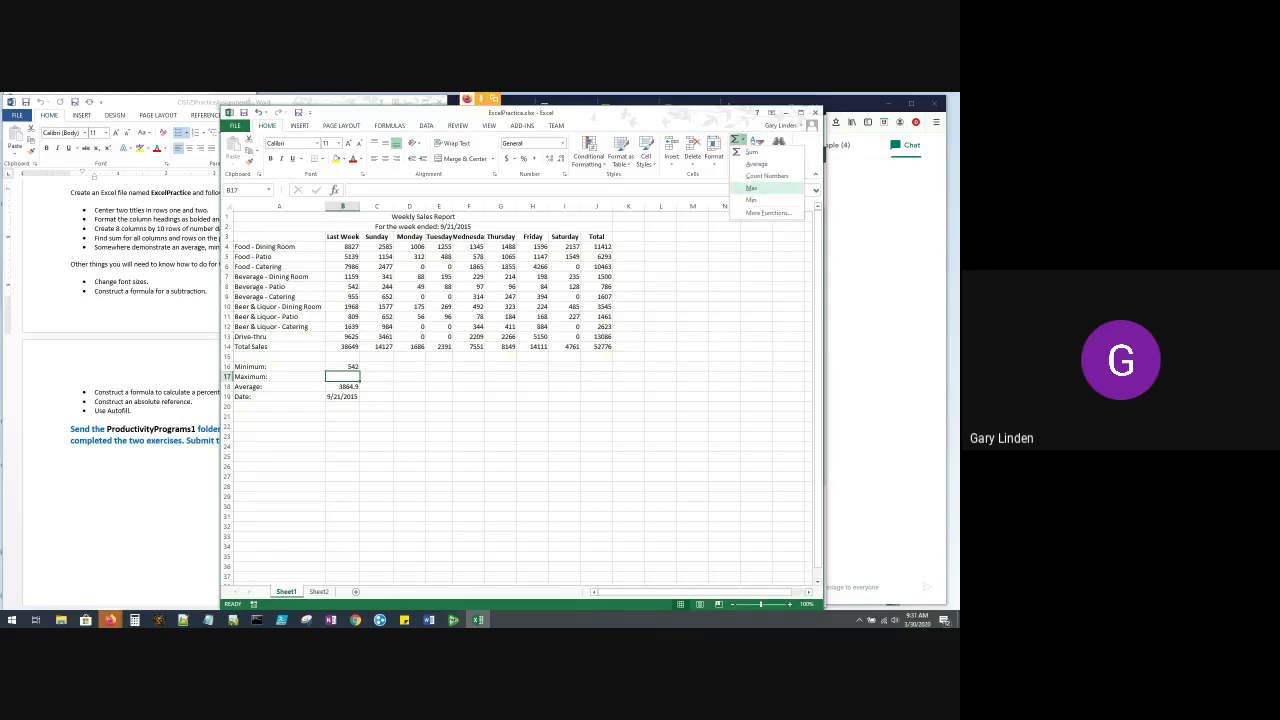
pyautogui.click(752, 188)
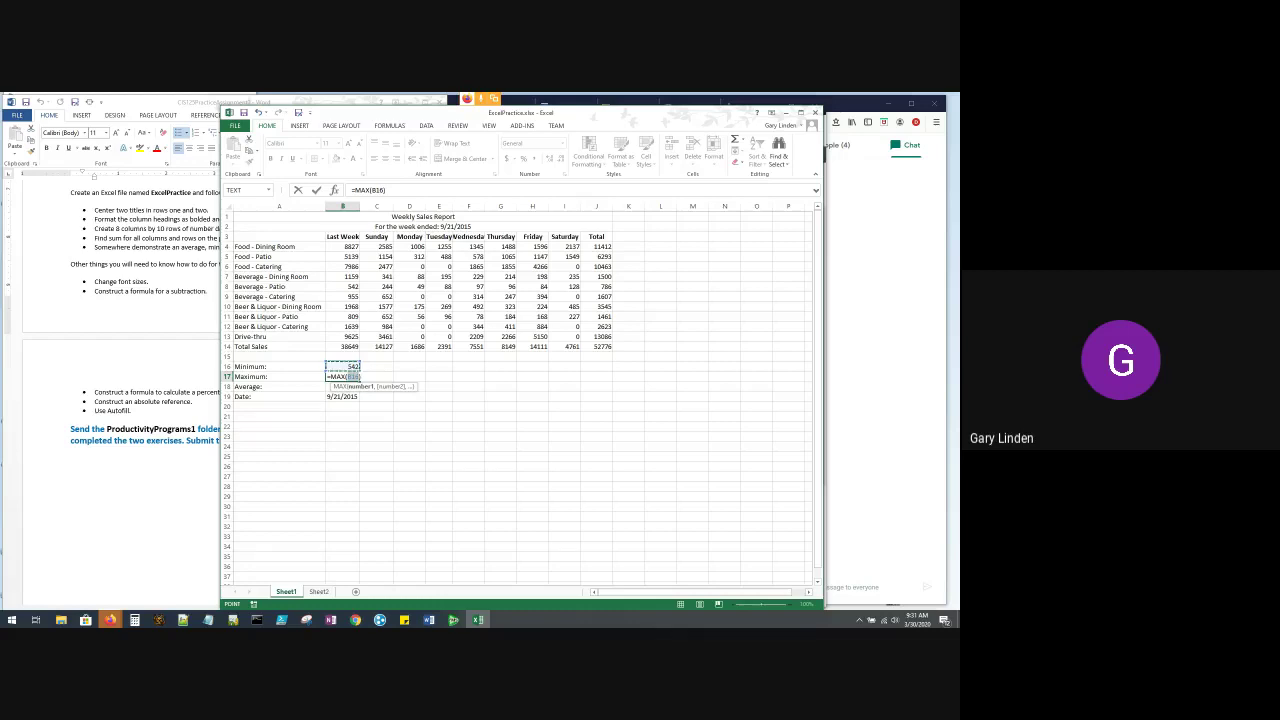
pyautogui.moveTo(342, 246); pyautogui.dragTo(350, 337)
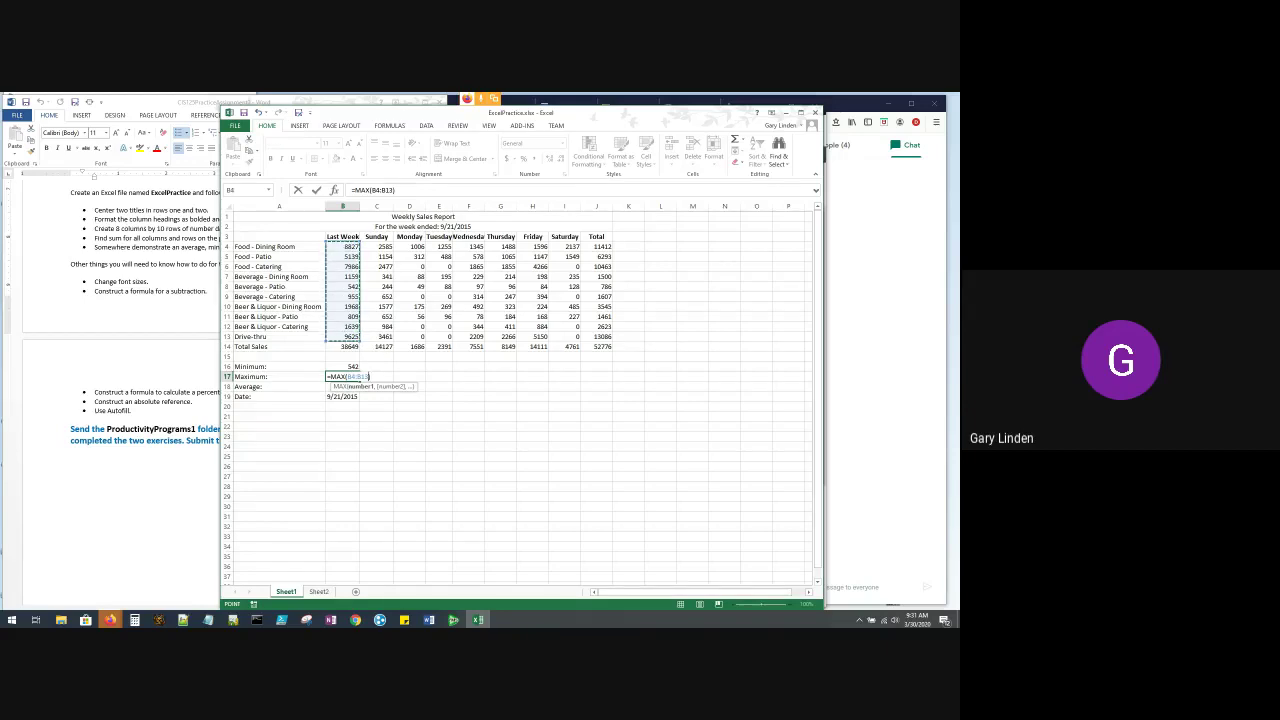
pyautogui.press('Return')
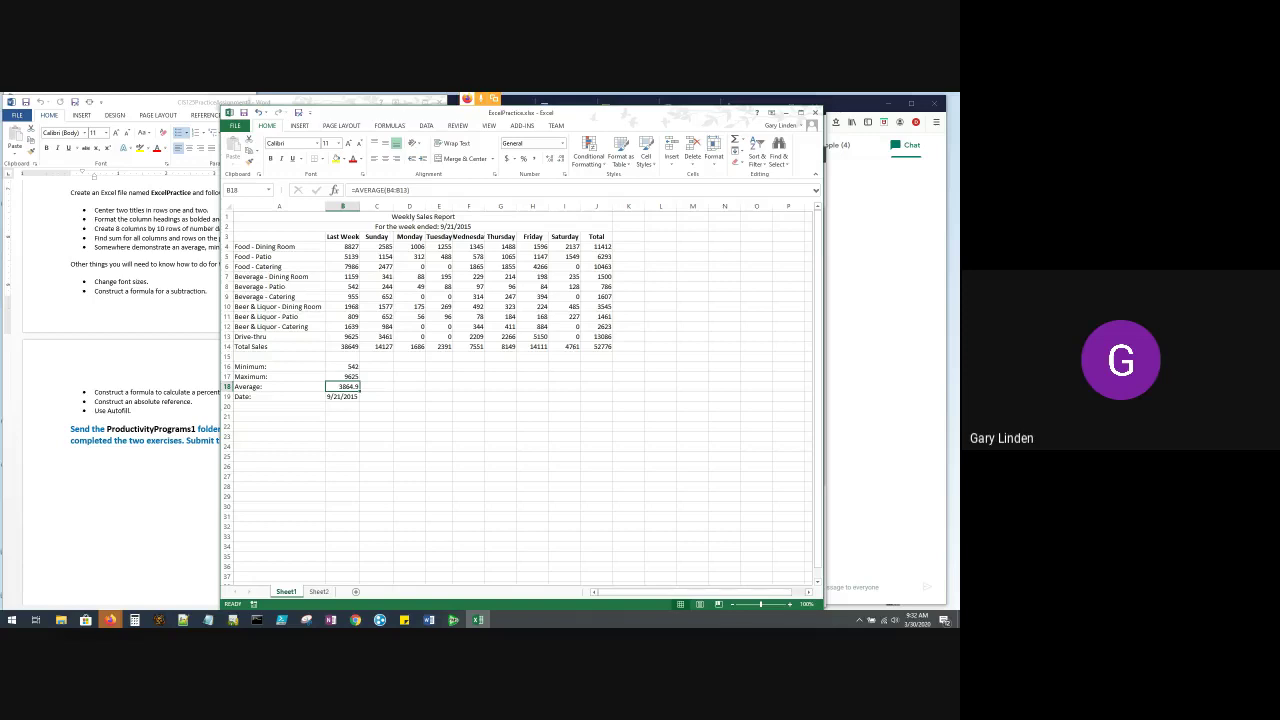
pyautogui.moveTo(342, 366); pyautogui.dragTo(359, 391)
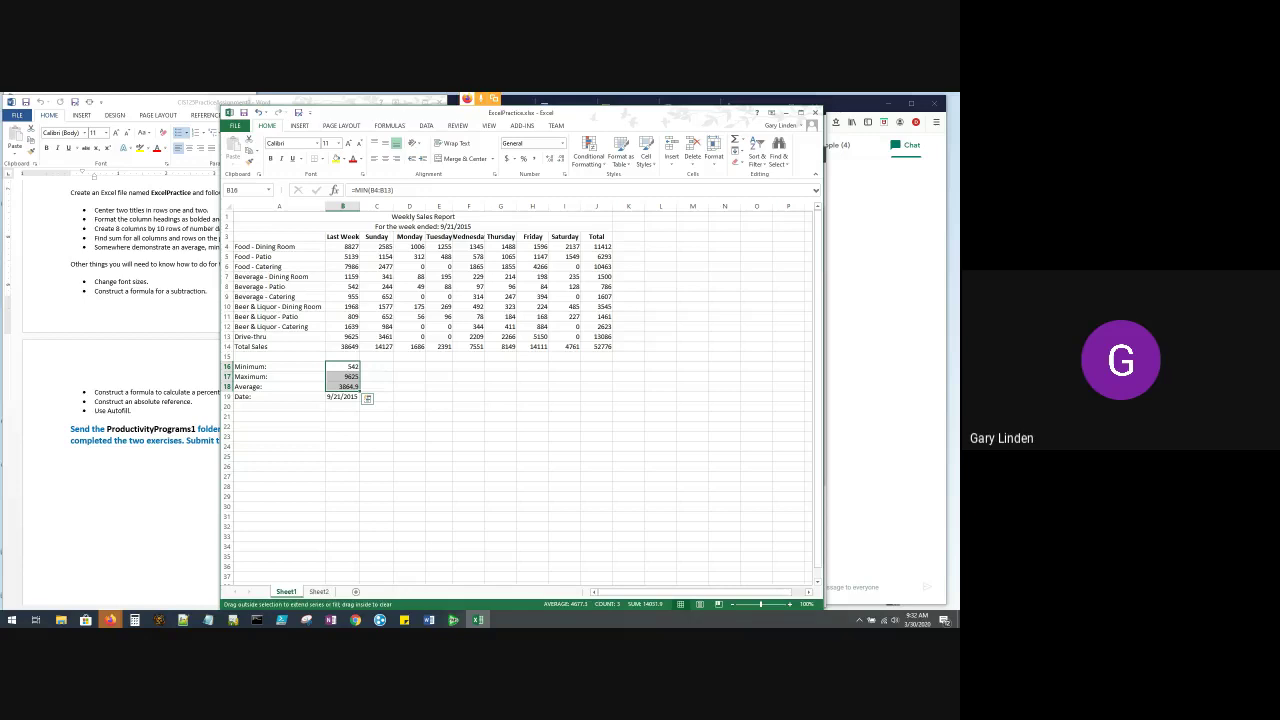
pyautogui.moveTo(359, 391); pyautogui.dragTo(612, 390)
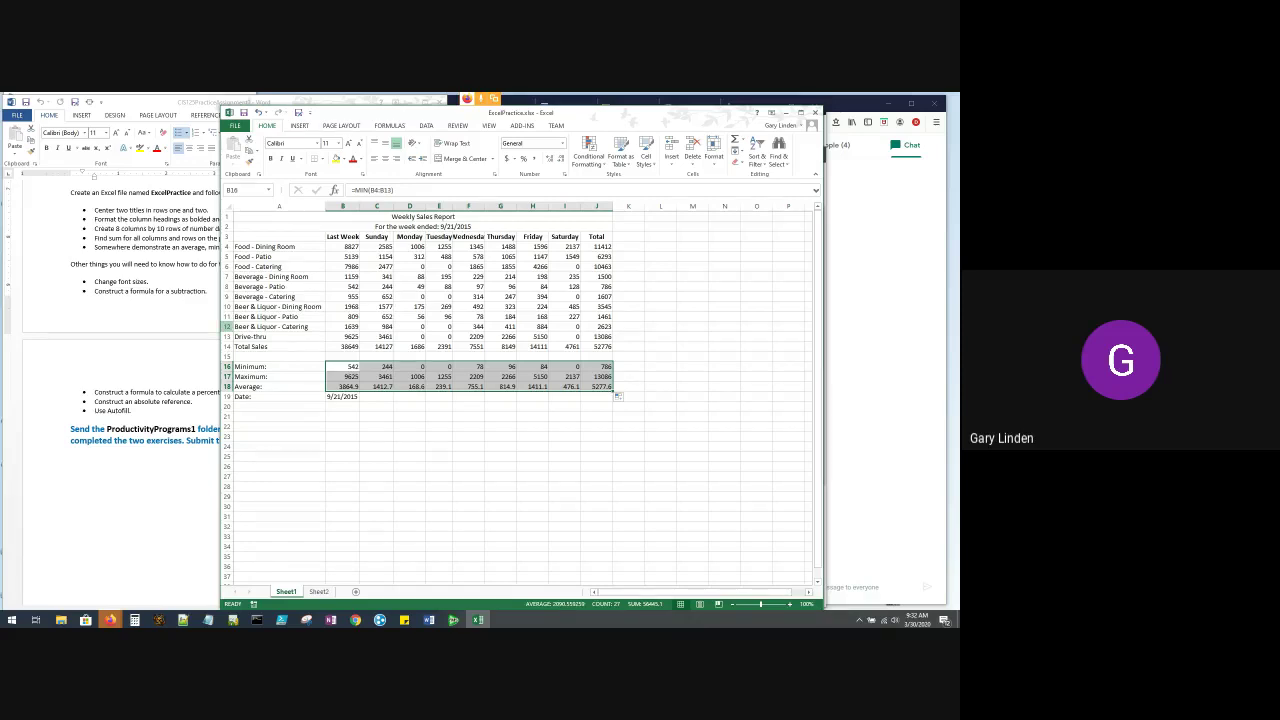
# Switch to the Word assignment to review its instructions, highlight "Change font sizes.", and return to the workbook
pyautogui.click(180, 316)
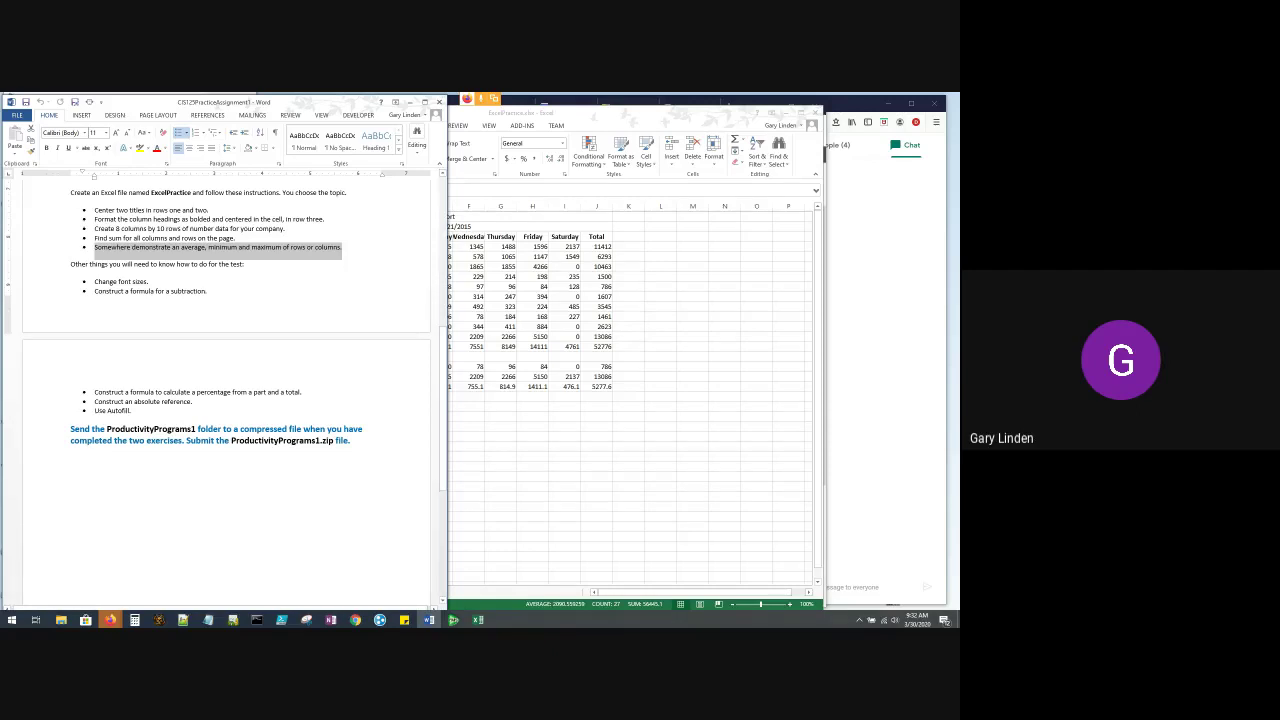
pyautogui.hotkey('alt', 'Tab')
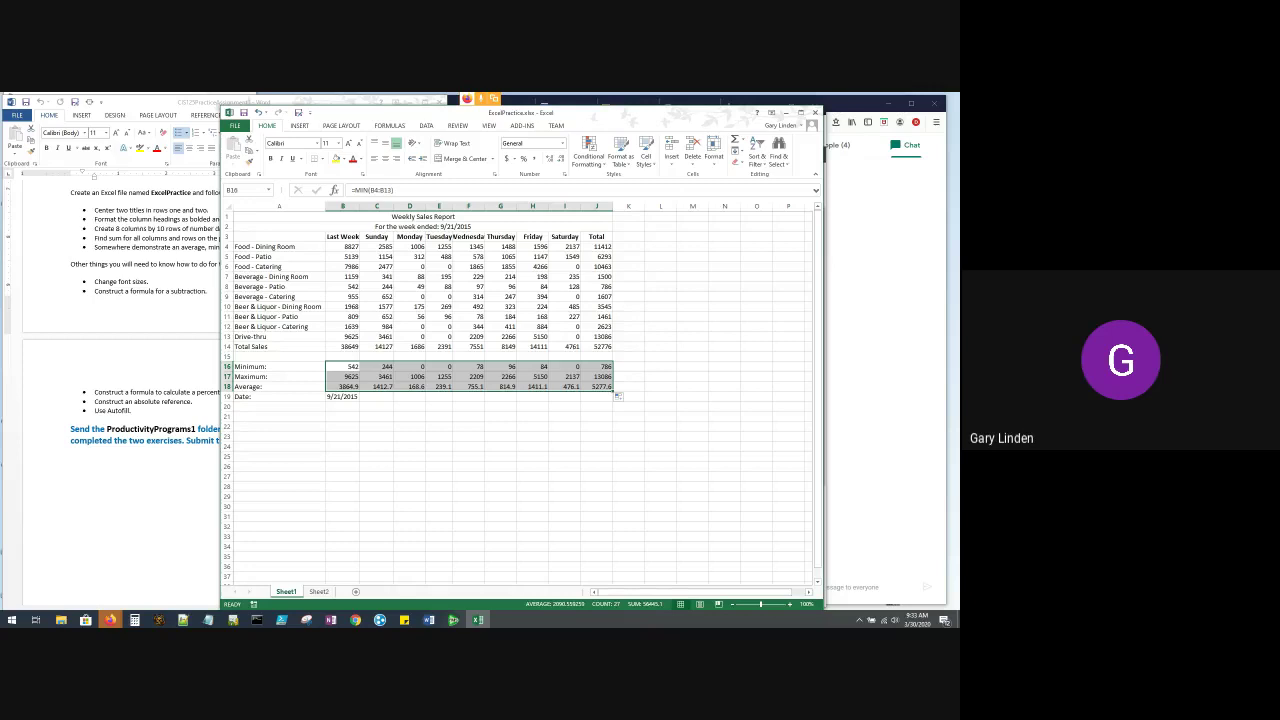
pyautogui.hotkey('alt', 'Tab')
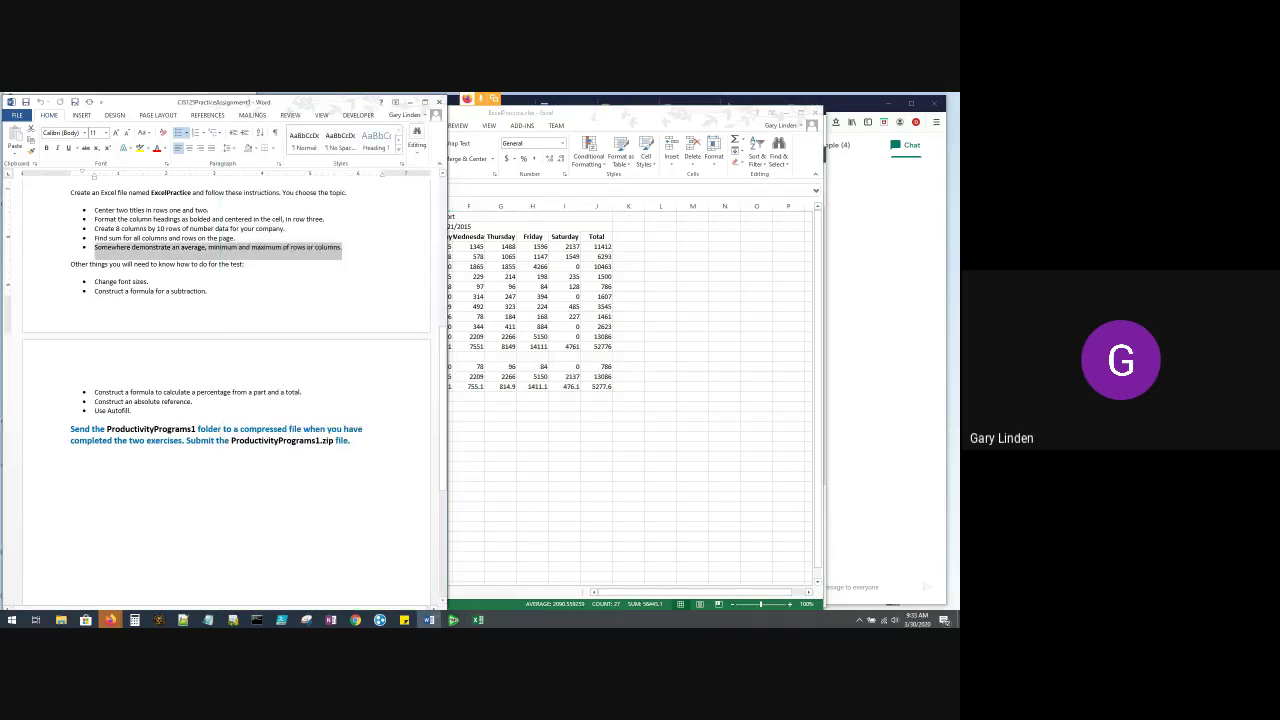
pyautogui.moveTo(94, 281); pyautogui.dragTo(151, 281)
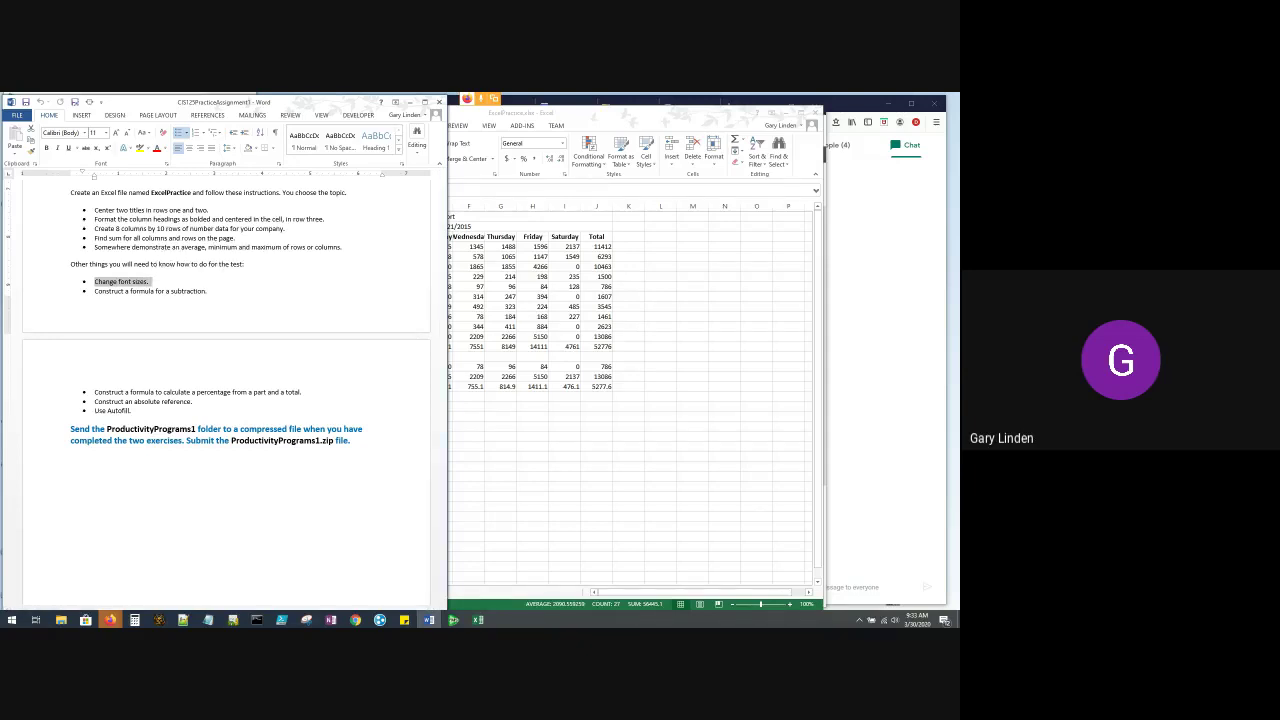
pyautogui.hotkey('alt', 'Tab')
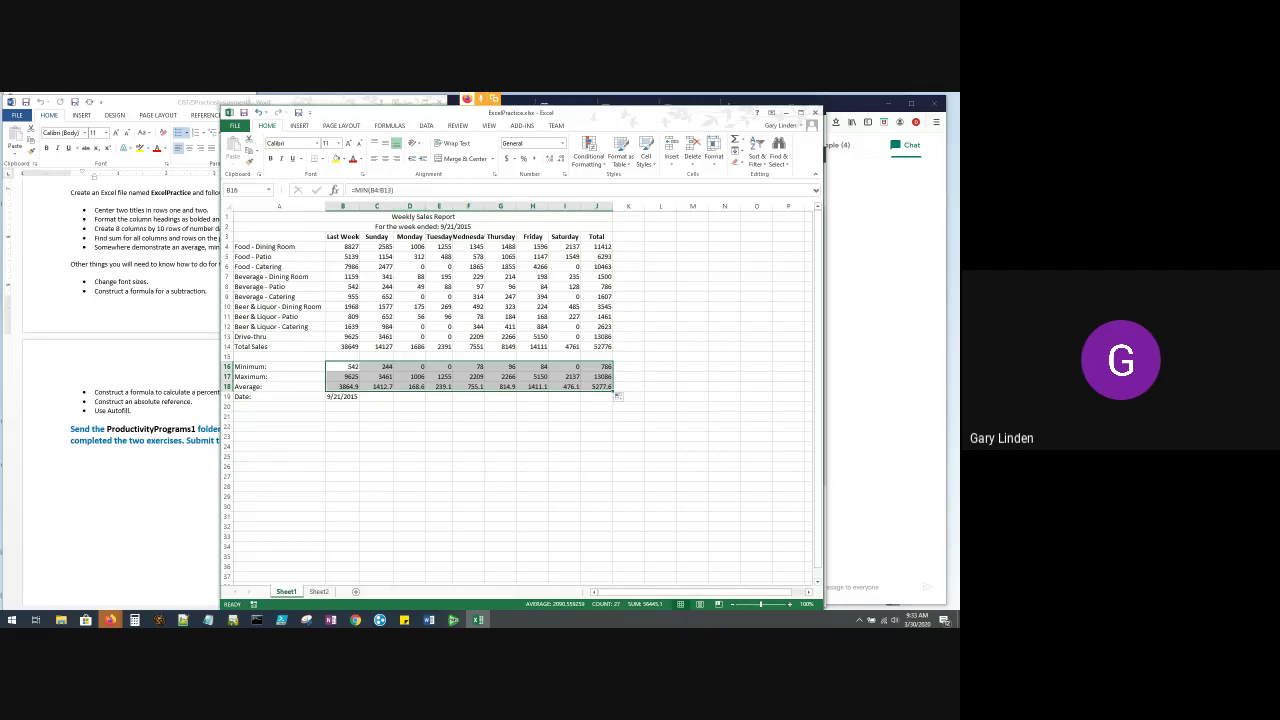
# Set the Weekly Sales Report title's font size to 24, and reduce it to 18
pyautogui.click(423, 217)
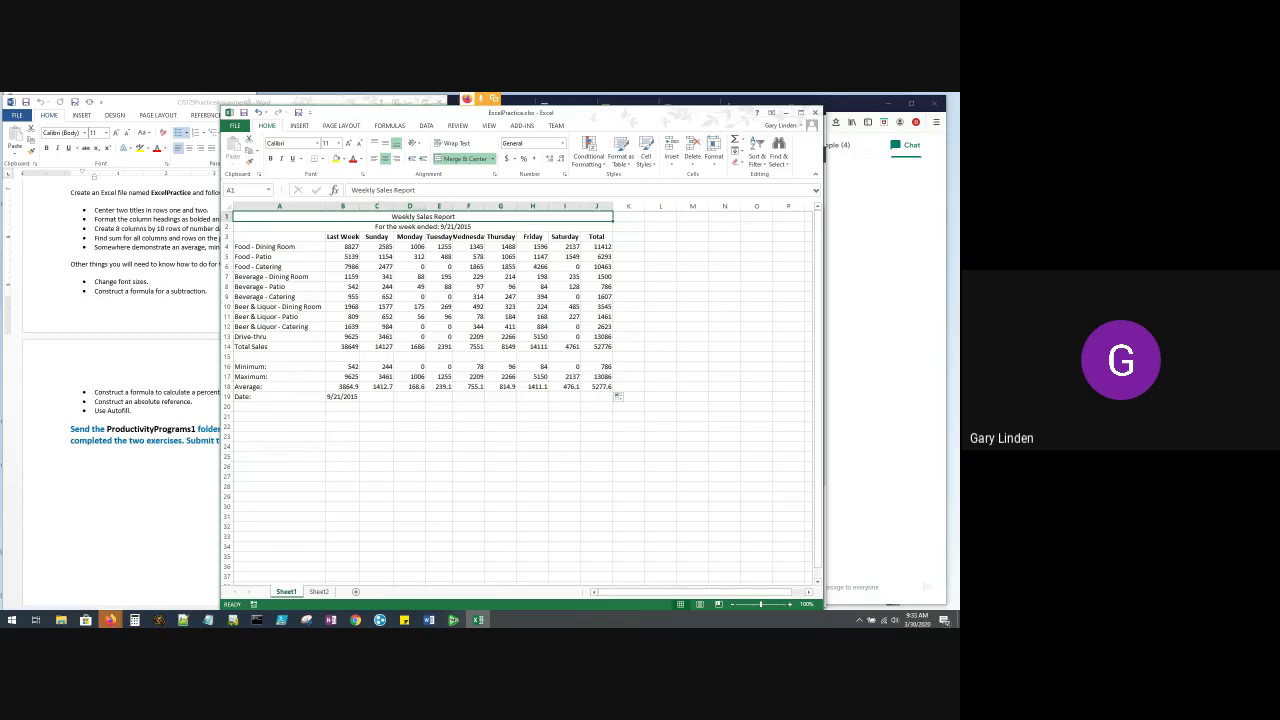
pyautogui.click(339, 143)
pyautogui.write('24')
pyautogui.press('Return')
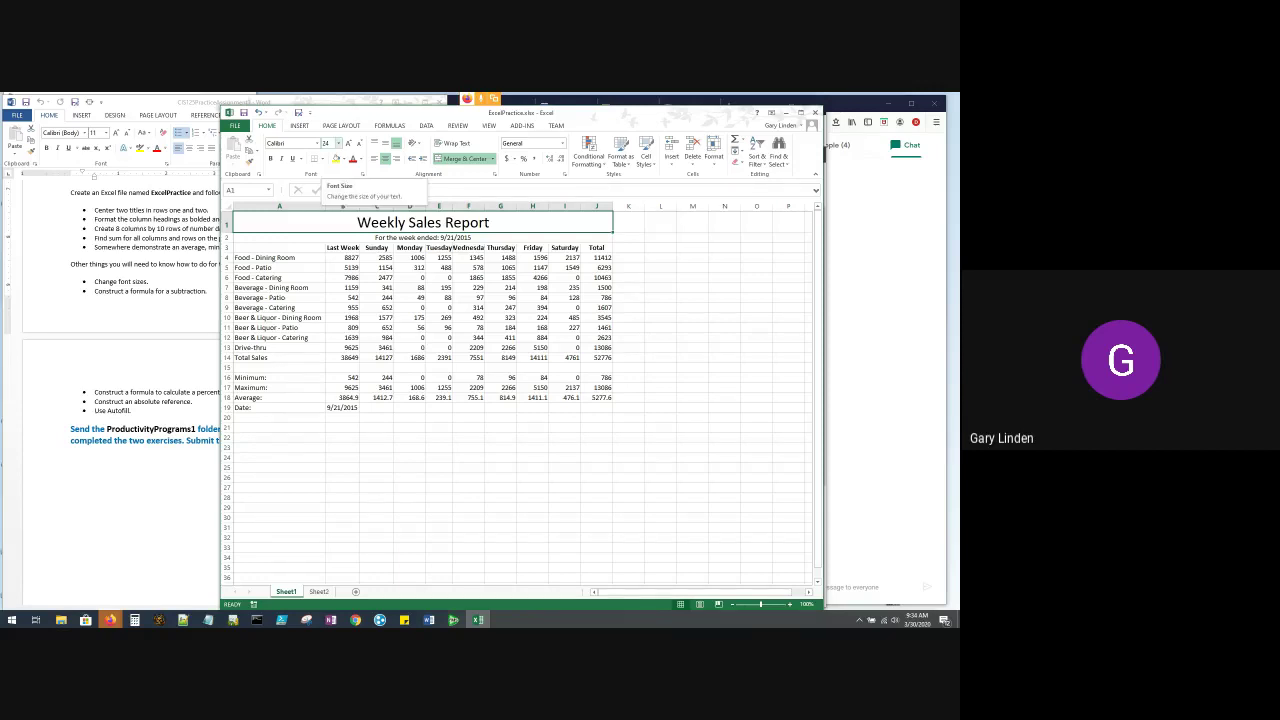
pyautogui.click(337, 143)
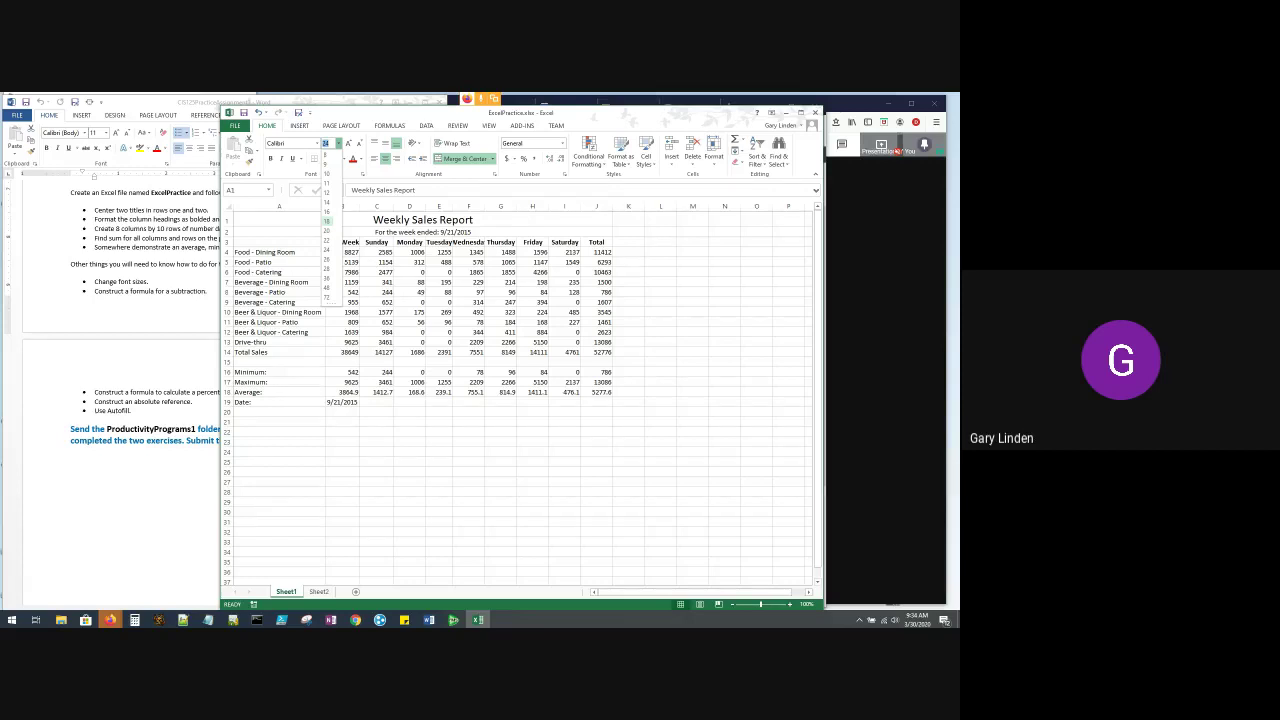
pyautogui.click(326, 220)
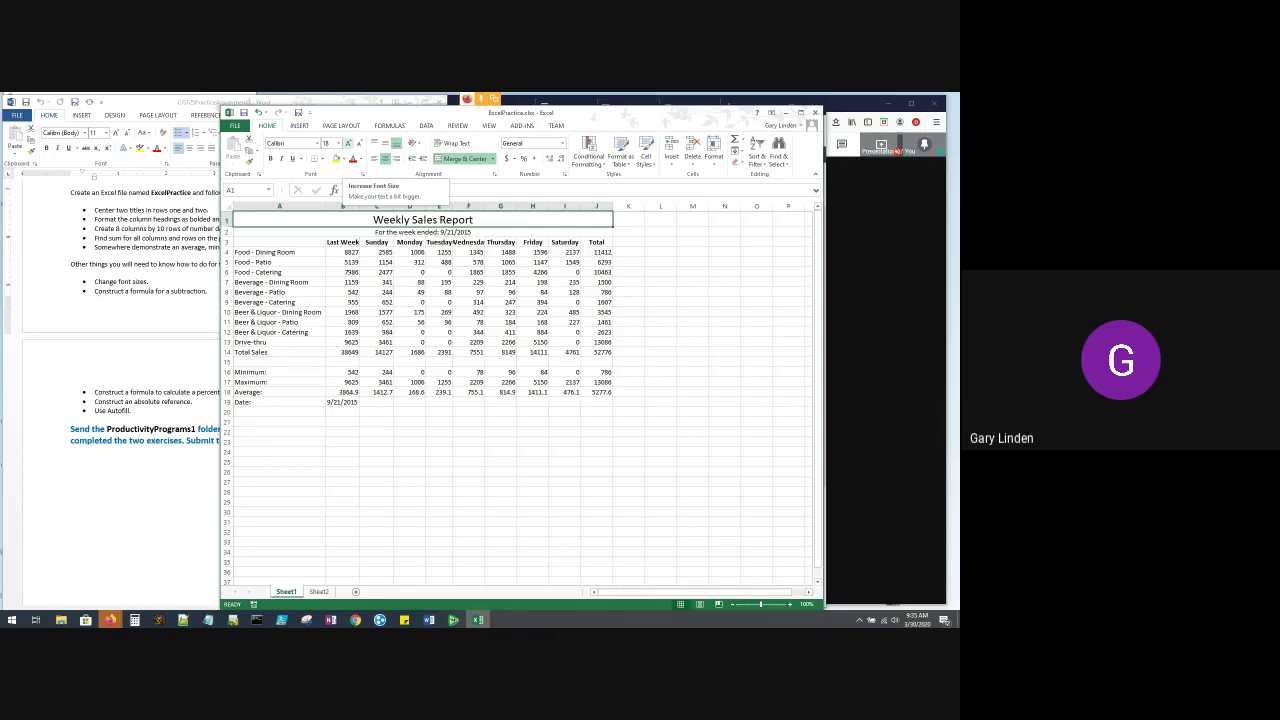
# Enlarge the Weekly Sales Report title one font size increment at a time until it reaches 36
pyautogui.click(348, 143)
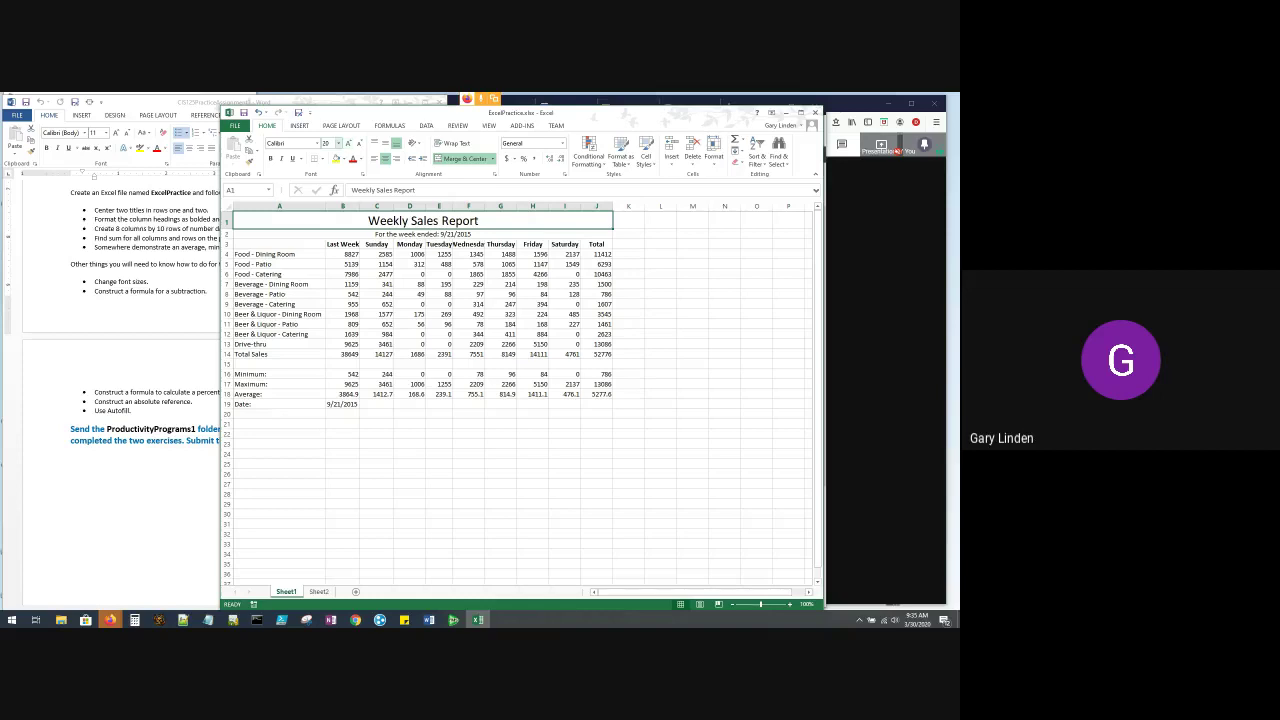
pyautogui.click(336, 143)
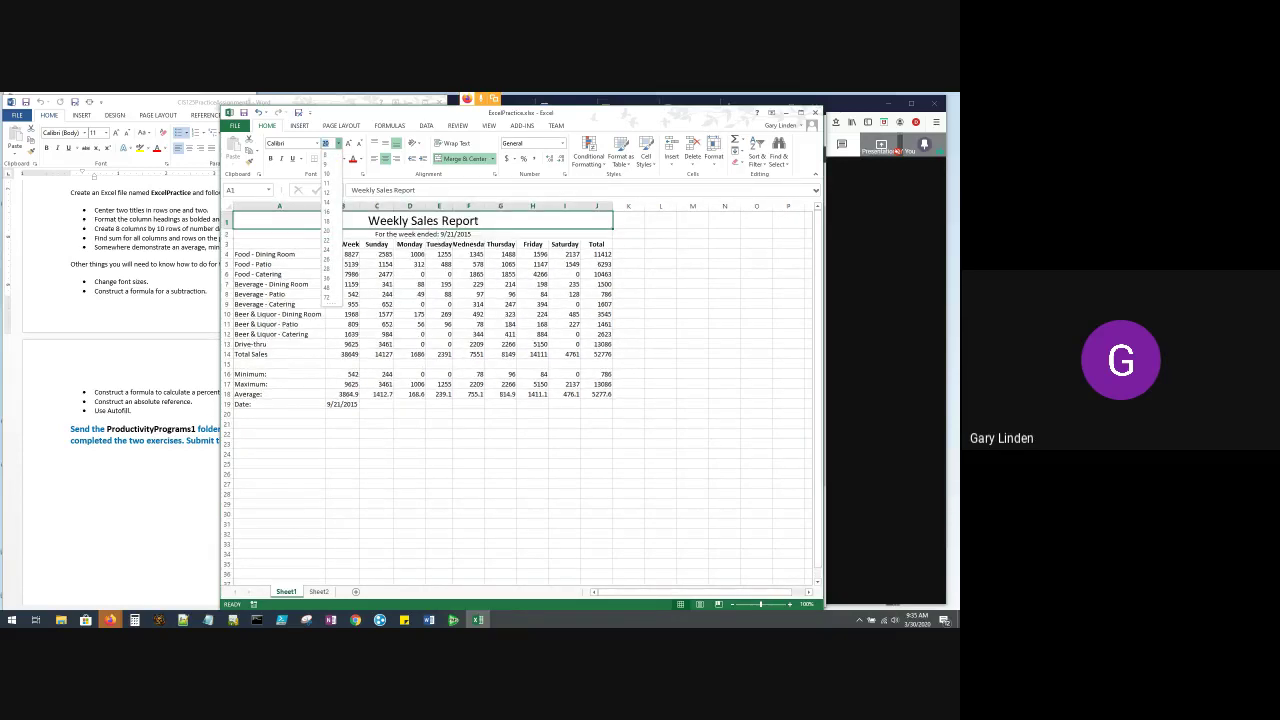
pyautogui.click(338, 143)
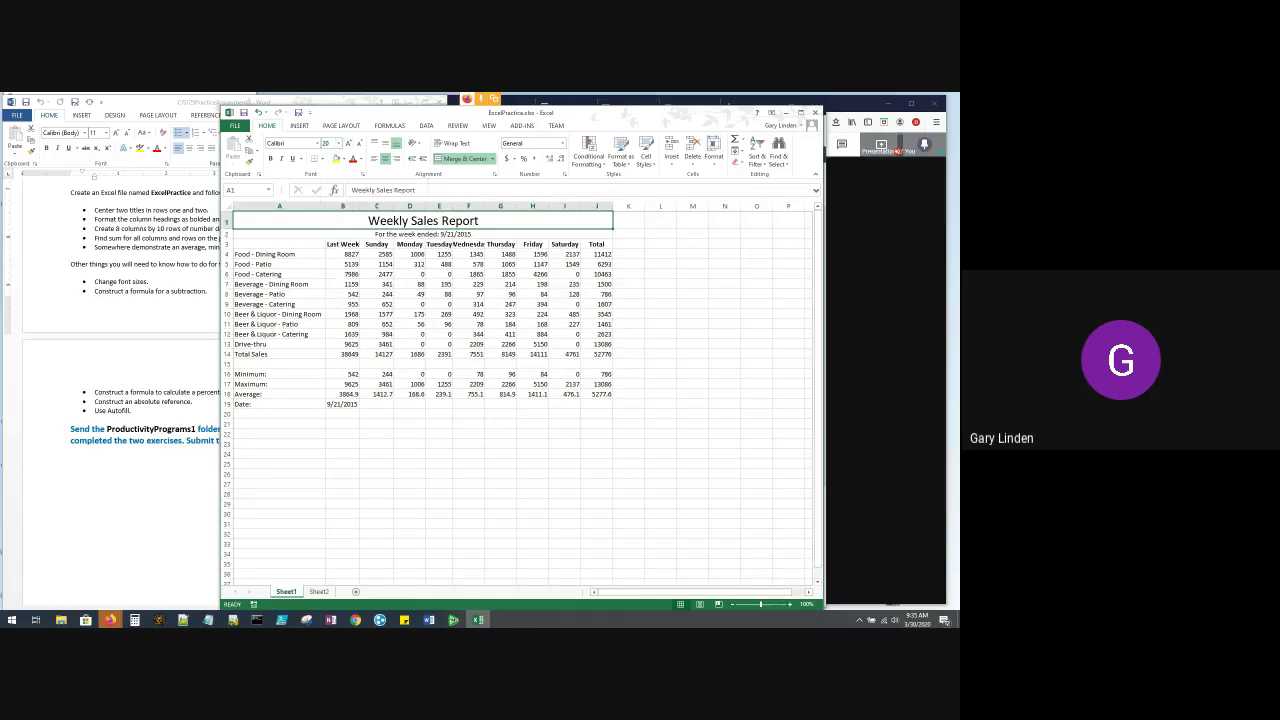
pyautogui.click(348, 143)
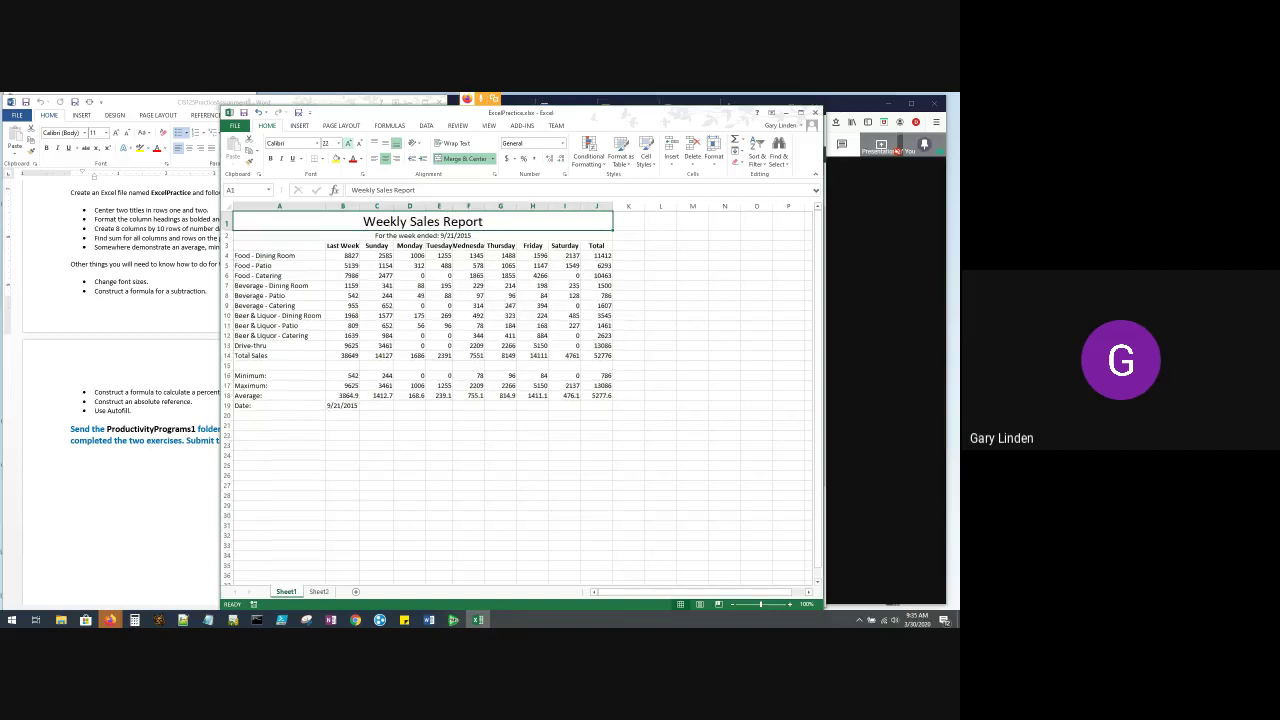
pyautogui.click(348, 143)
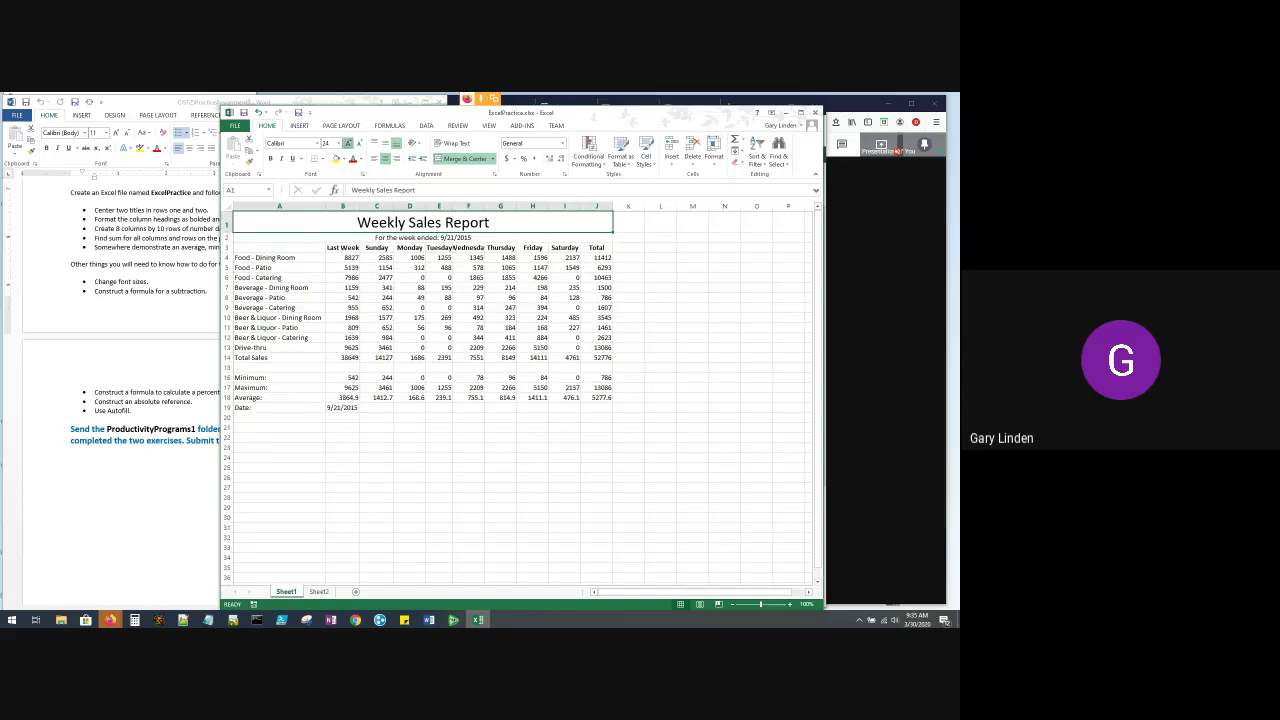
pyautogui.click(348, 143)
pyautogui.click(348, 143)
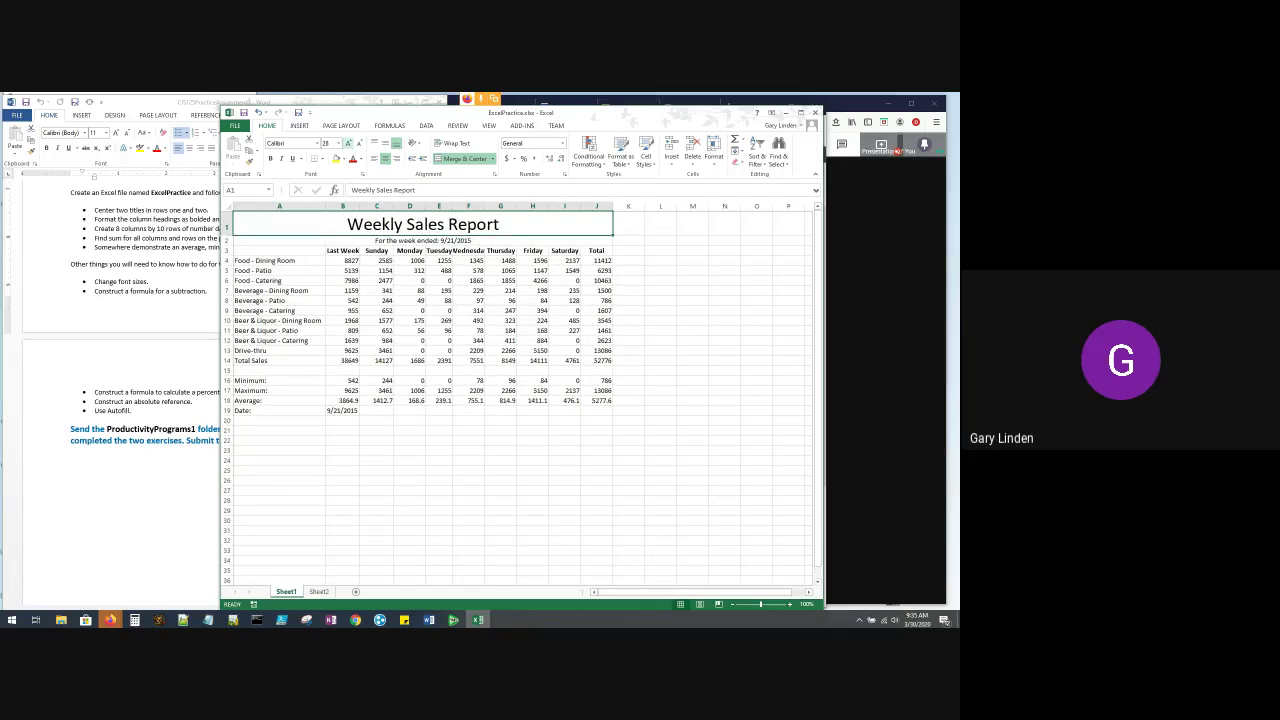
pyautogui.click(348, 143)
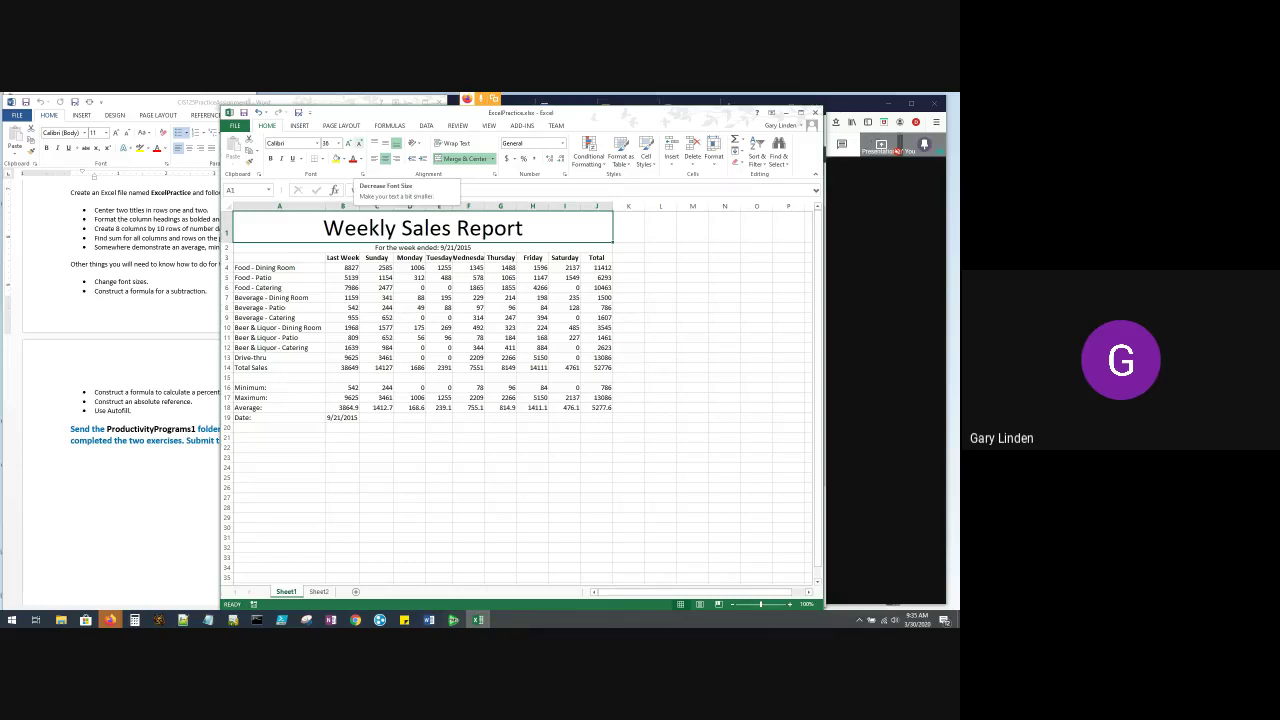
# Shrink the title's font incrementally to 24, and enter a custom font size of 25
pyautogui.click(358, 143)
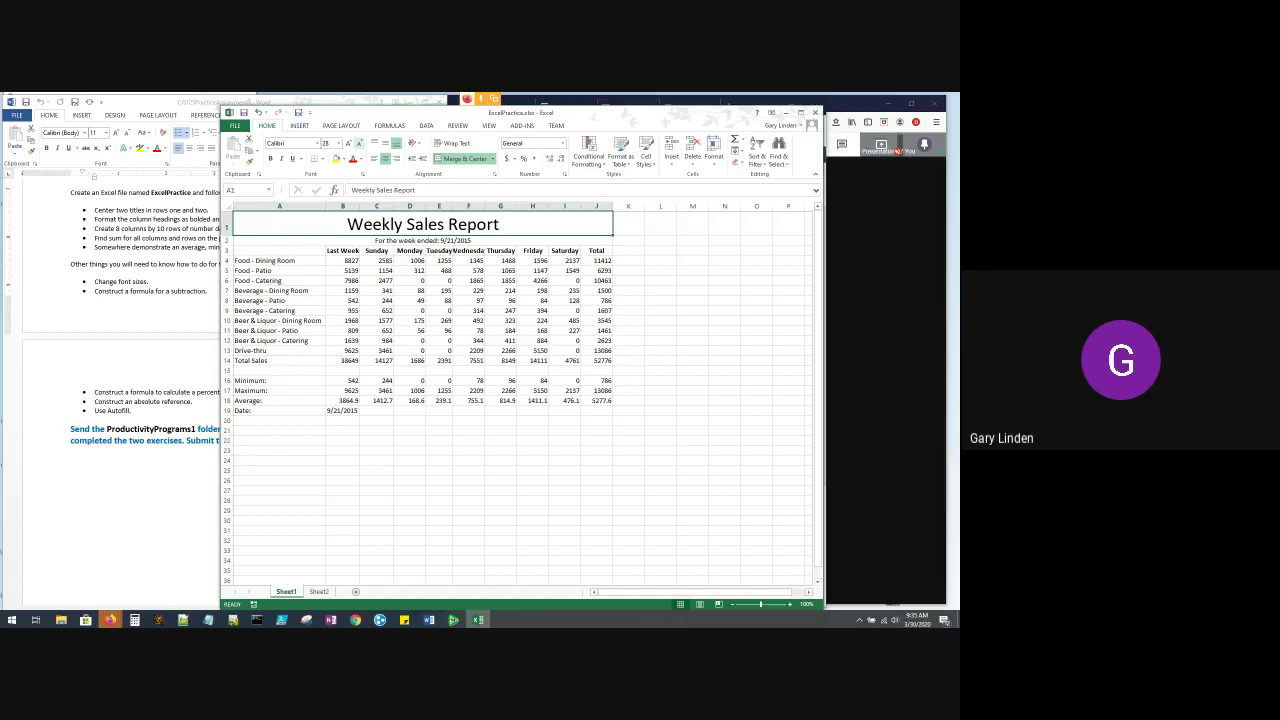
pyautogui.click(358, 143)
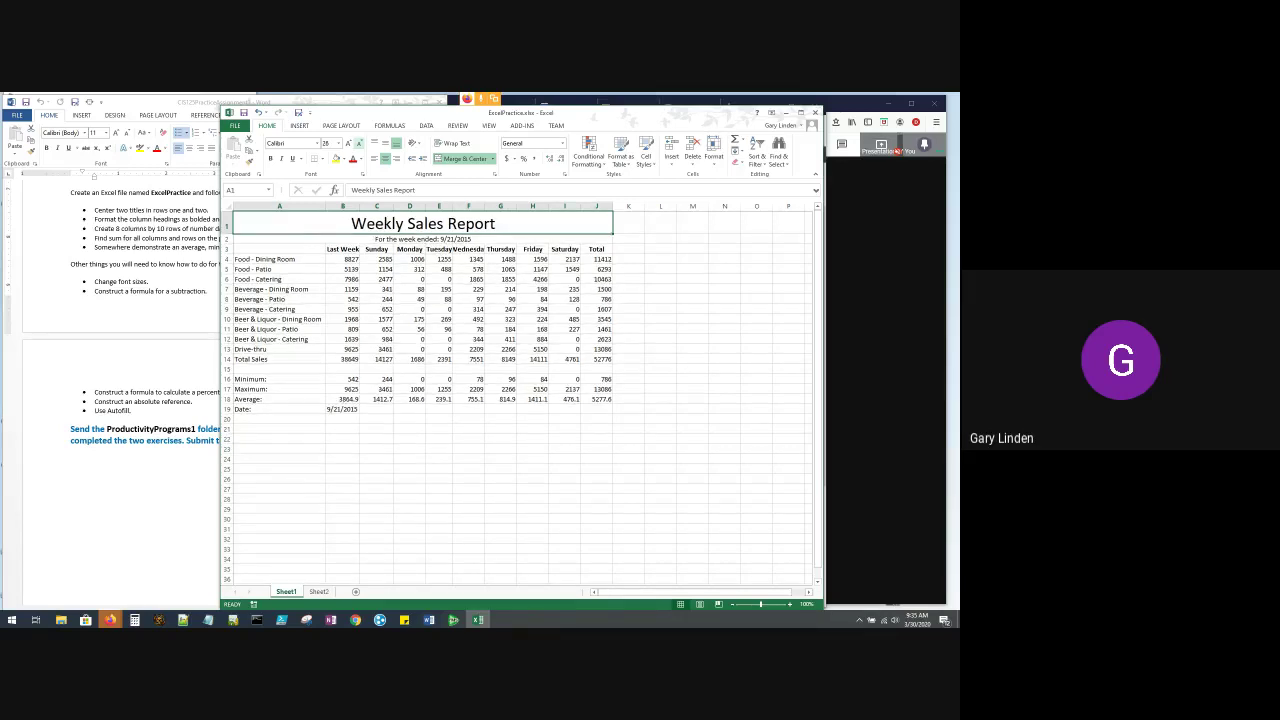
pyautogui.click(358, 143)
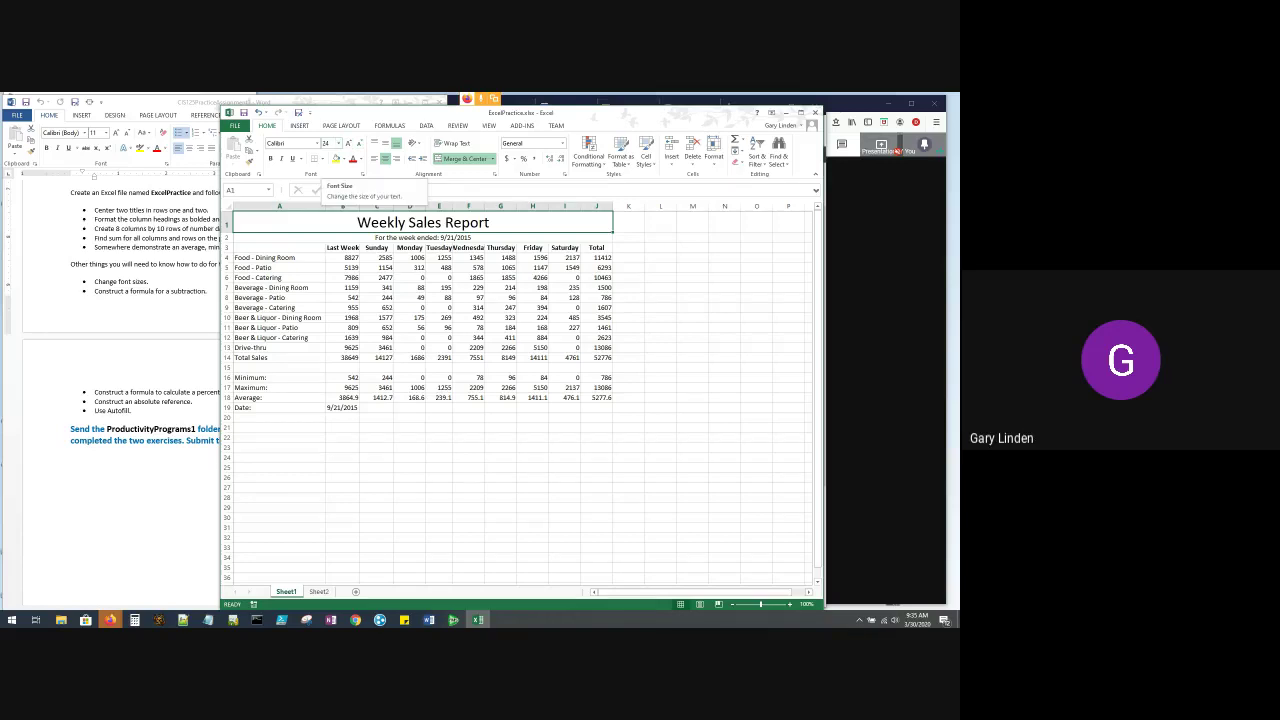
pyautogui.click(326, 143)
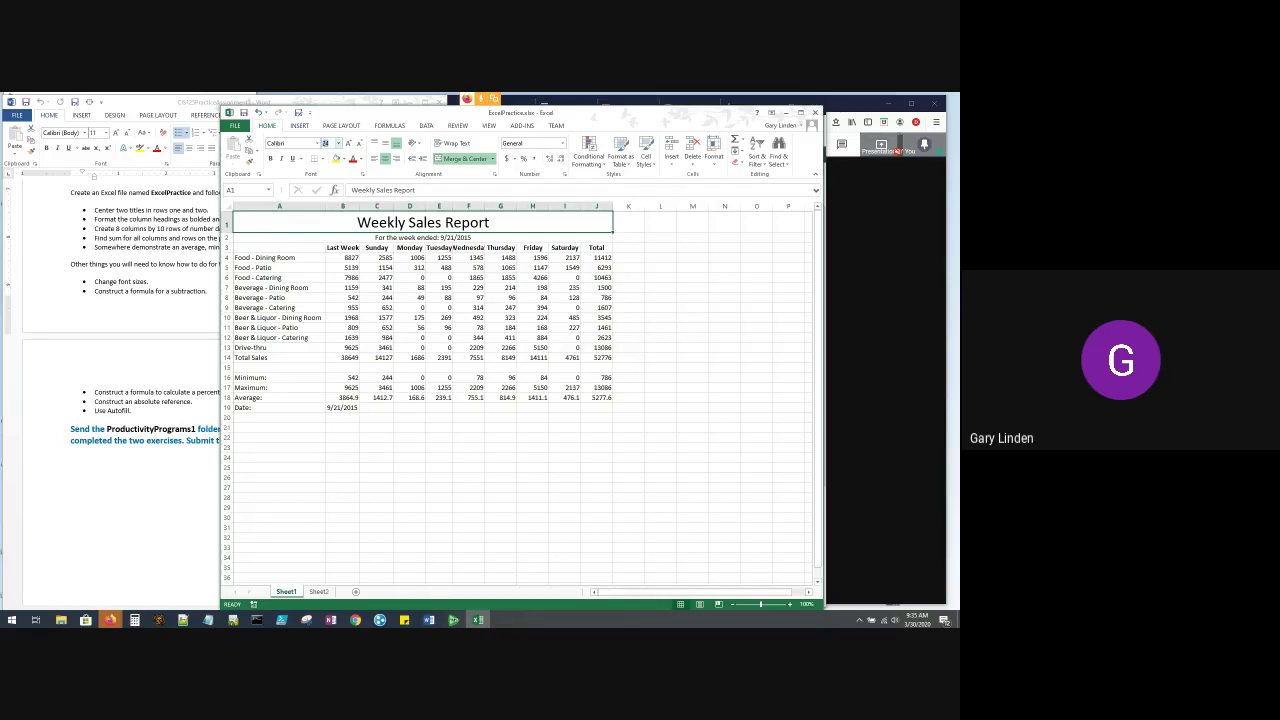
pyautogui.write('25')
pyautogui.press('Return')
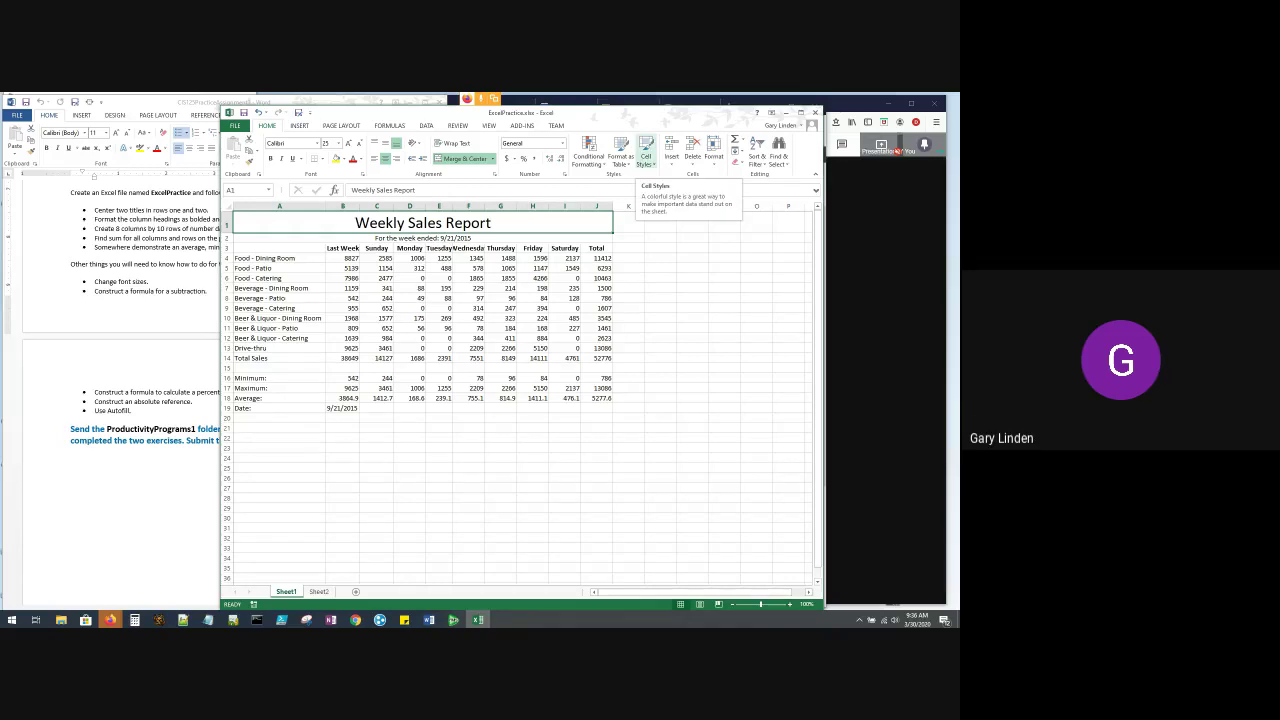
# Apply the Title cell style to the Weekly Sales Report heading and Heading 3 to the week-ended subtitle in row two
pyautogui.click(646, 153)
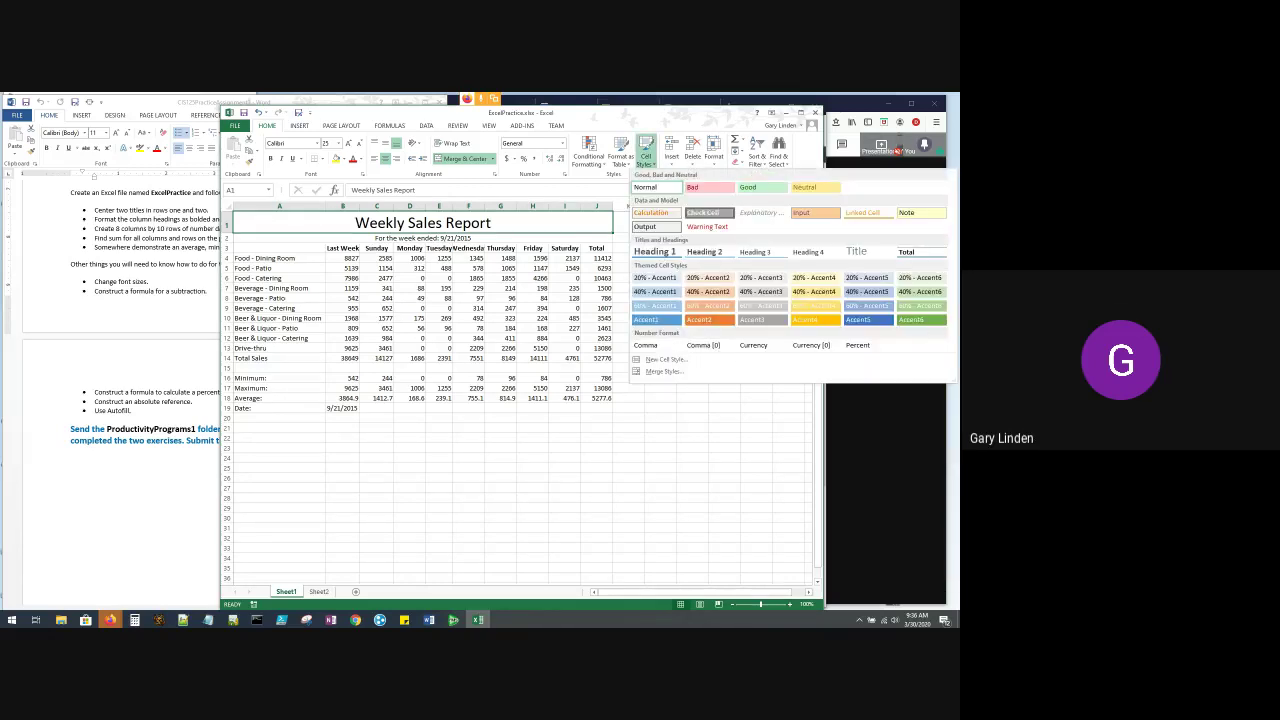
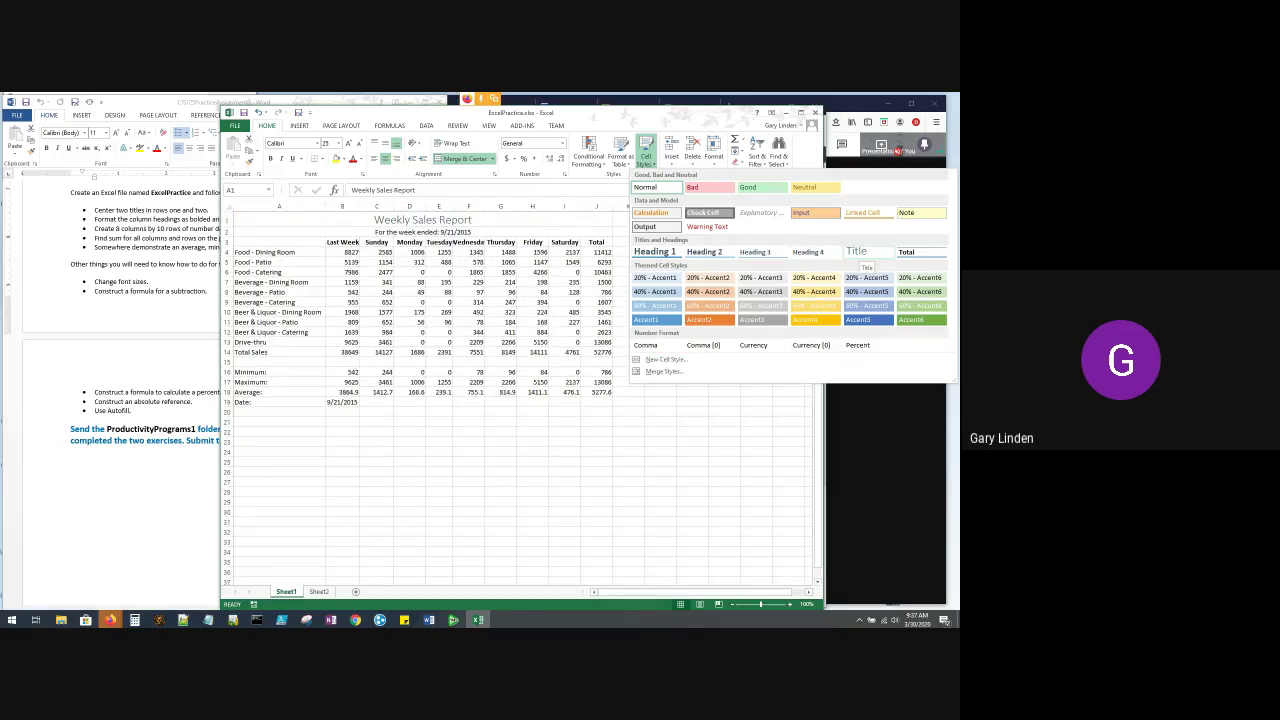
pyautogui.click(858, 253)
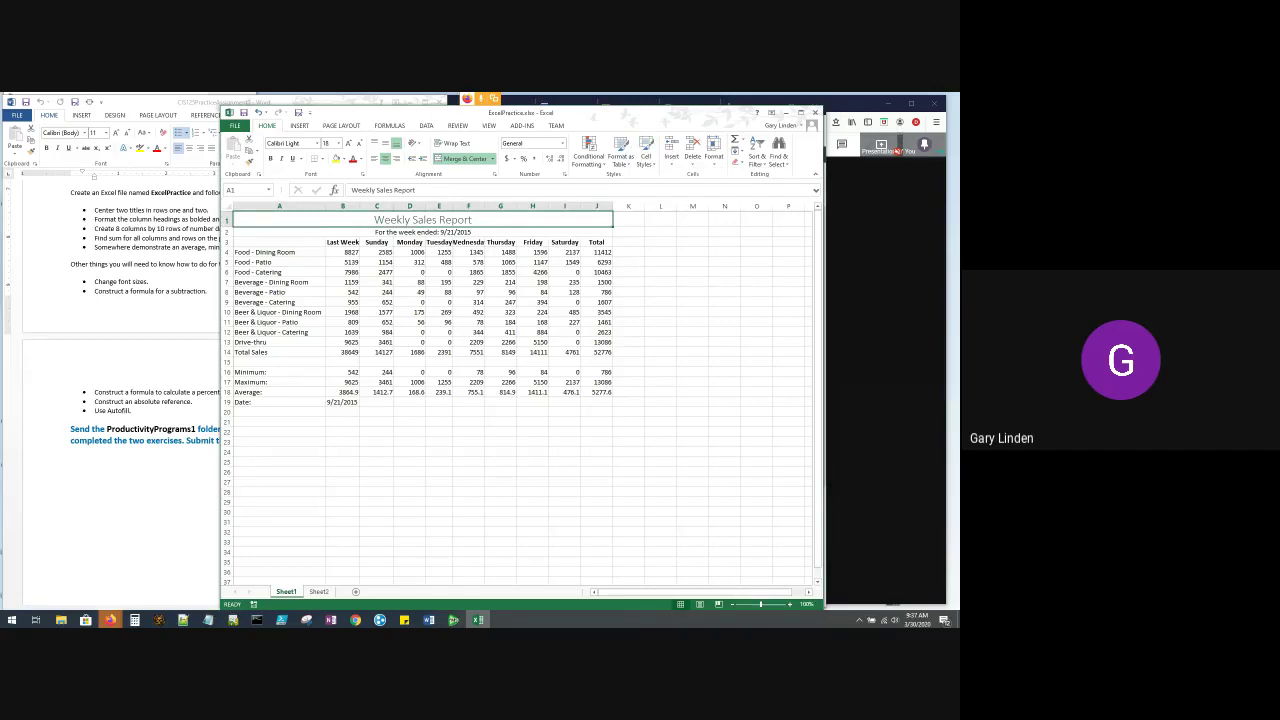
pyautogui.click(422, 232)
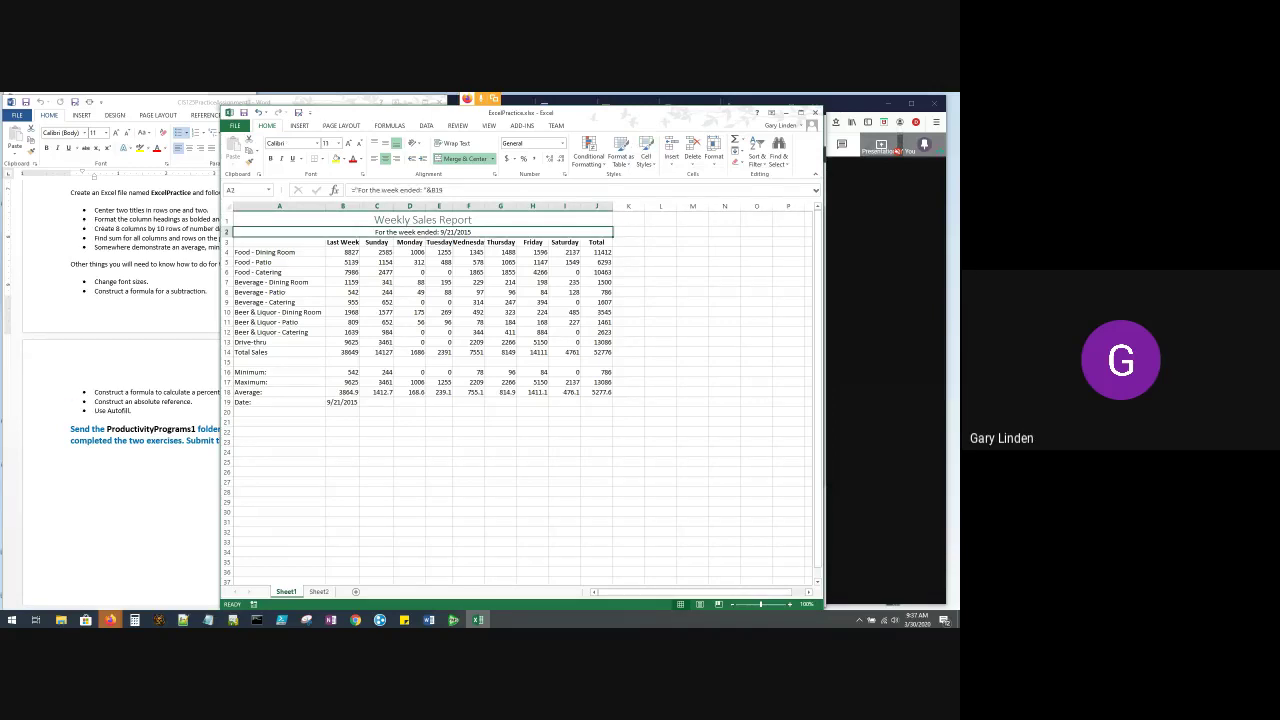
pyautogui.click(645, 152)
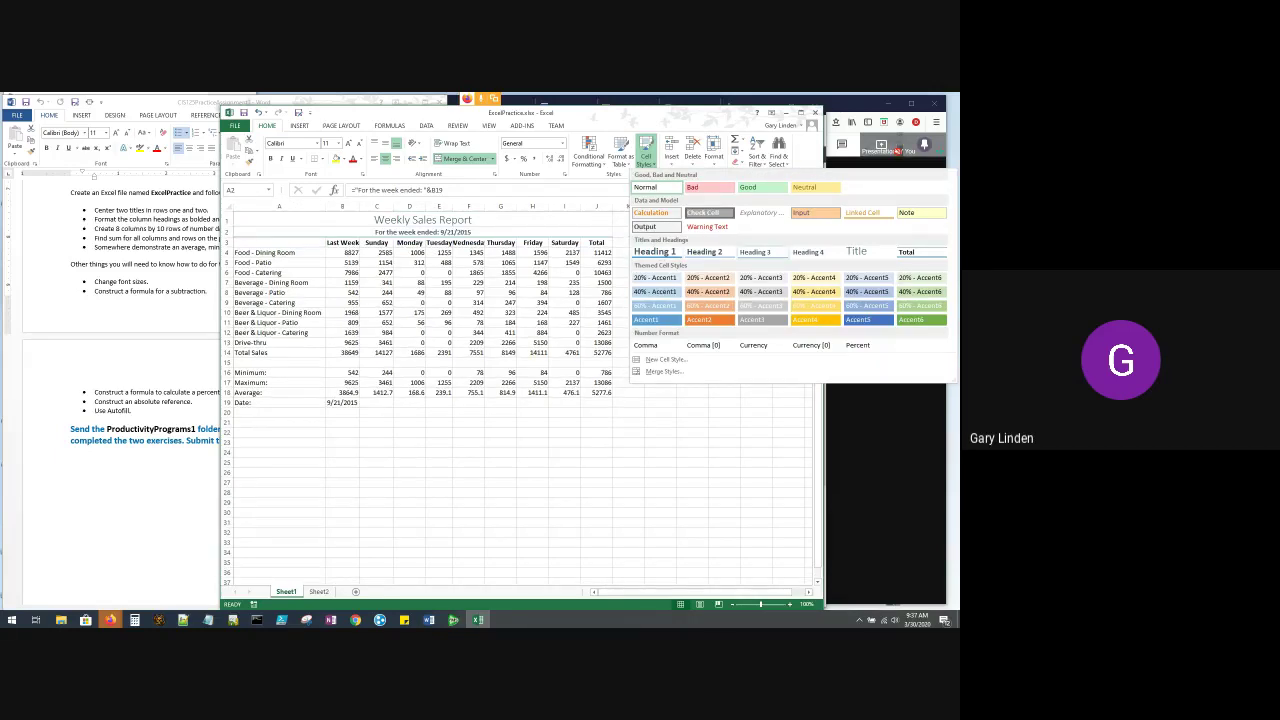
pyautogui.click(761, 252)
pyautogui.click(724, 262)
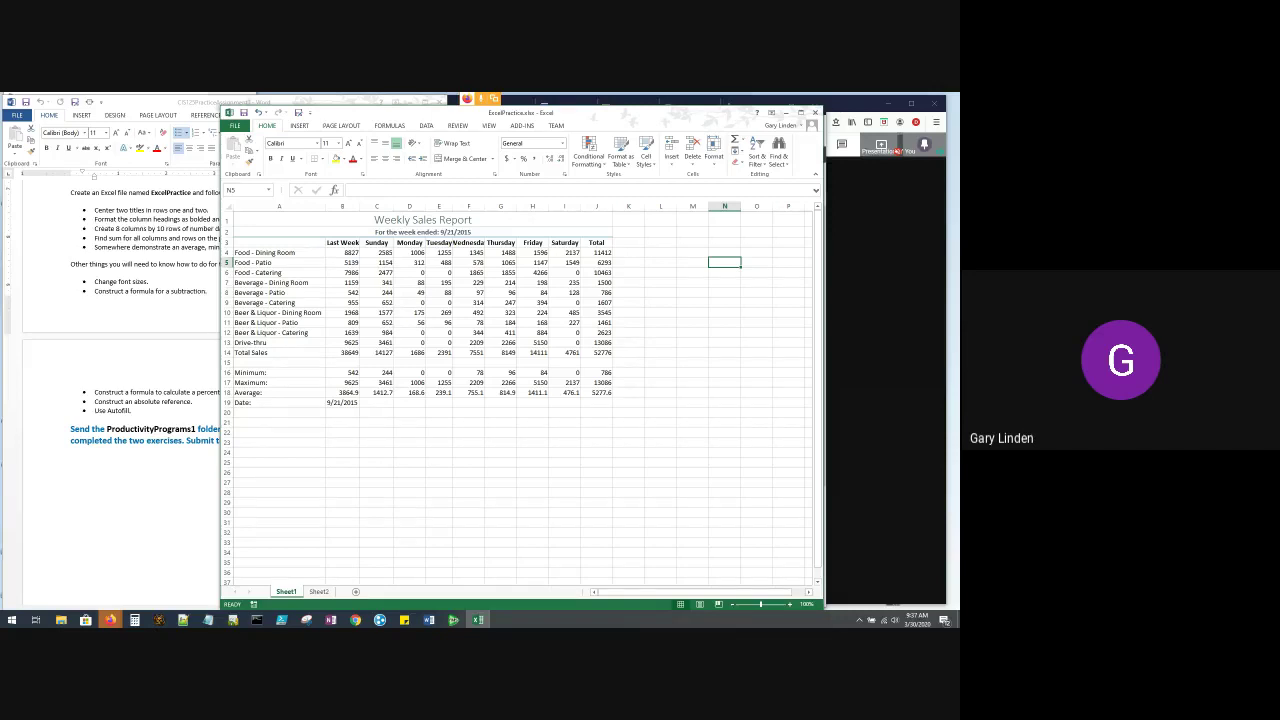
# Switch to the Word assignment to point out the subtraction formula instruction, and return to the workbook
pyautogui.click(124, 291)
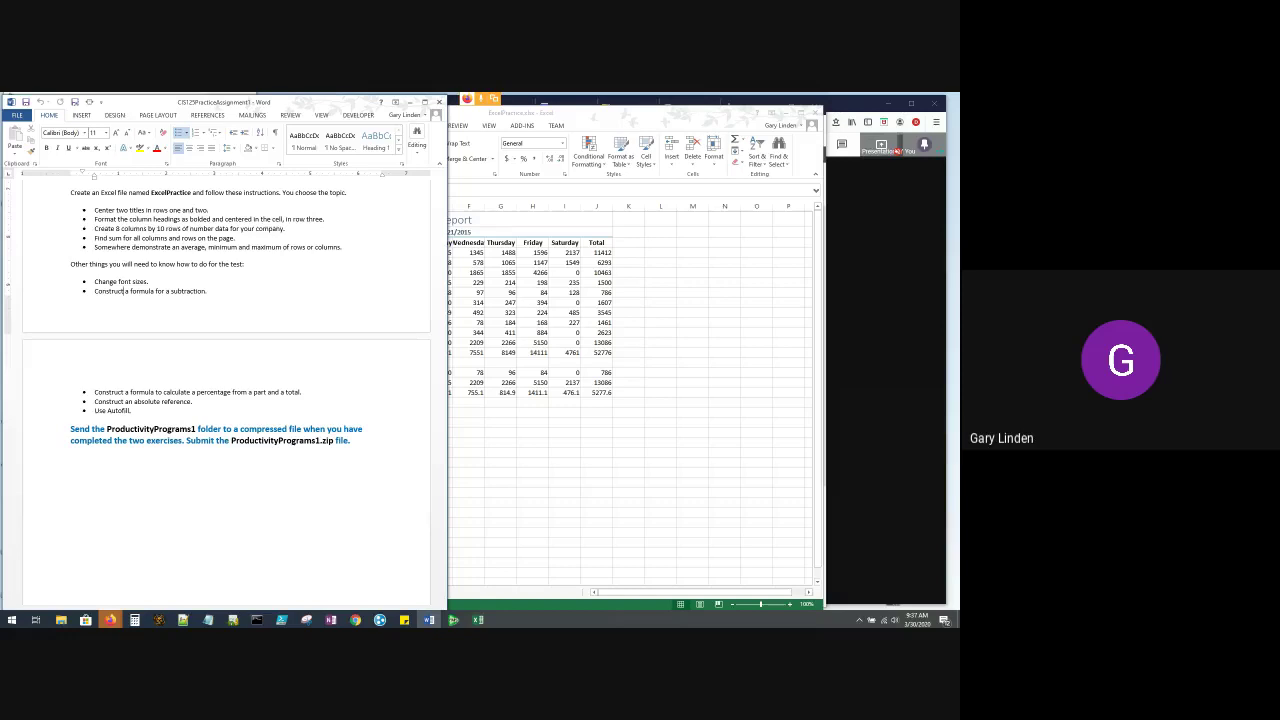
pyautogui.hotkey('alt', 'Tab')
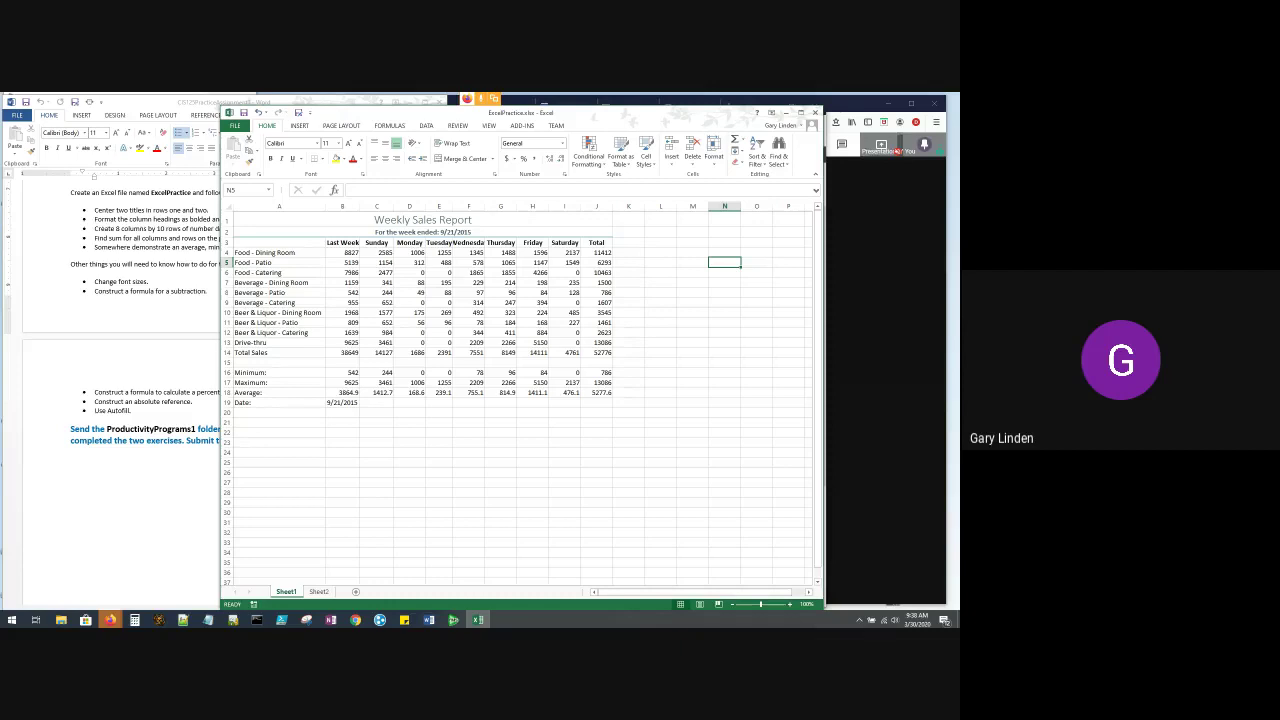
# Add an Increase column heading in K3 and select row 3 to show its shared heading formatting
pyautogui.click(629, 243)
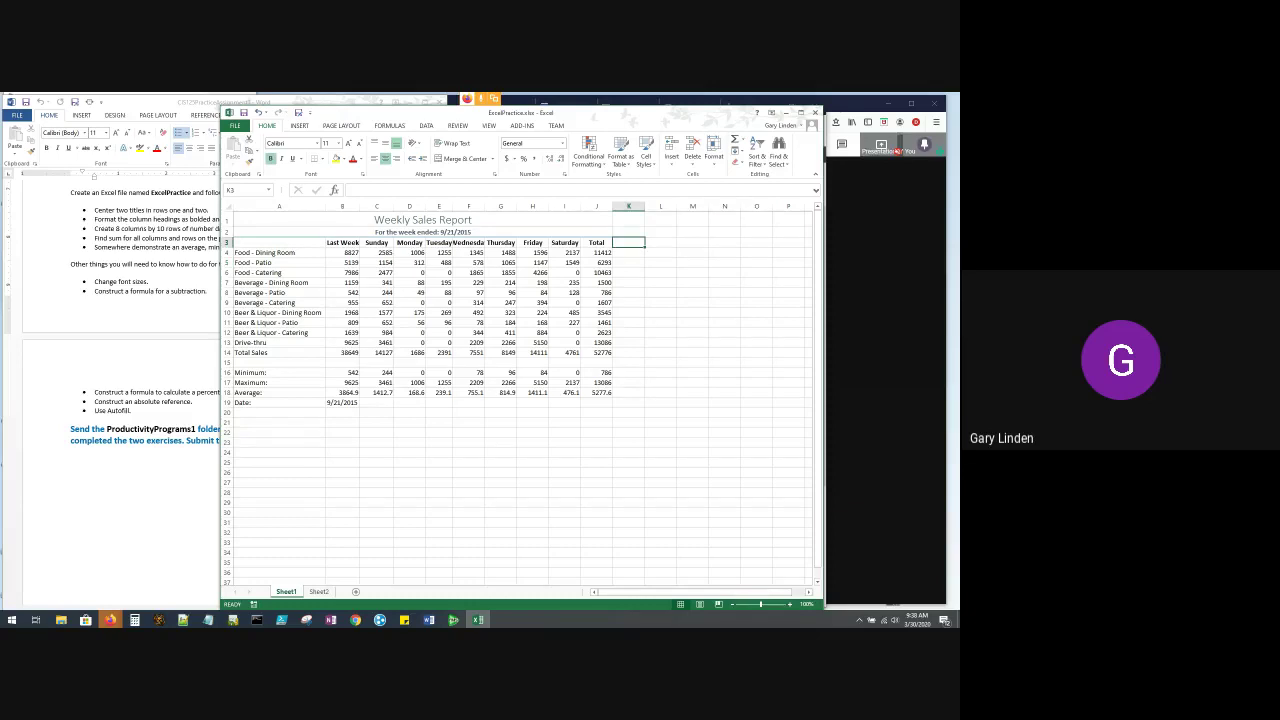
pyautogui.write('I')
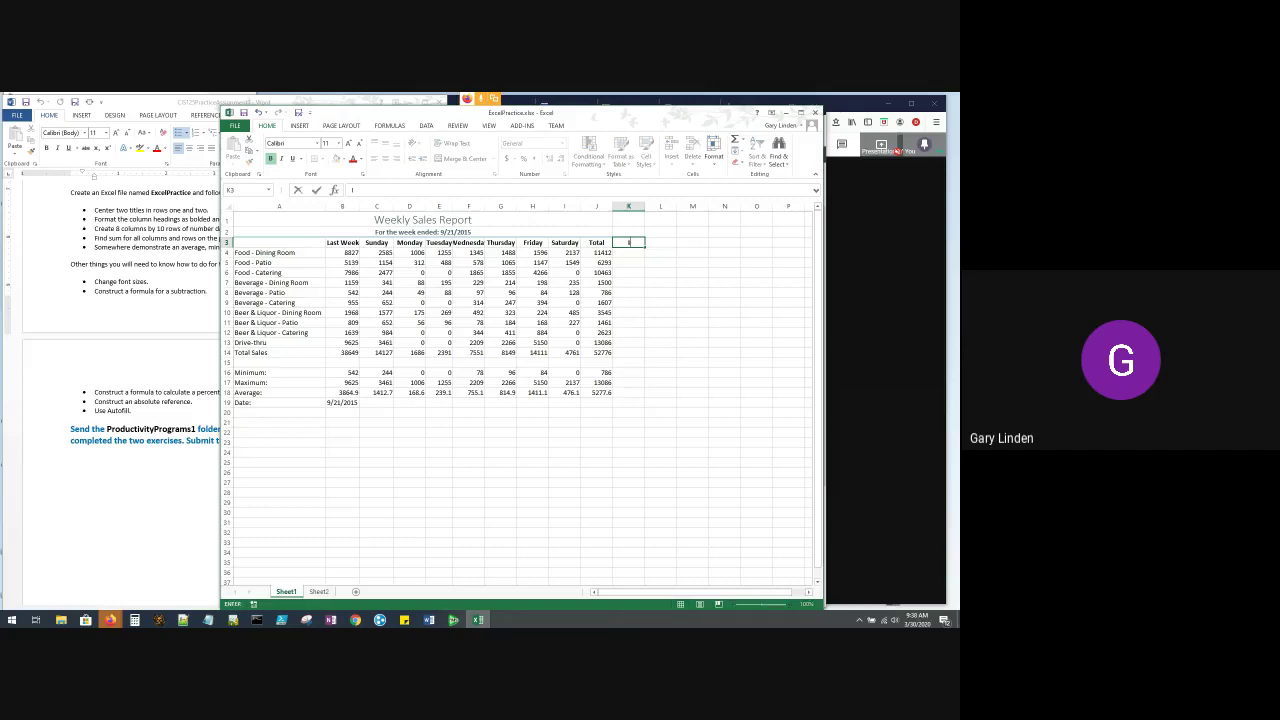
pyautogui.write('ncrease')
pyautogui.press('Return')
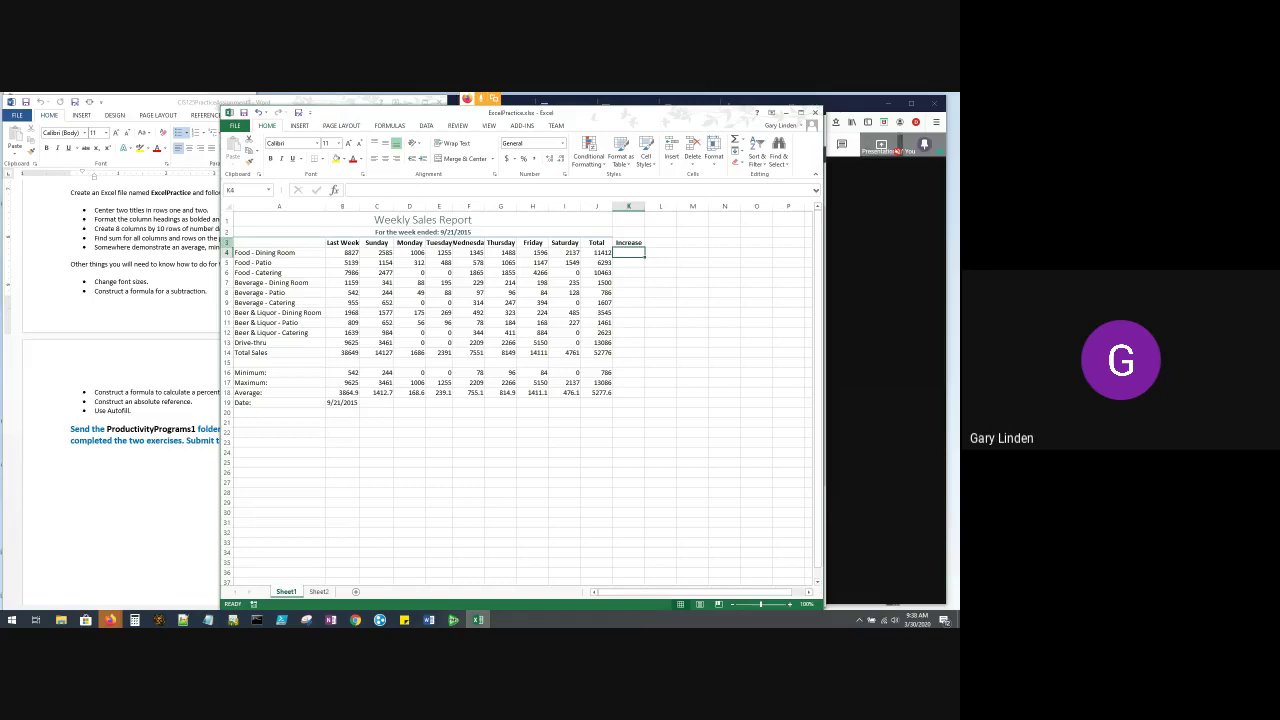
pyautogui.click(226, 242)
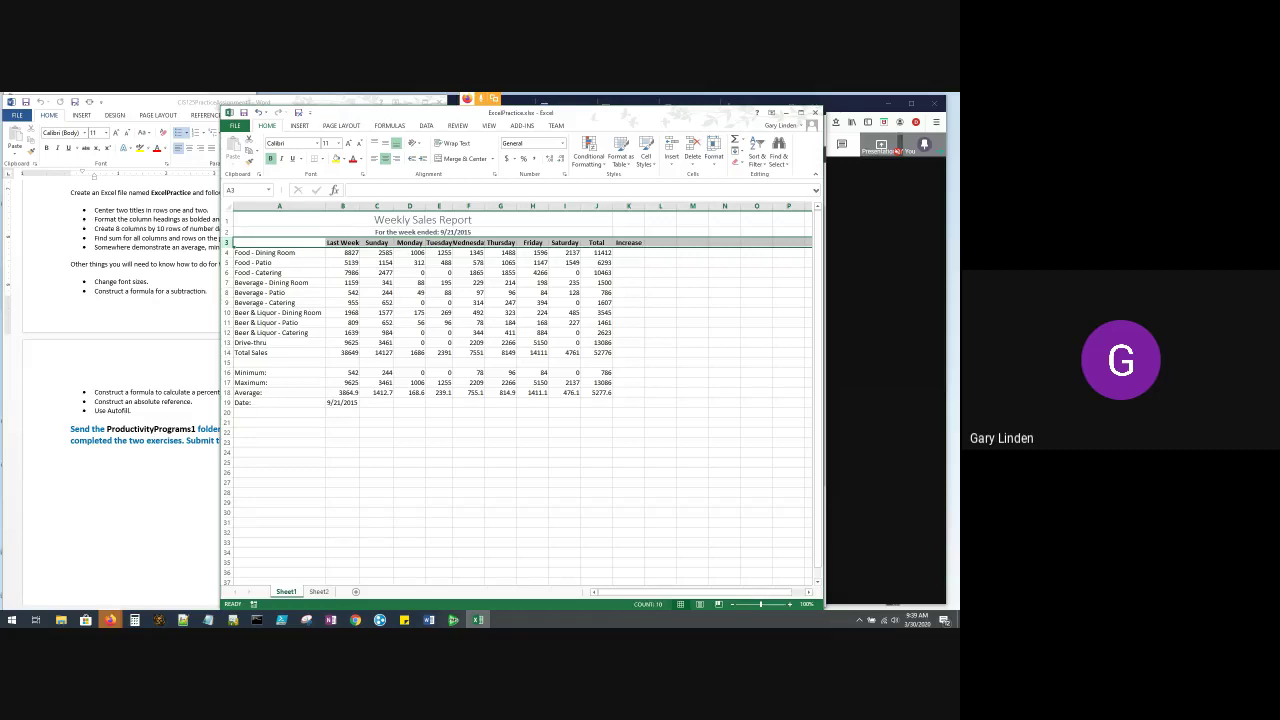
# Calculate the increase in K4 with the formula =J4-B4 and fill it down through the Total Sales row, K14
pyautogui.click(628, 252)
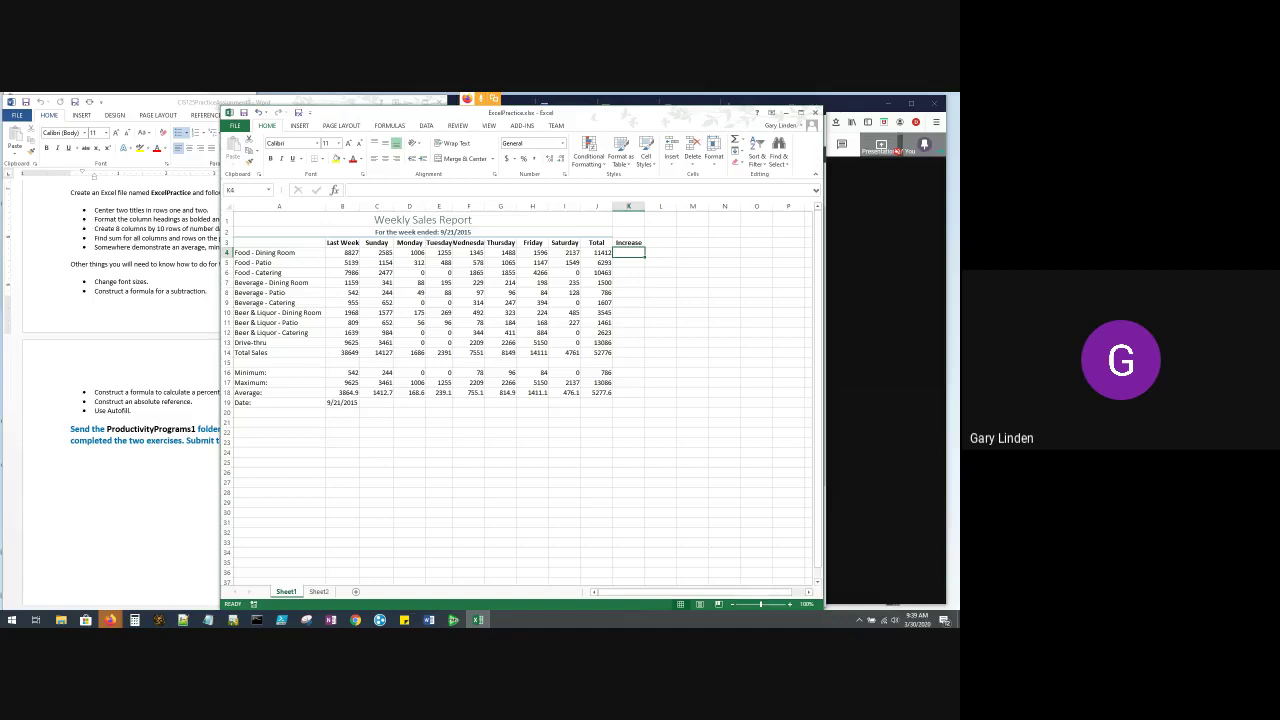
pyautogui.write('=')
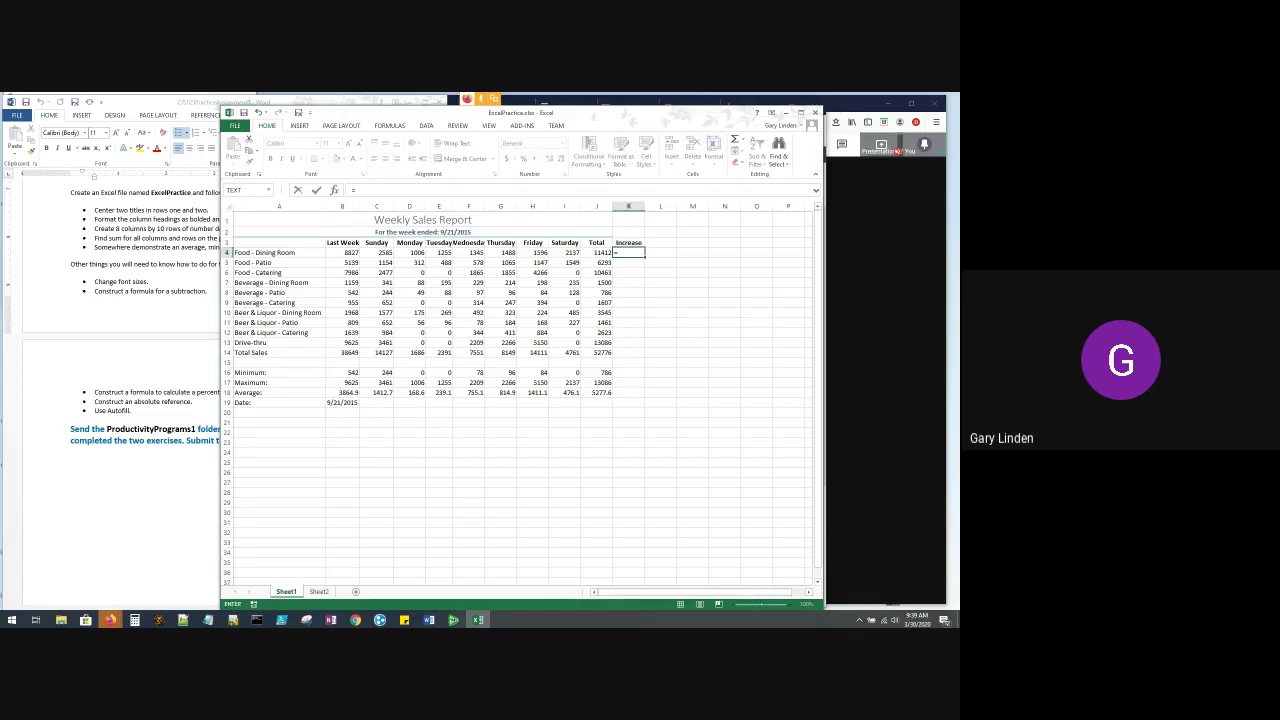
pyautogui.click(597, 252)
pyautogui.write('-')
pyautogui.click(342, 252)
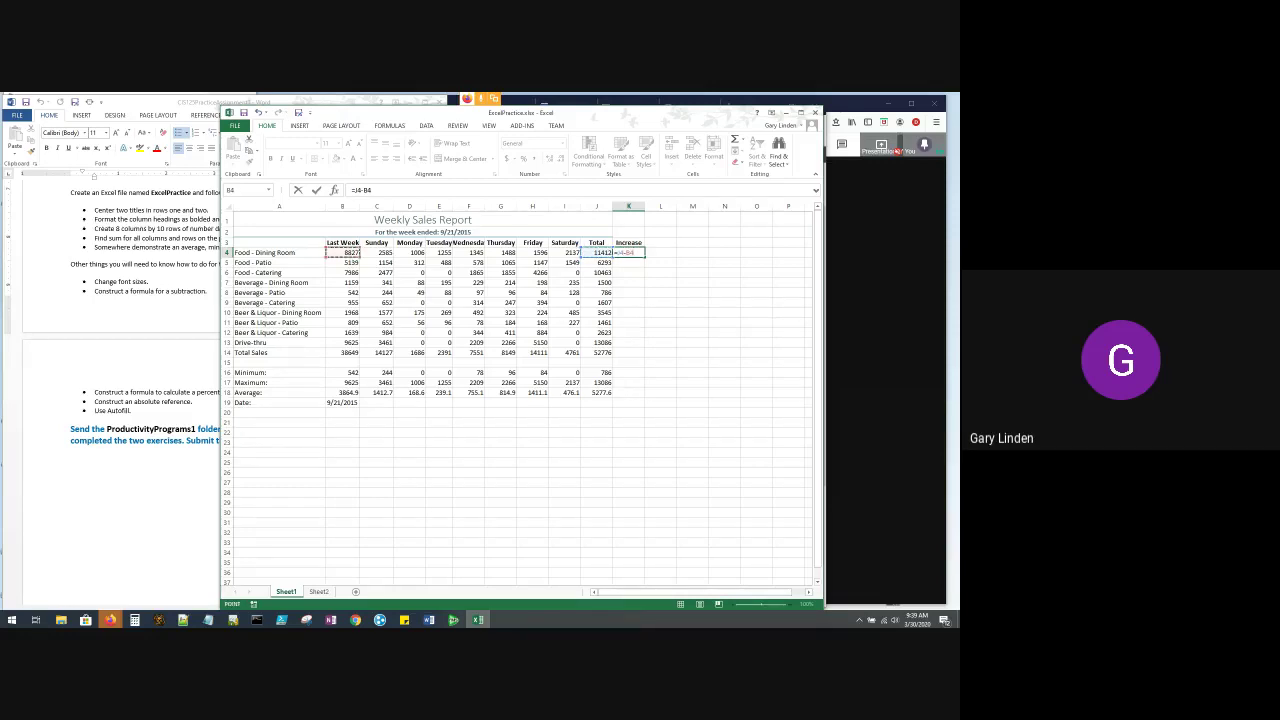
pyautogui.press('Return')
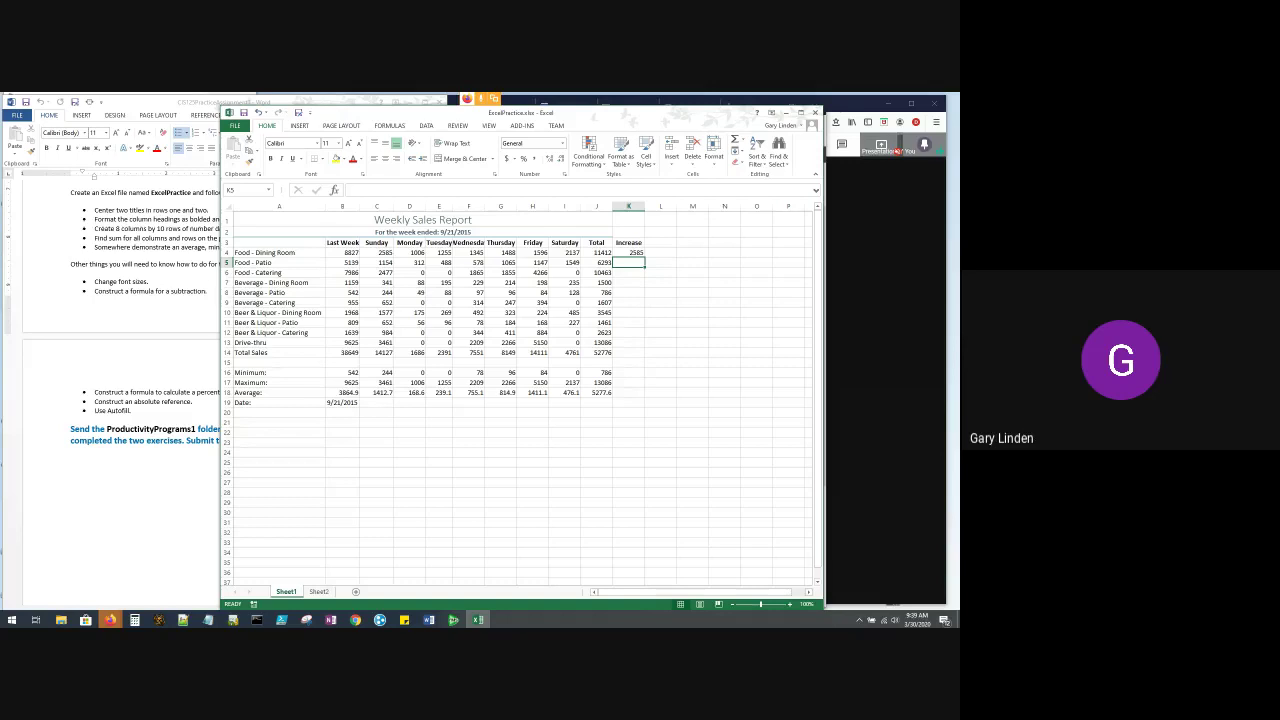
pyautogui.click(628, 252)
pyautogui.moveTo(645, 256); pyautogui.dragTo(645, 357)
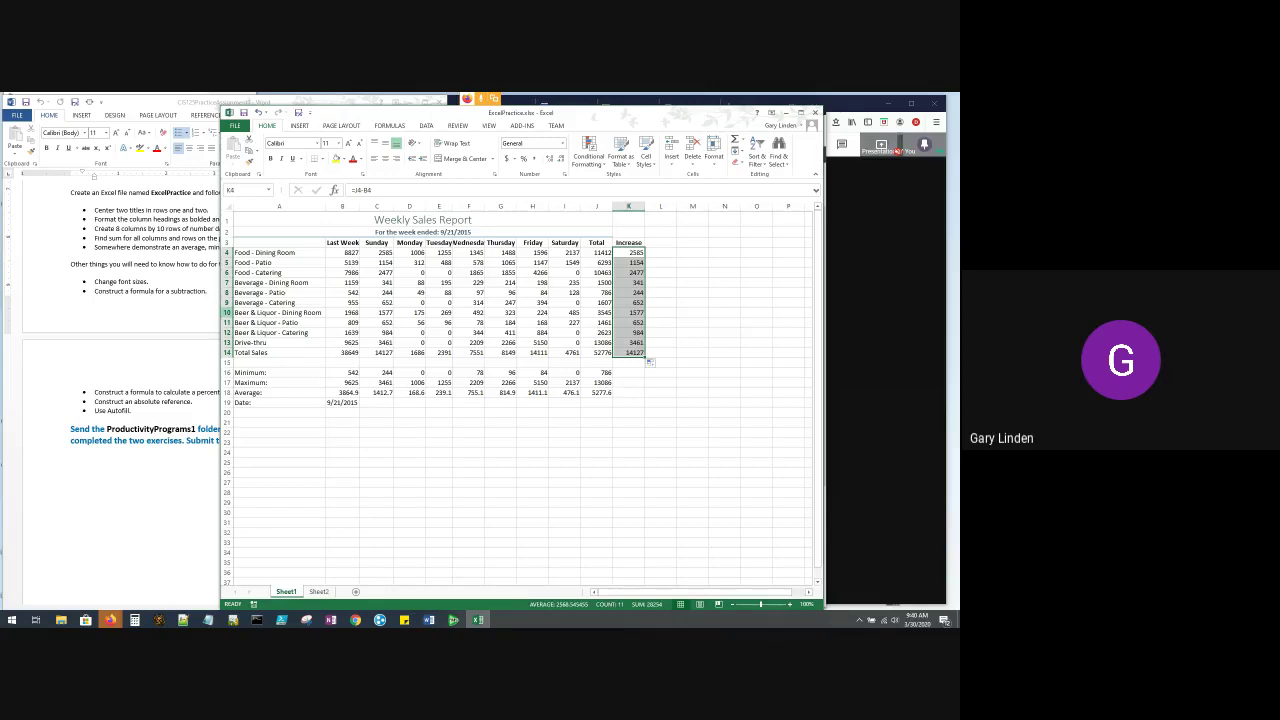
# Switch between the Word assignment and the workbook to go over the subtraction and percentage formula instructions
pyautogui.click(200, 312)
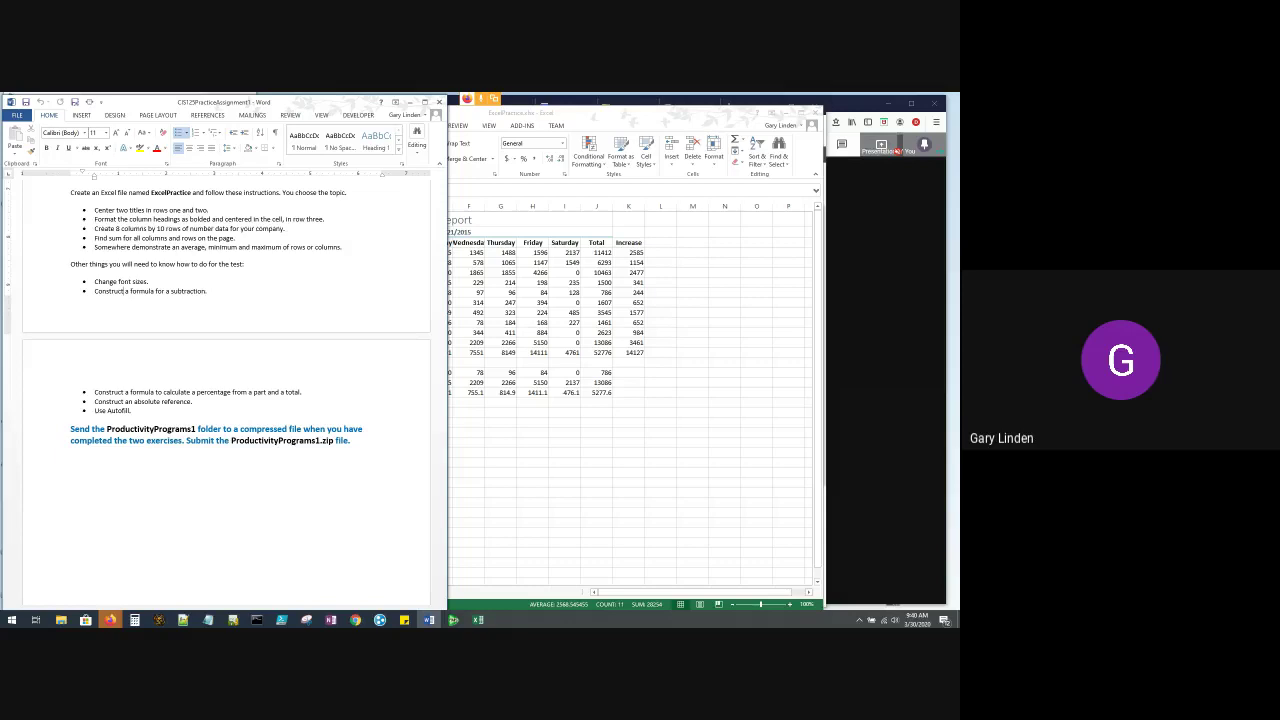
pyautogui.hotkey('alt', 'Tab')
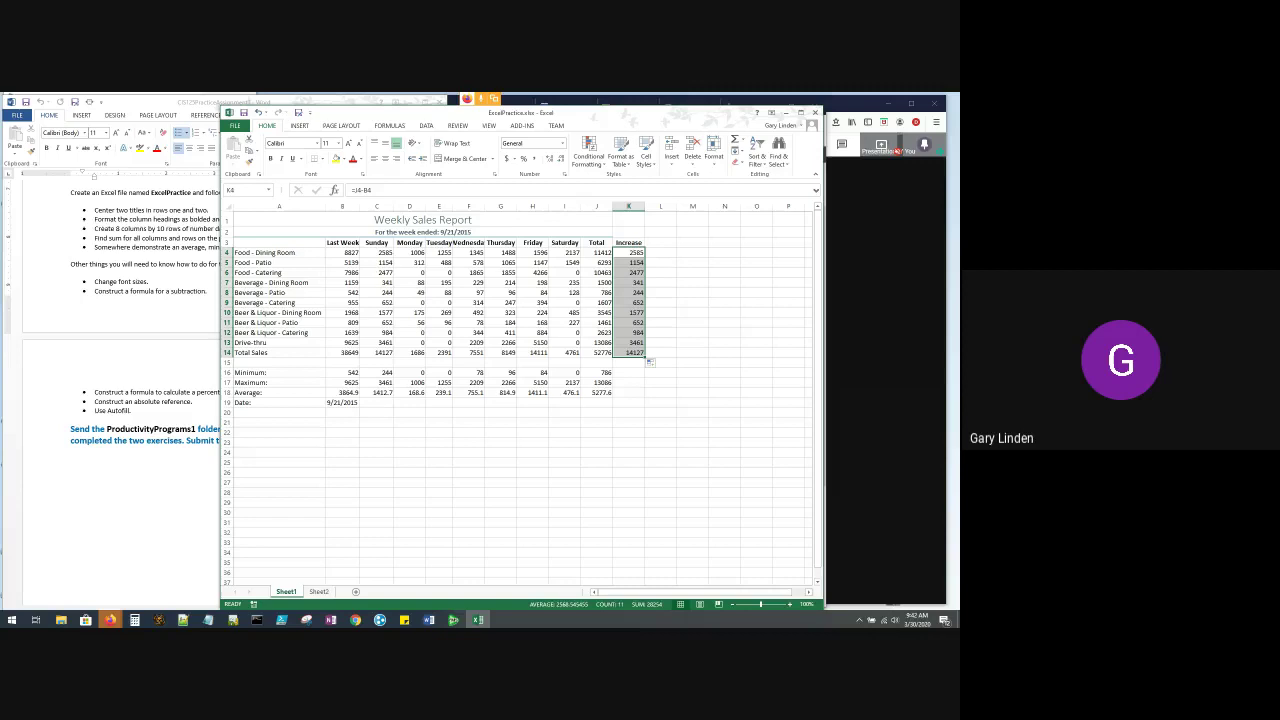
pyautogui.hotkey('alt', 'Tab')
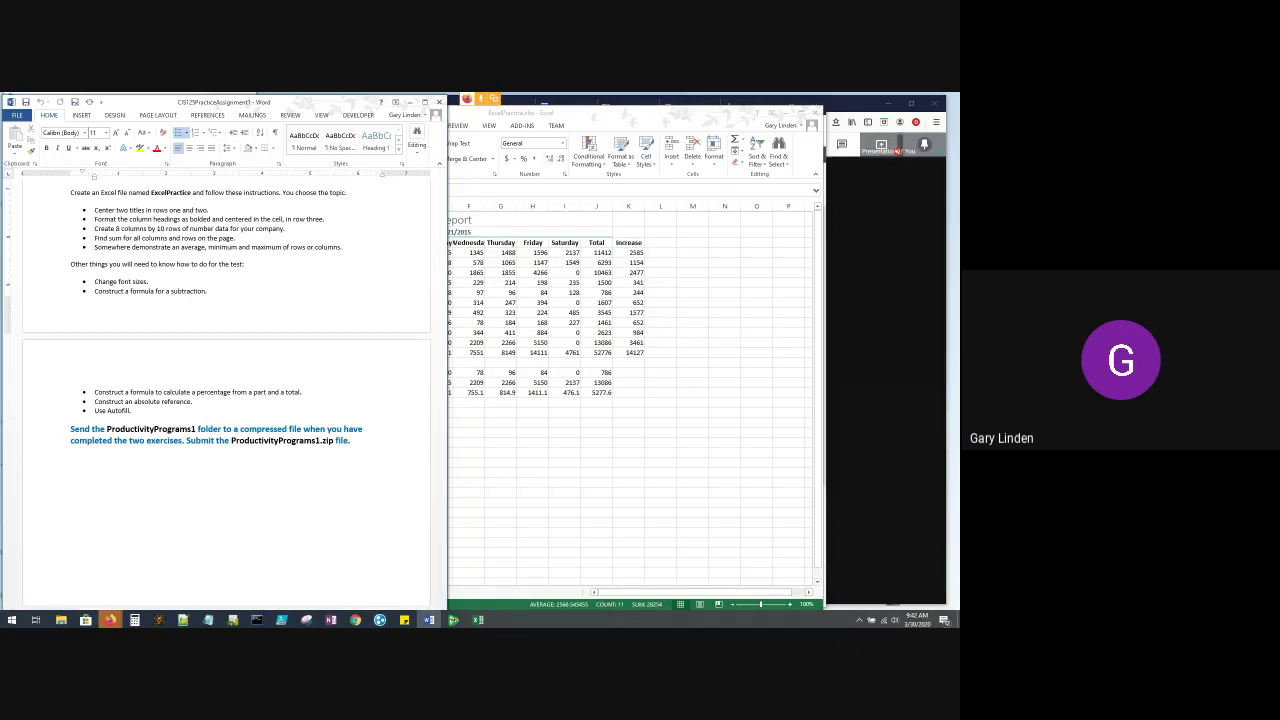
# Return to the Excel workbook and add a Percent column heading in L3
pyautogui.click(660, 243)
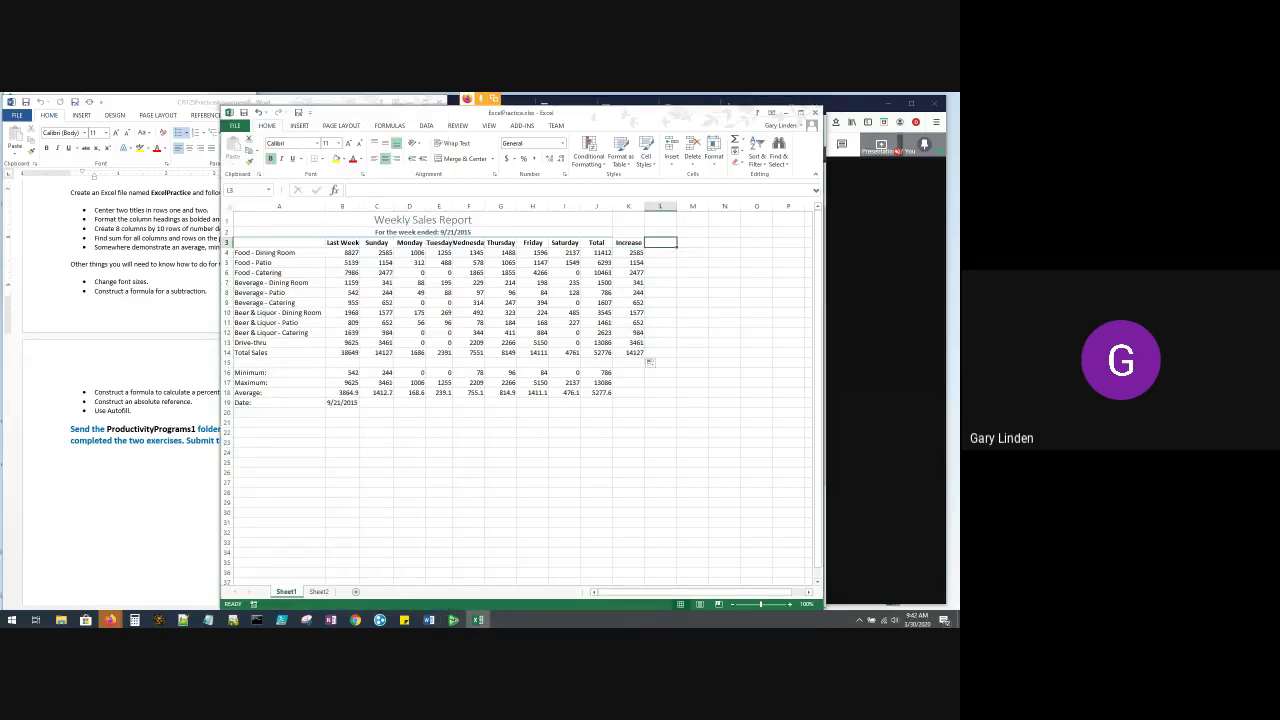
pyautogui.write('Per')
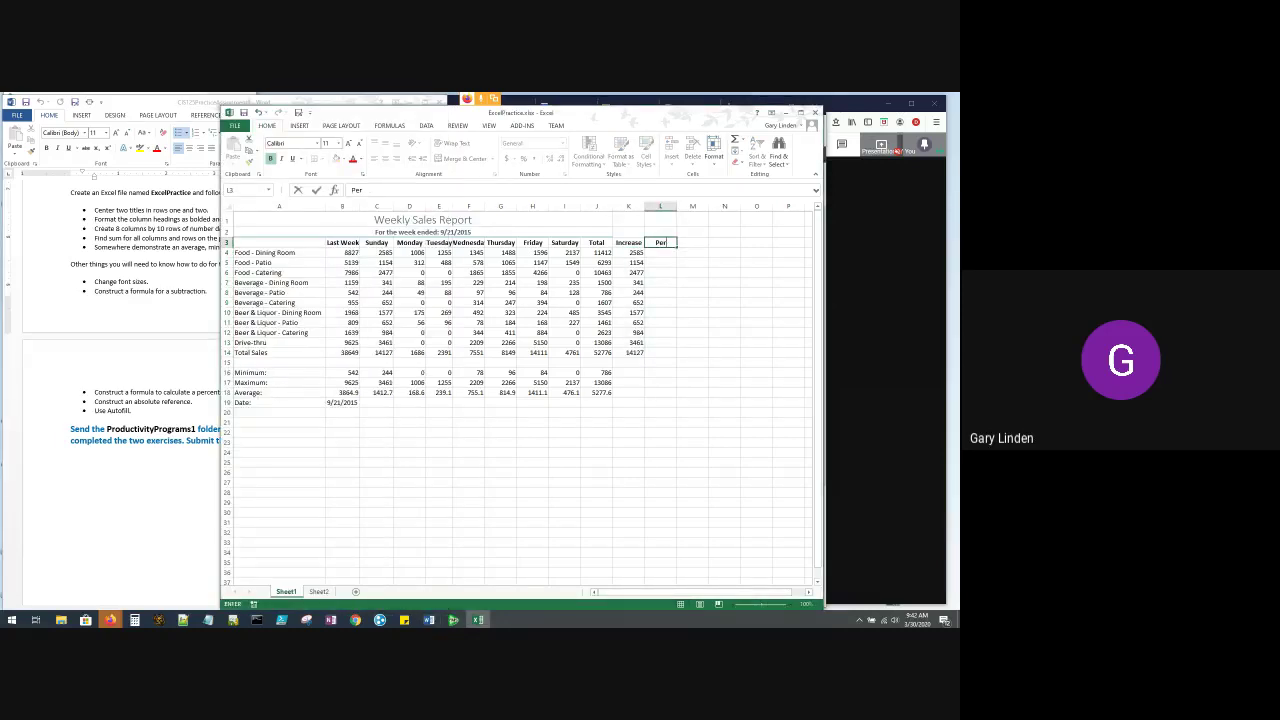
pyautogui.write('cent')
pyautogui.press('Return')
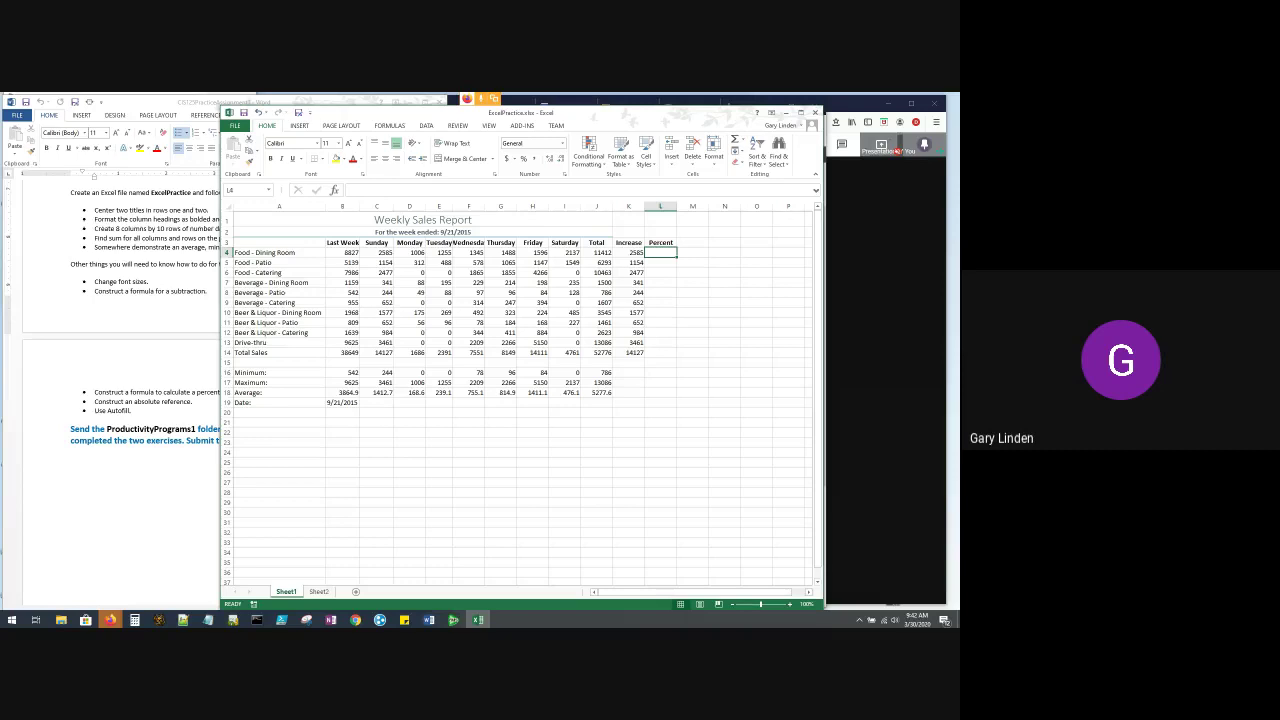
# Enter the formula =J4/J14 in L4 to calculate Food - Dining Room's share of total sales
pyautogui.click(597, 252)
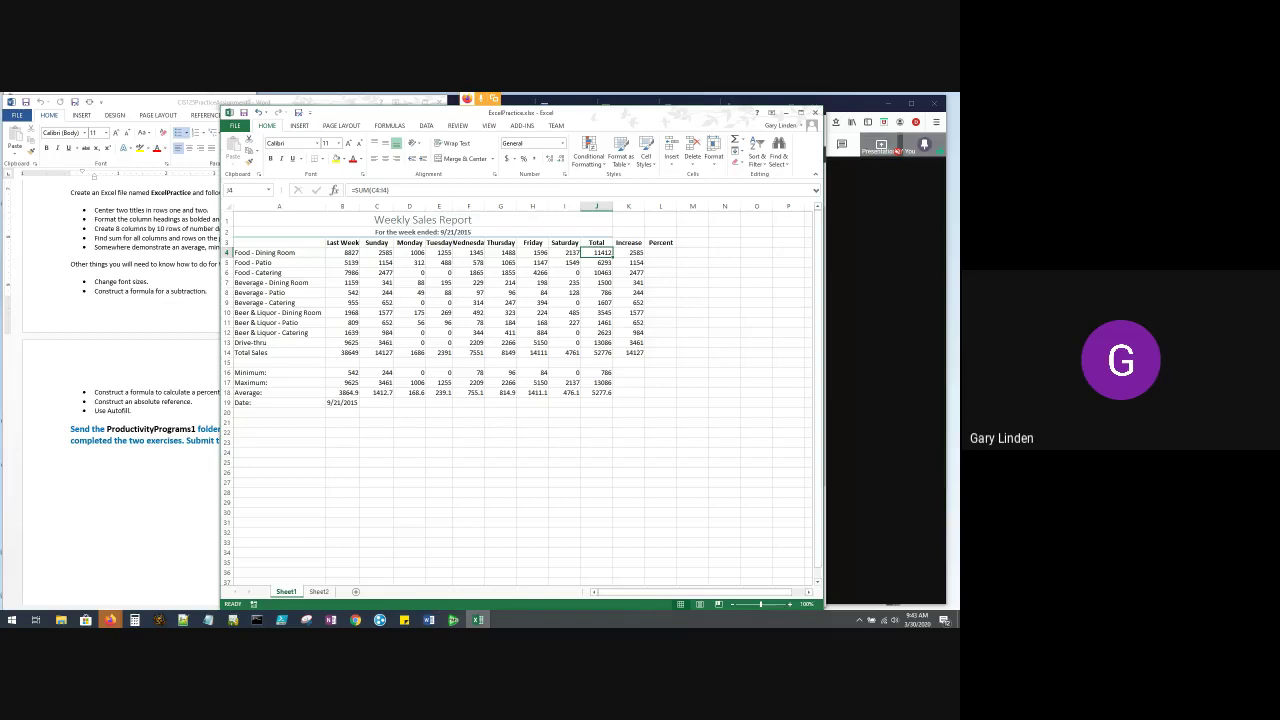
pyautogui.click(660, 252)
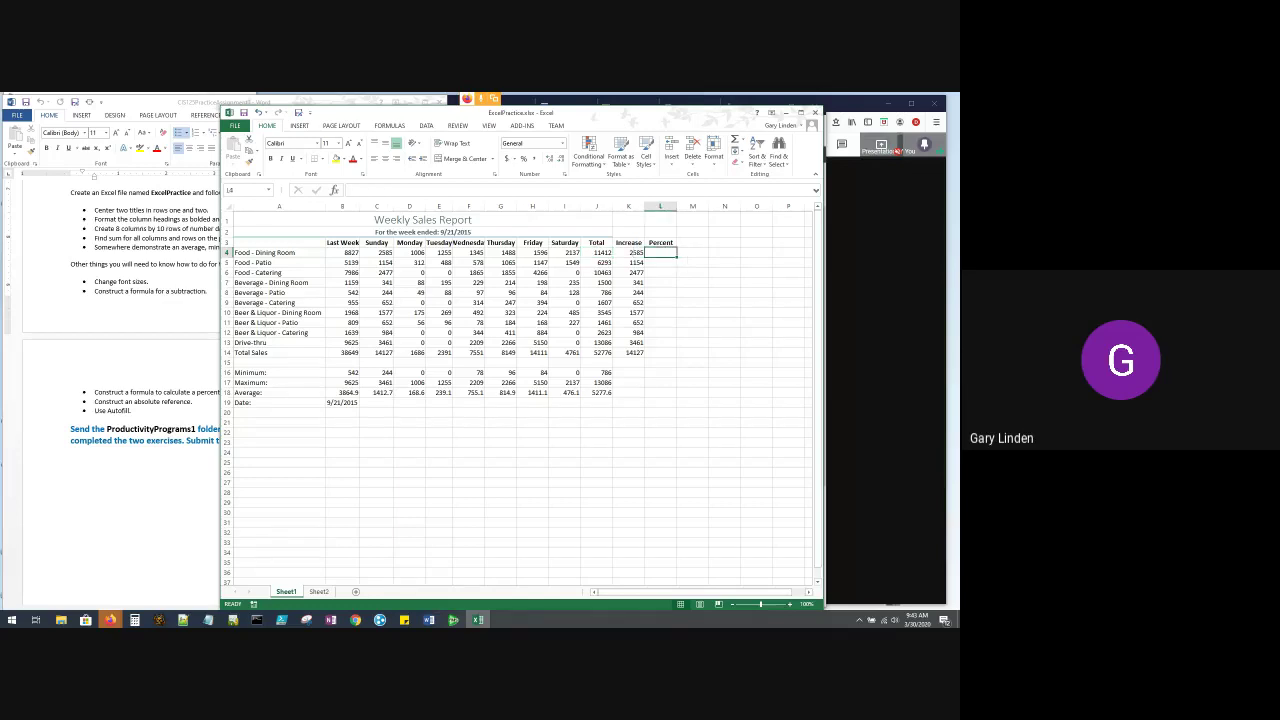
pyautogui.write('=')
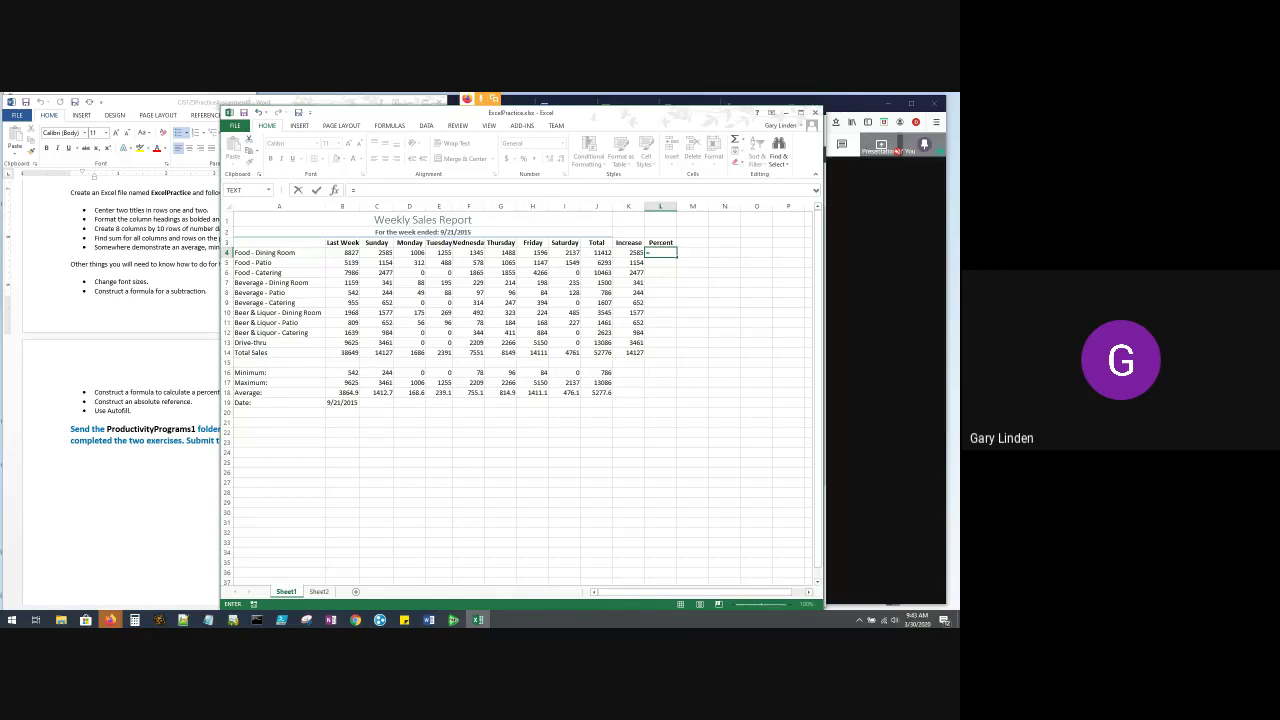
pyautogui.click(597, 253)
pyautogui.write('/')
pyautogui.click(597, 353)
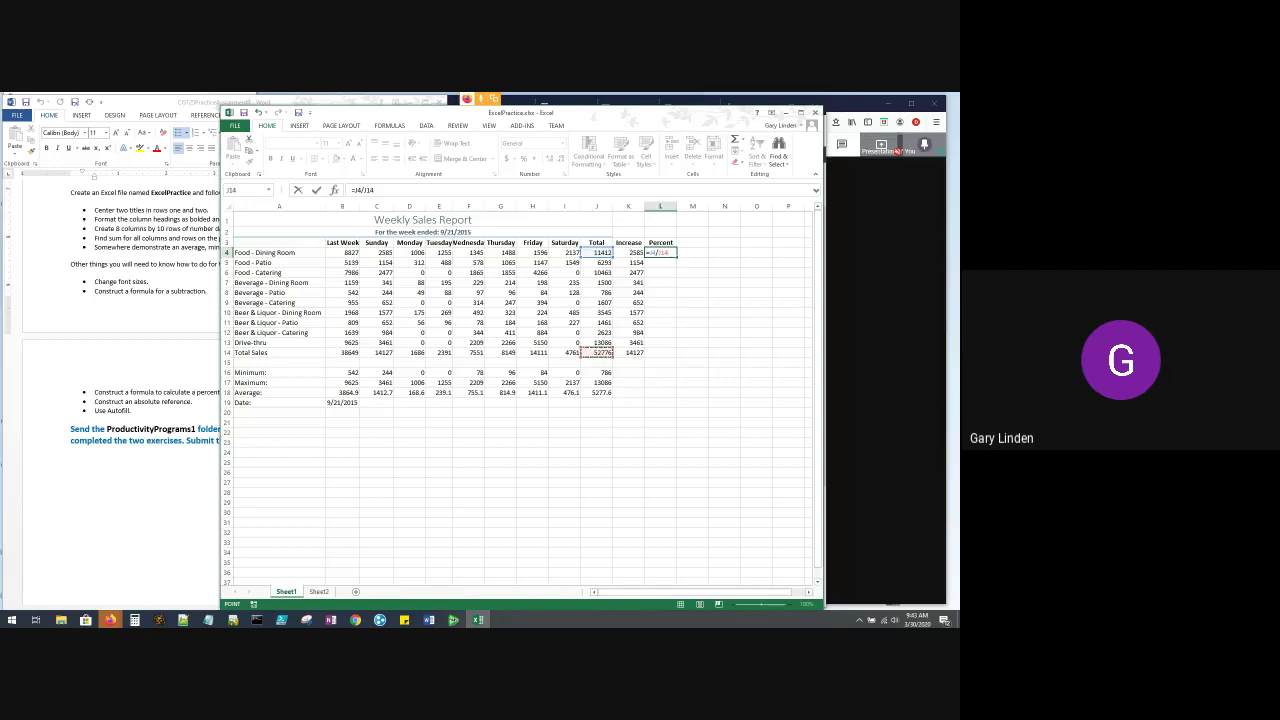
pyautogui.press('Return')
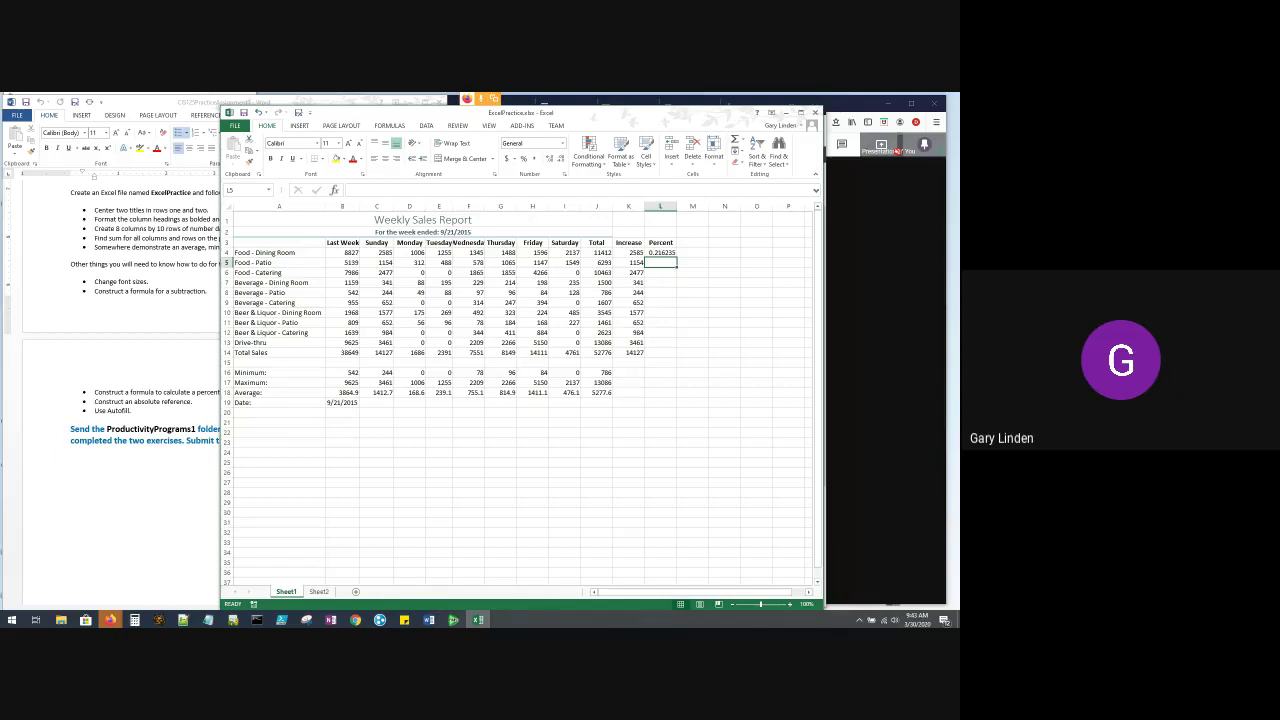
# Format L4 as a percentage with one decimal place and fill its formula down through L14
pyautogui.click(660, 253)
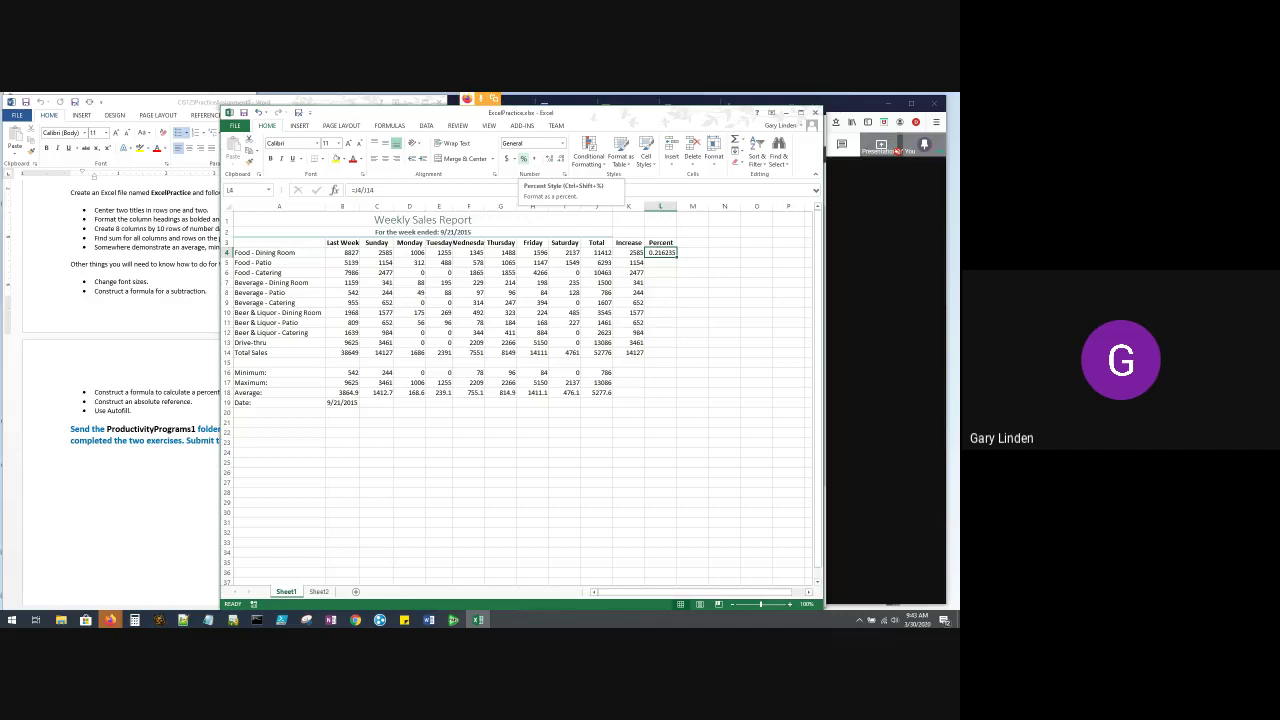
pyautogui.click(523, 159)
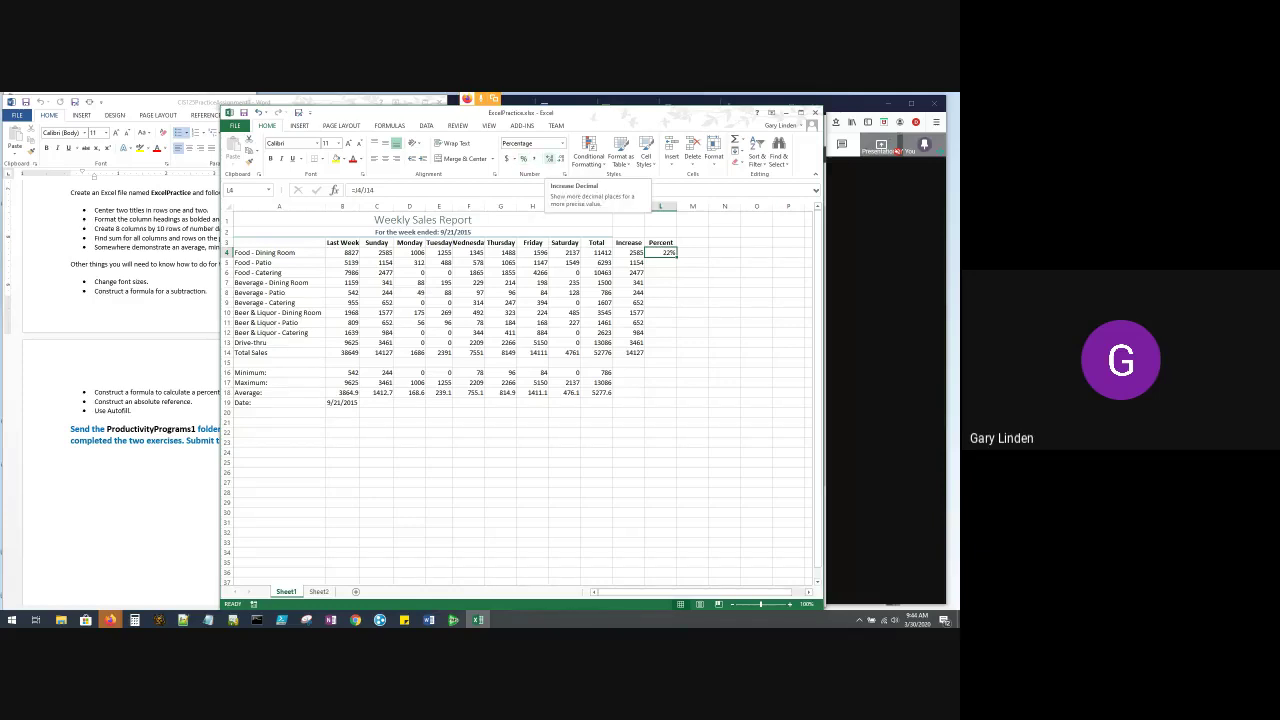
pyautogui.click(548, 159)
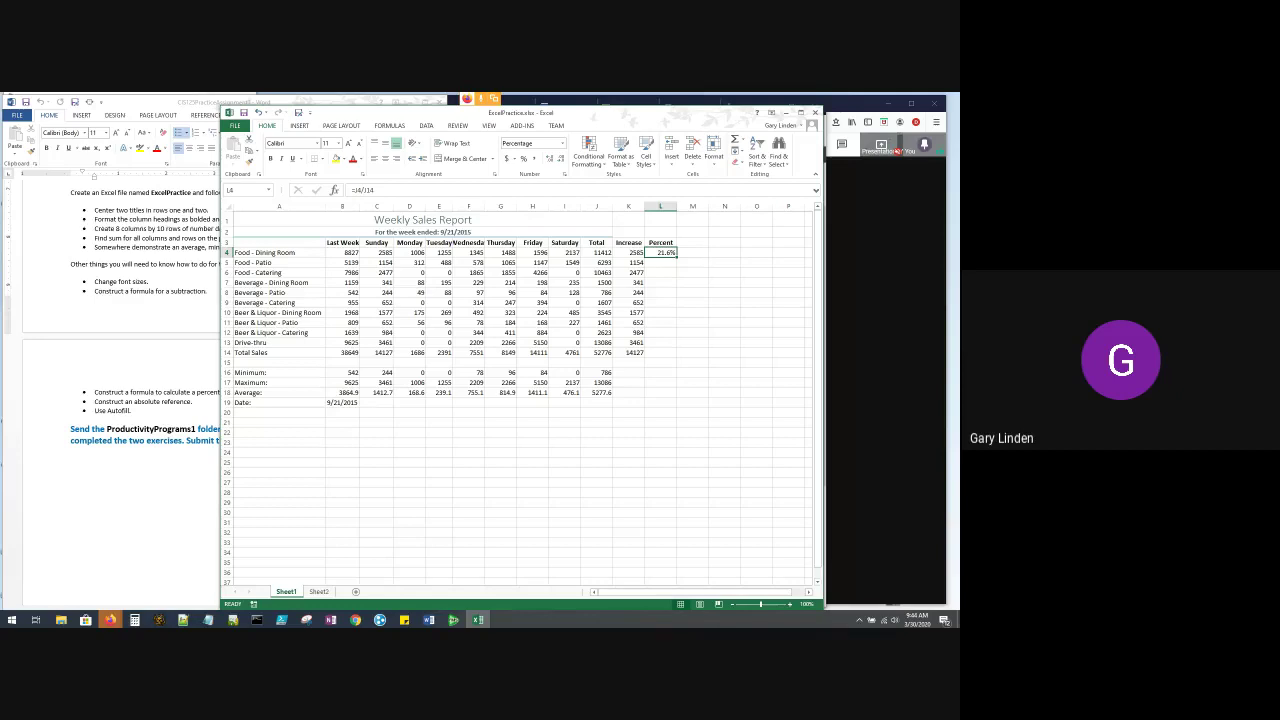
pyautogui.moveTo(676, 257); pyautogui.dragTo(670, 355)
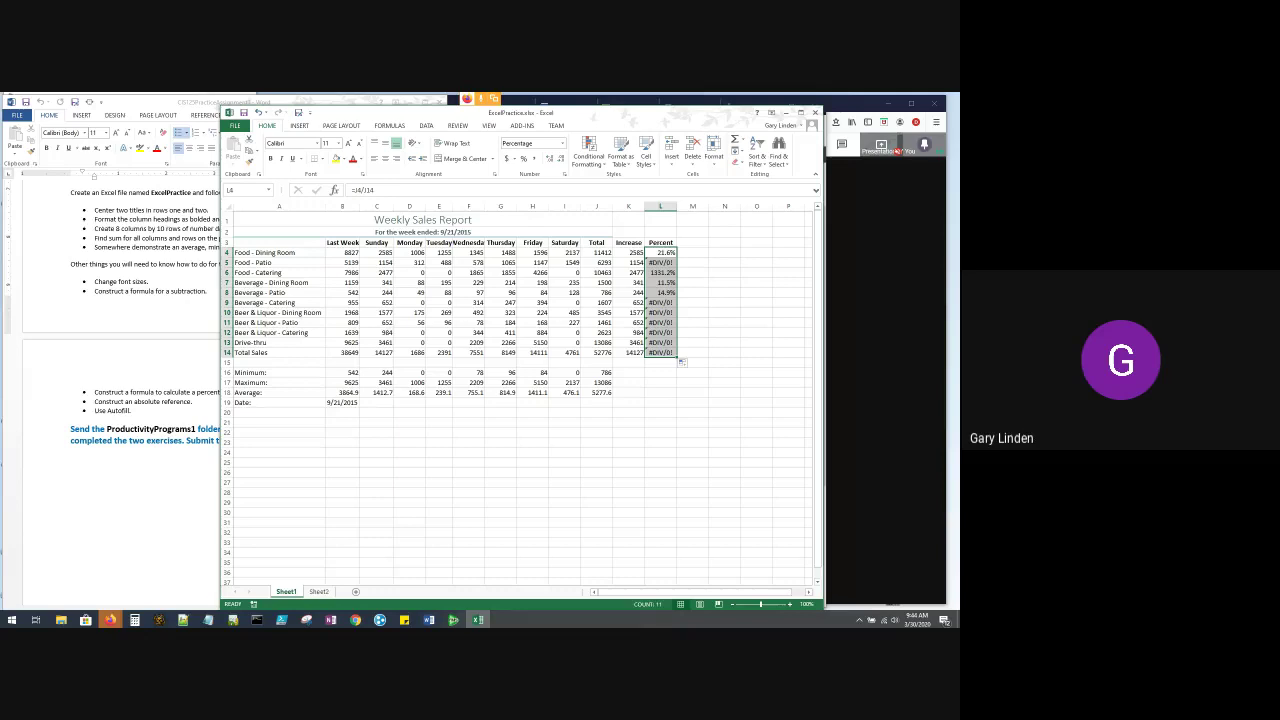
# Check the copied formula in L5 against the Increase formulas, going cell by cell down column K from K5
pyautogui.click(660, 263)
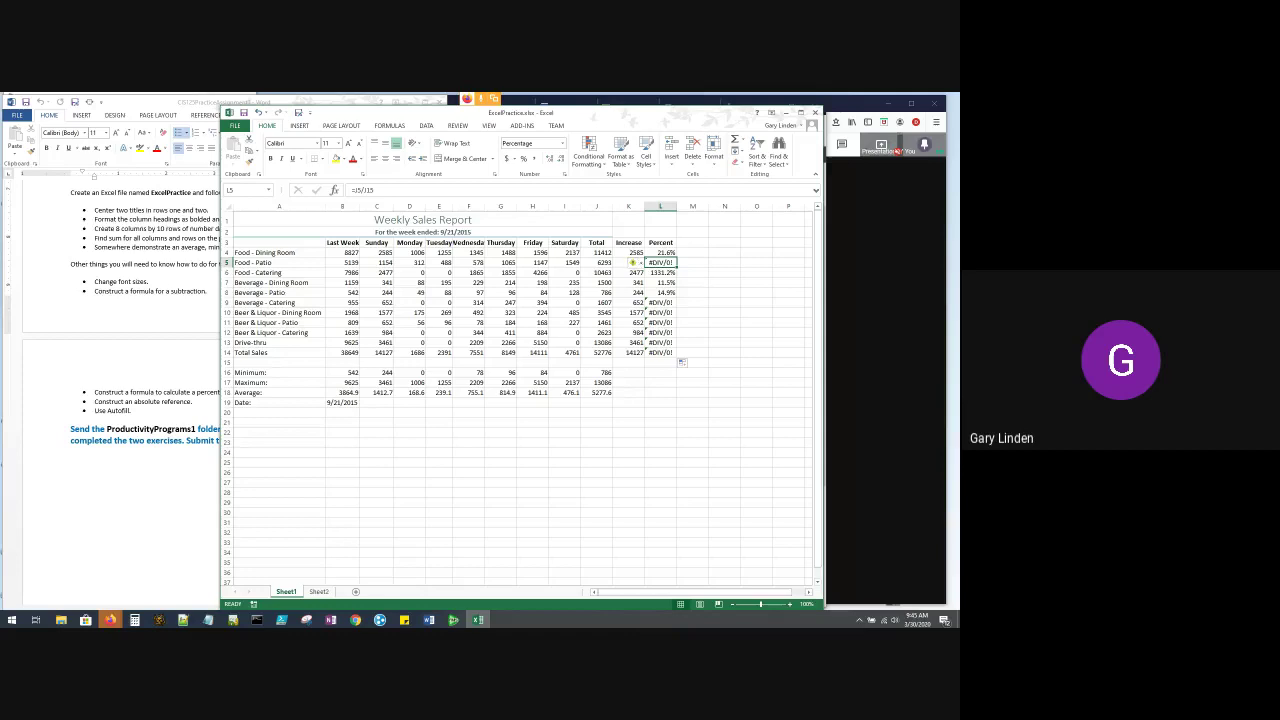
pyautogui.click(630, 262)
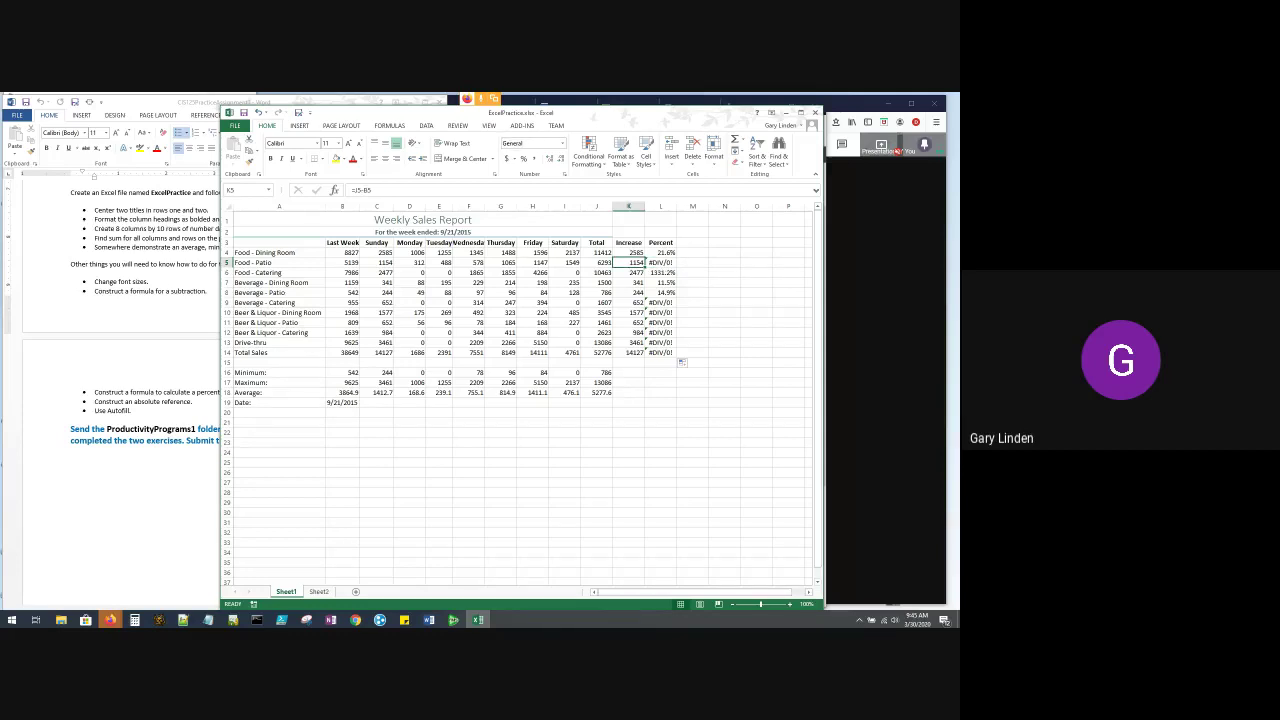
pyautogui.press('Down')
pyautogui.press('Down')
pyautogui.press('Down')
pyautogui.press('Down')
pyautogui.press('Down')
pyautogui.press('Down')
pyautogui.press('Down')
pyautogui.press('Down')
pyautogui.press('Down')
pyautogui.press('Down')
pyautogui.click(656, 262)
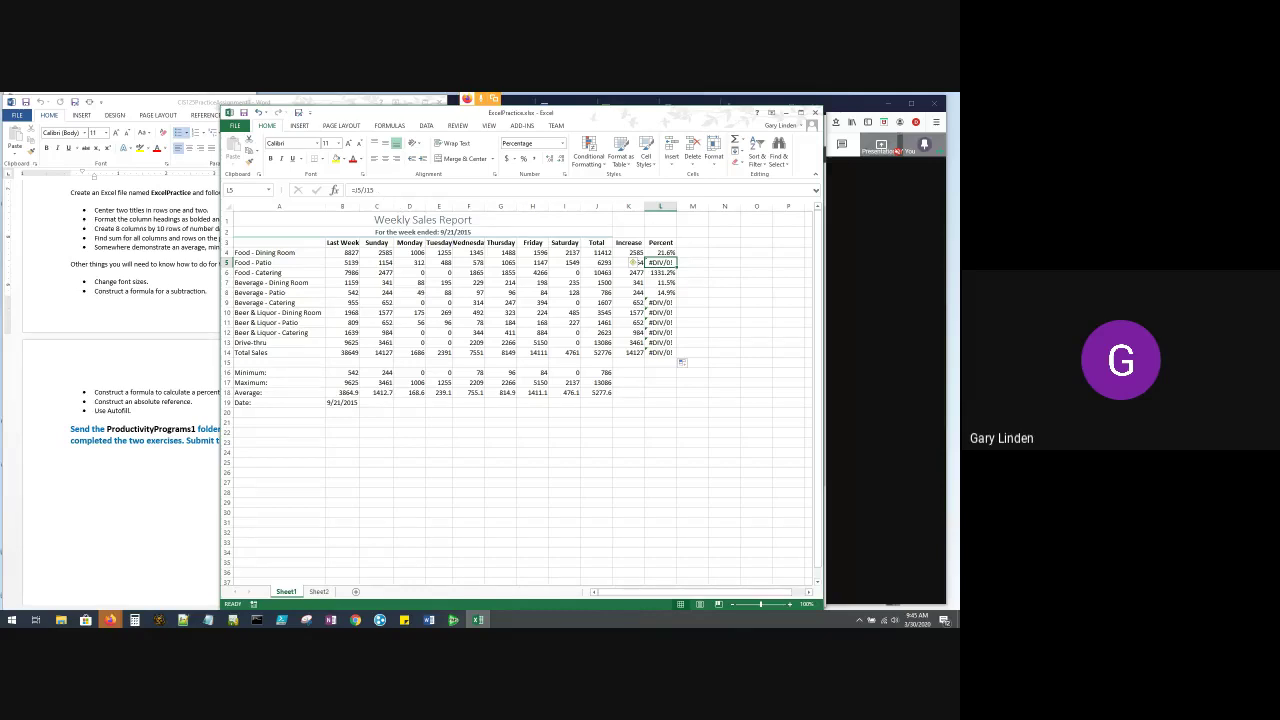
# Examine the copied Percent formulas one by one from L4 down to L9
pyautogui.click(660, 252)
pyautogui.press('Return')
pyautogui.press('Return')
pyautogui.press('Return')
pyautogui.press('Return')
pyautogui.press('Return')
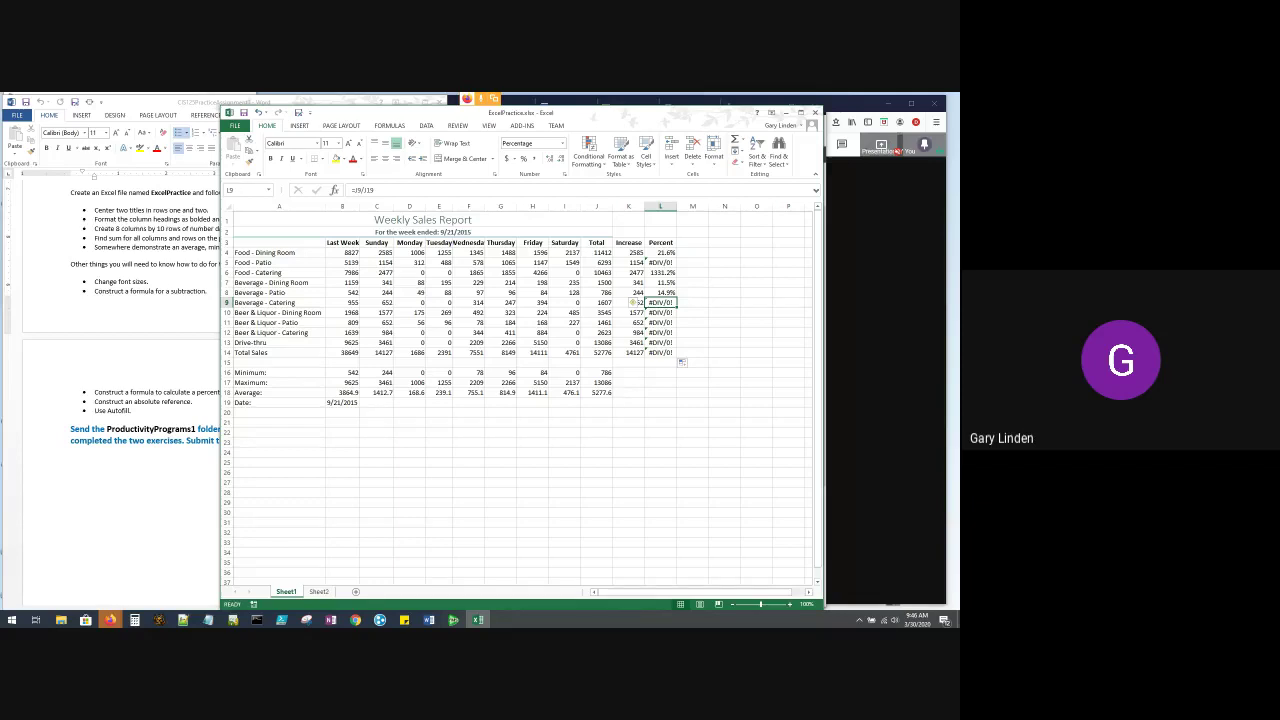
pyautogui.press('F2')
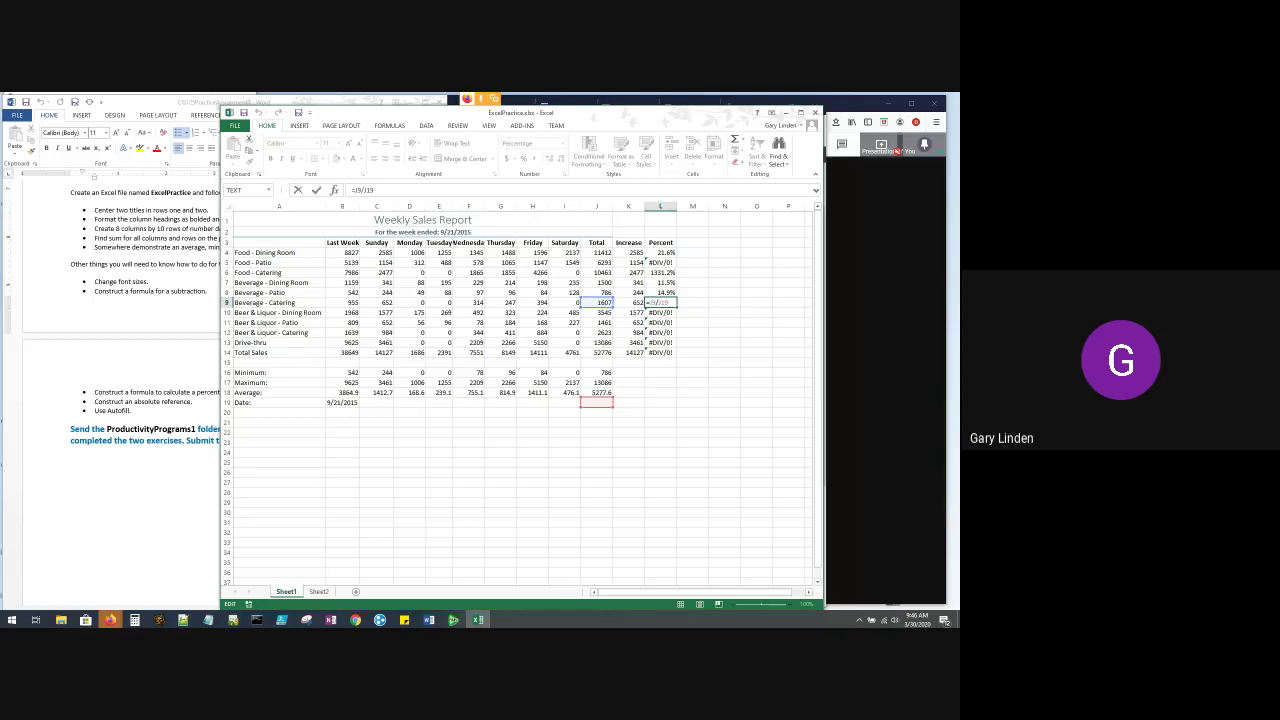
pyautogui.click(597, 302)
pyautogui.click(597, 392)
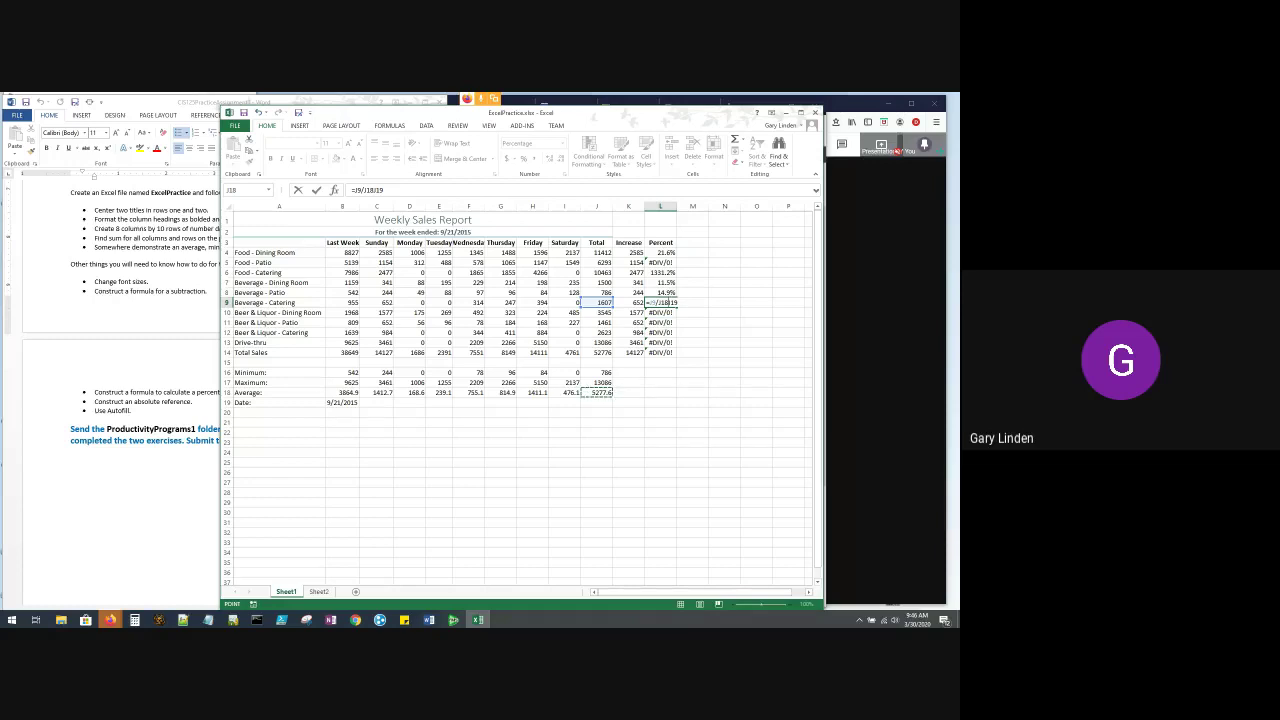
pyautogui.press('Escape')
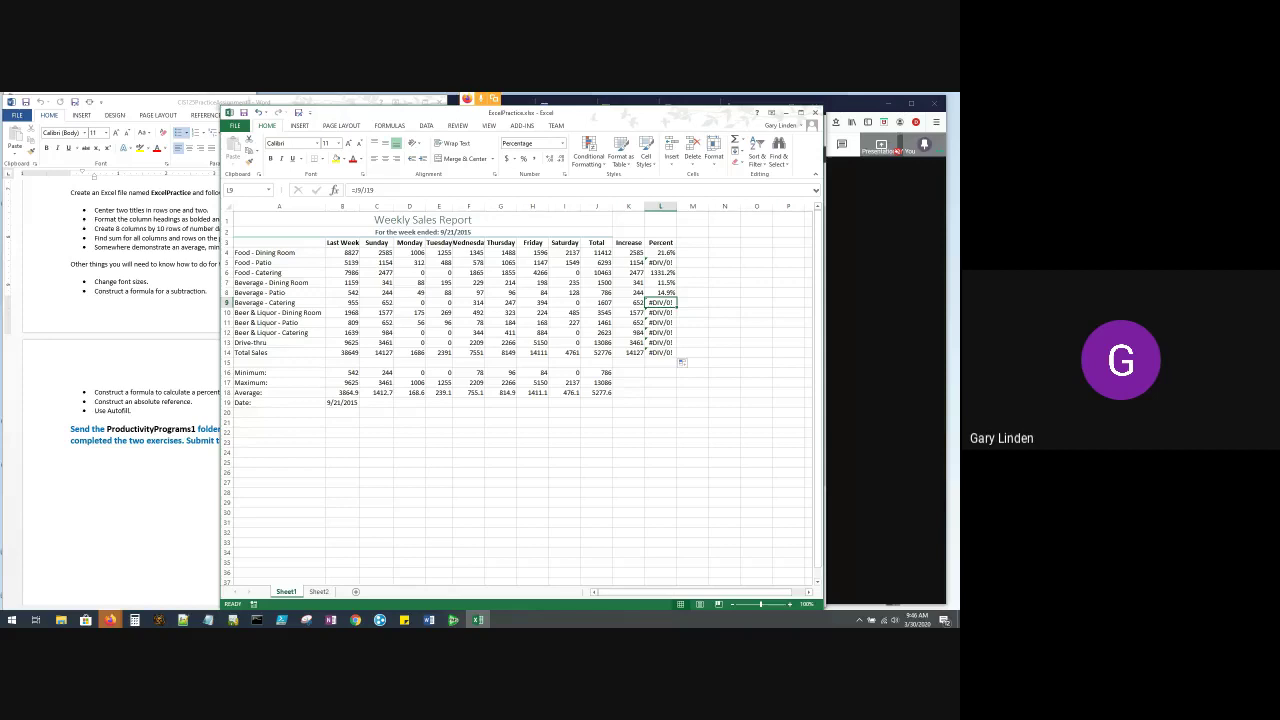
# Compare the cell references in the L9 and L4 Percent formulas, and inspect the Total column's minimum, maximum and average formulas
pyautogui.press('F2')
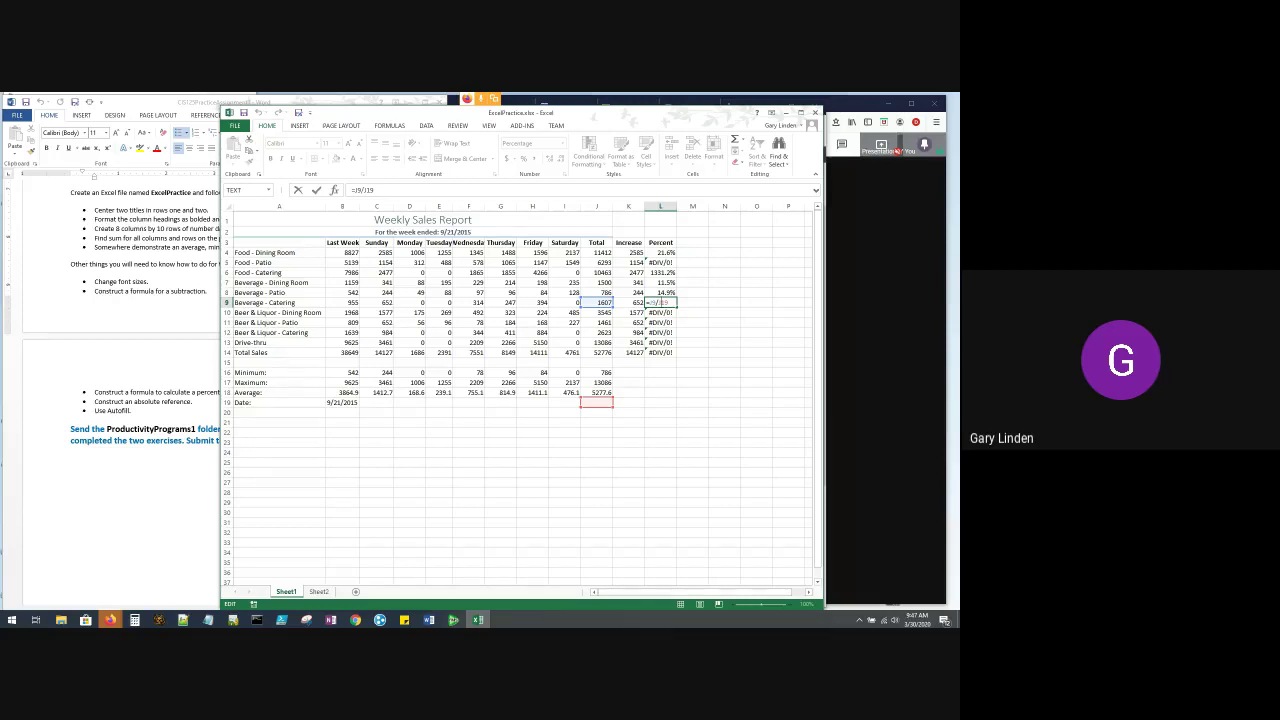
pyautogui.doubleClick(660, 253)
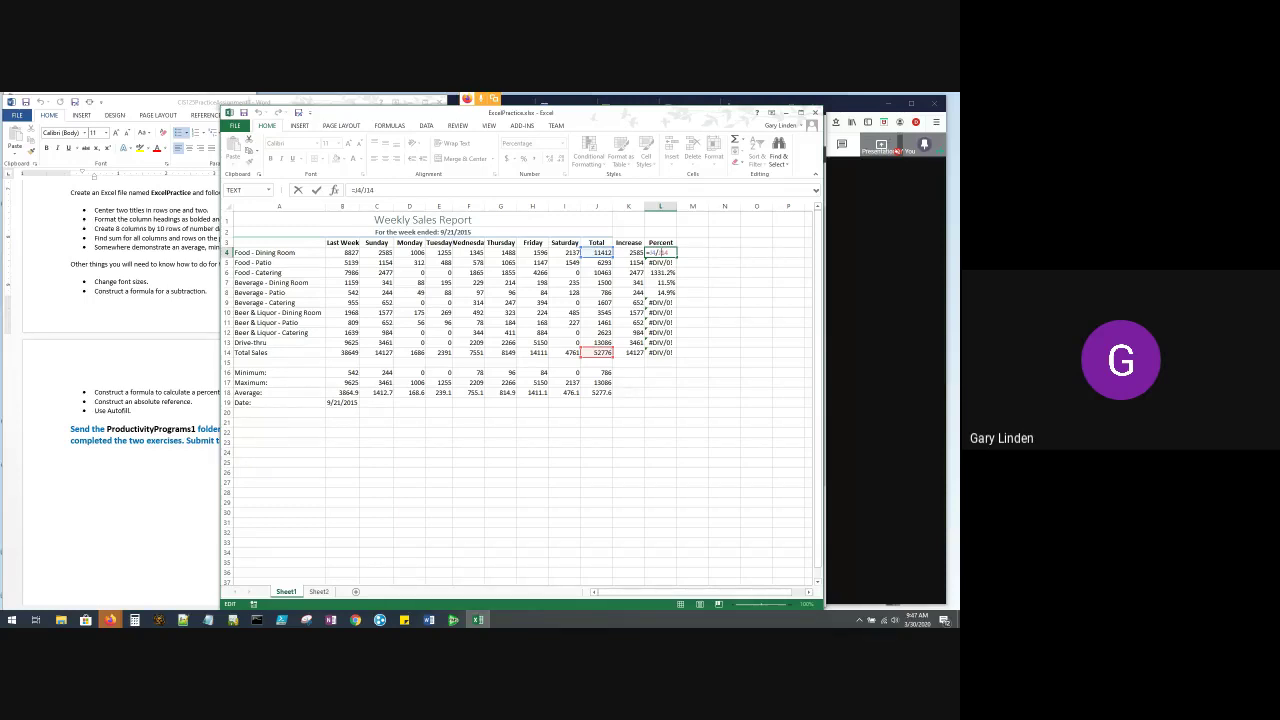
pyautogui.click(597, 372)
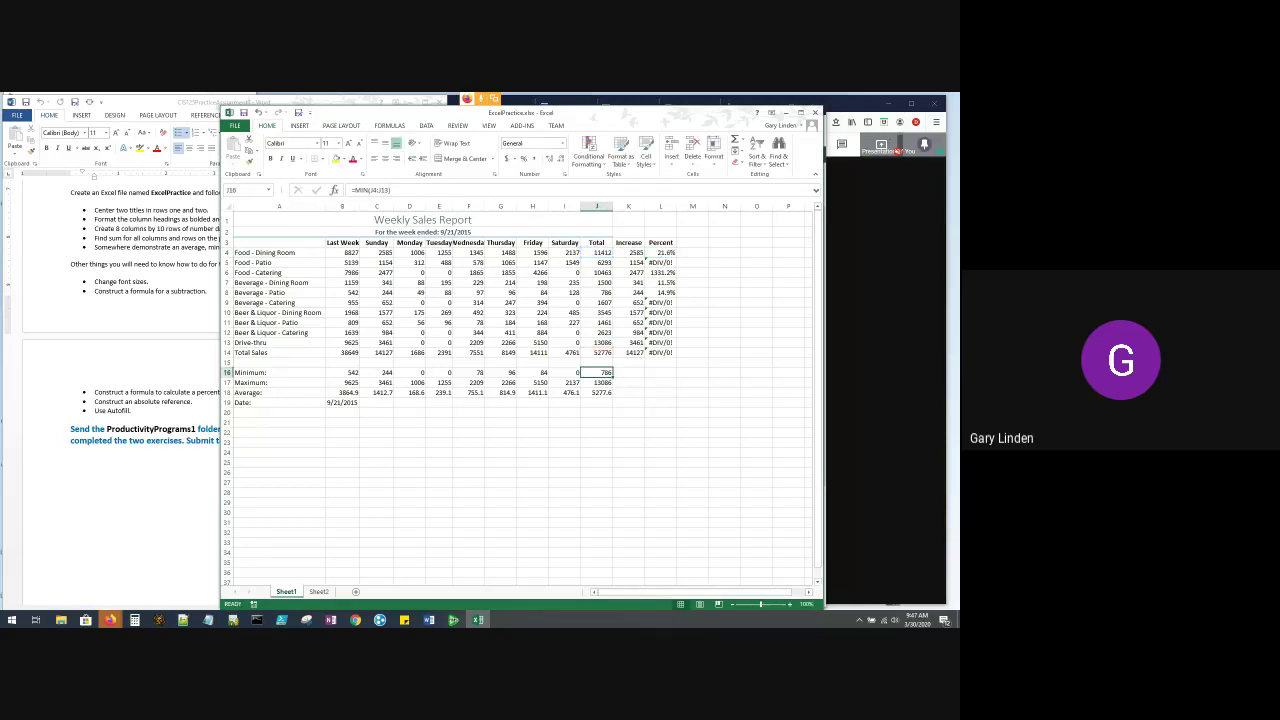
pyautogui.click(597, 383)
pyautogui.click(597, 392)
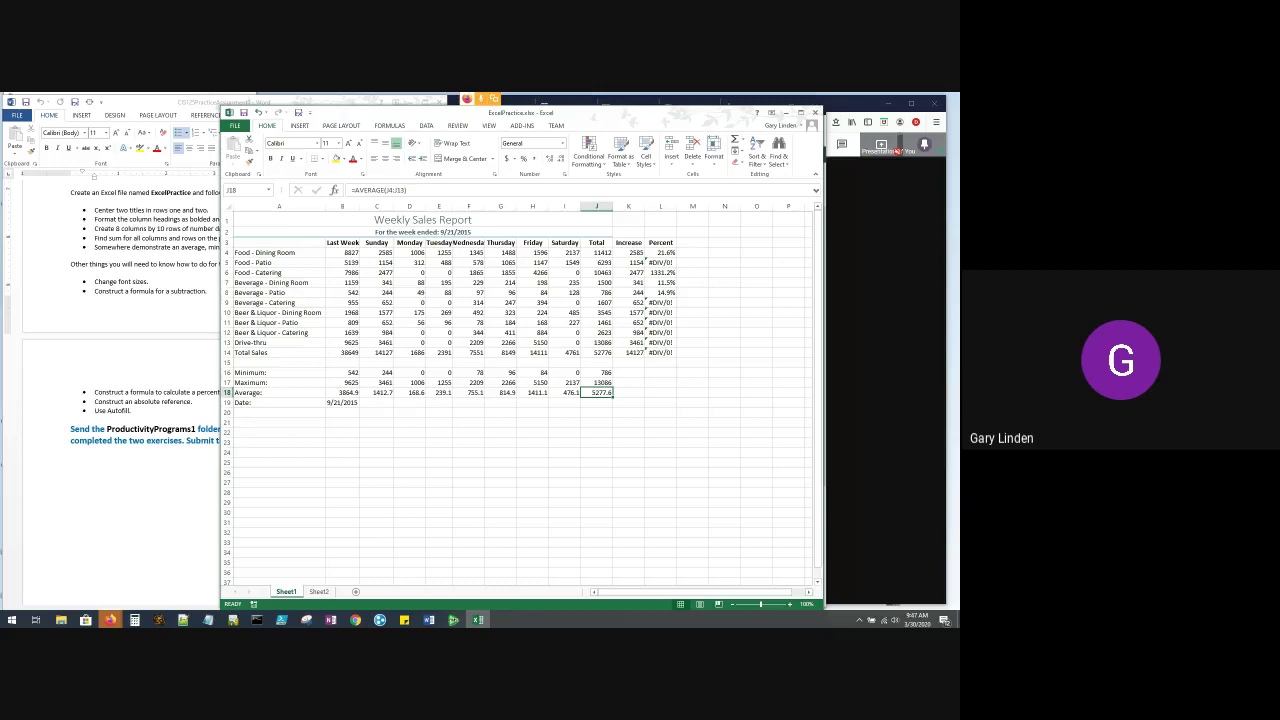
# Compare the Percent formulas in L14 and L4, and check them against the test skills listed in the Word assignment
pyautogui.click(597, 402)
pyautogui.click(660, 352)
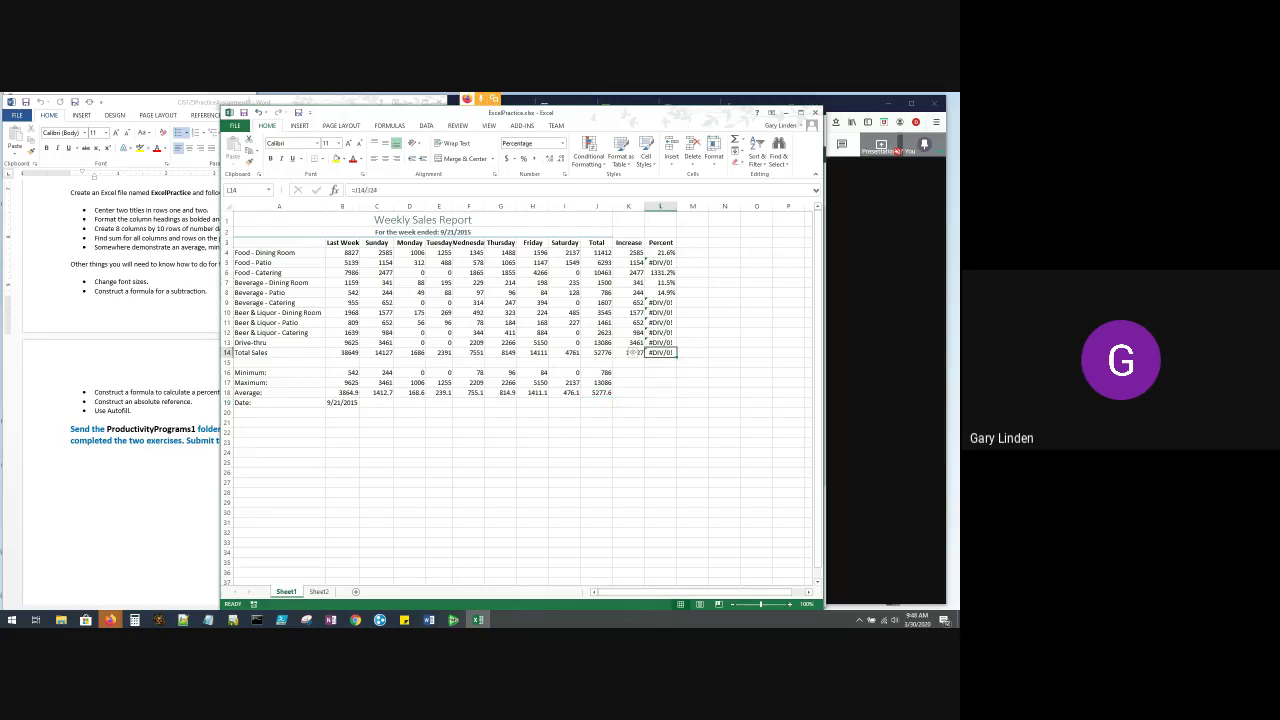
pyautogui.click(660, 252)
pyautogui.click(124, 291)
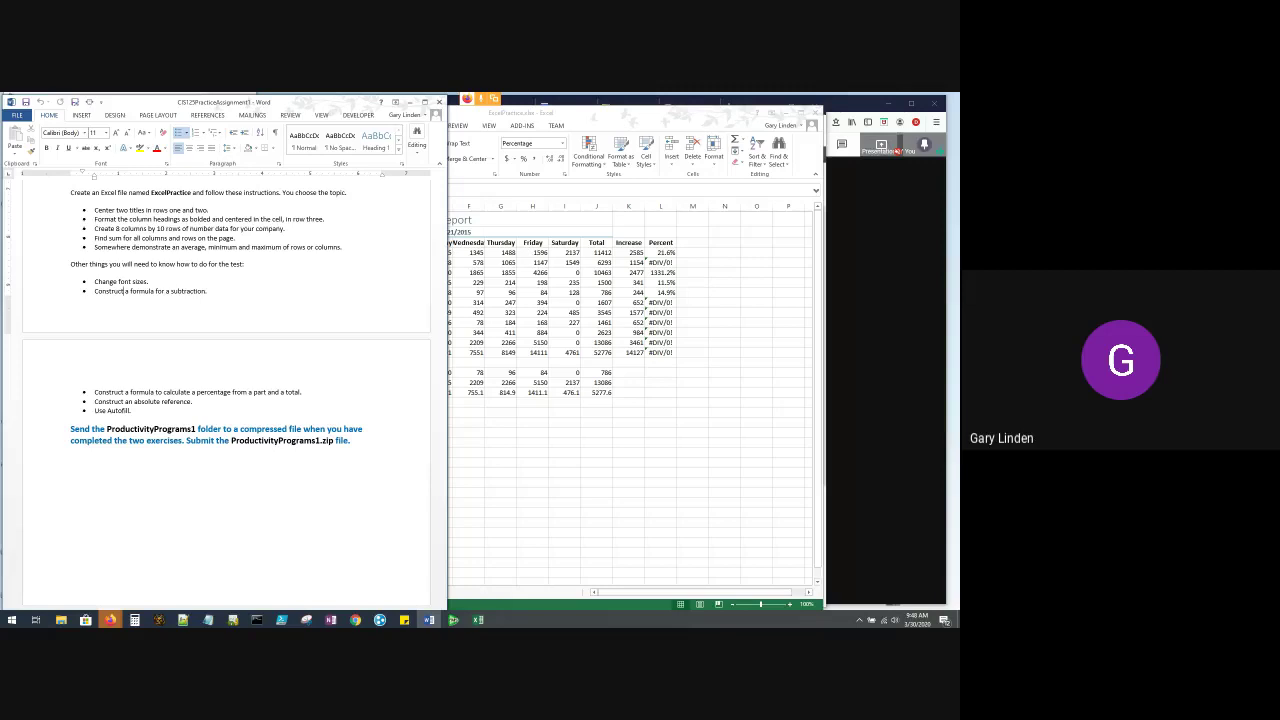
pyautogui.hotkey('alt', 'Tab')
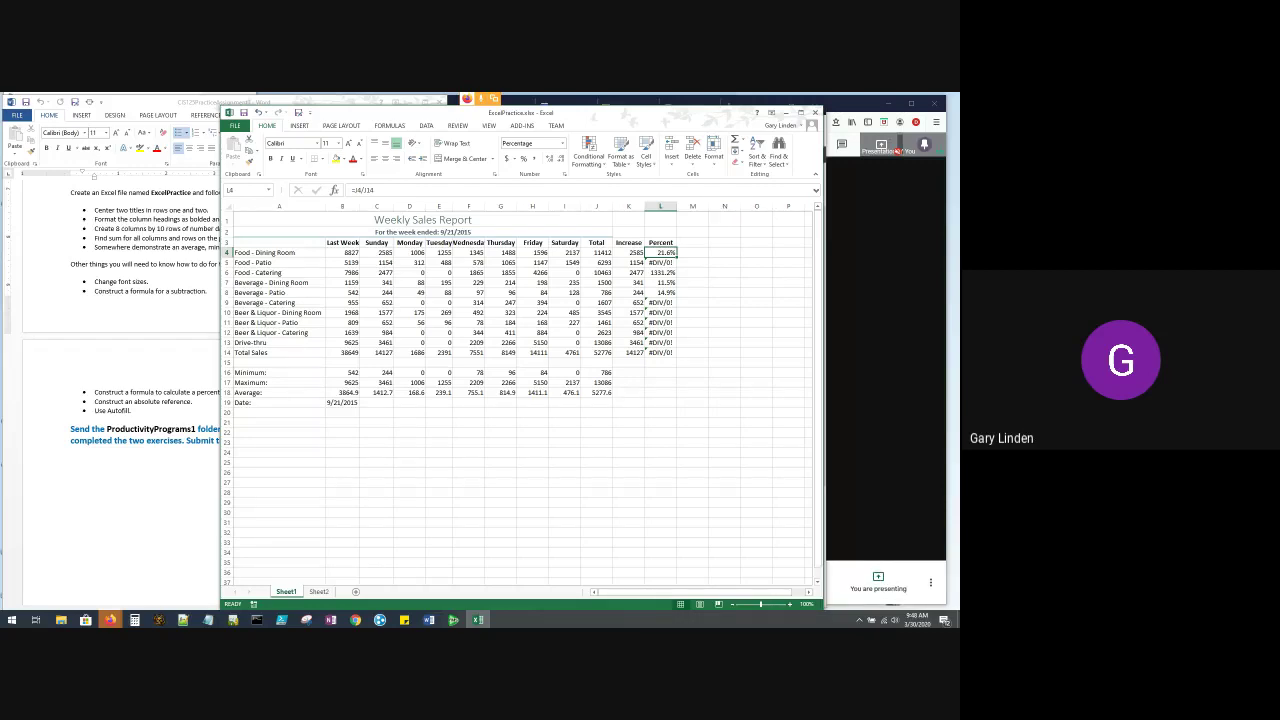
# Switch to the Google Meet call, check its chat, and start ending the meeting recording
pyautogui.click(842, 145)
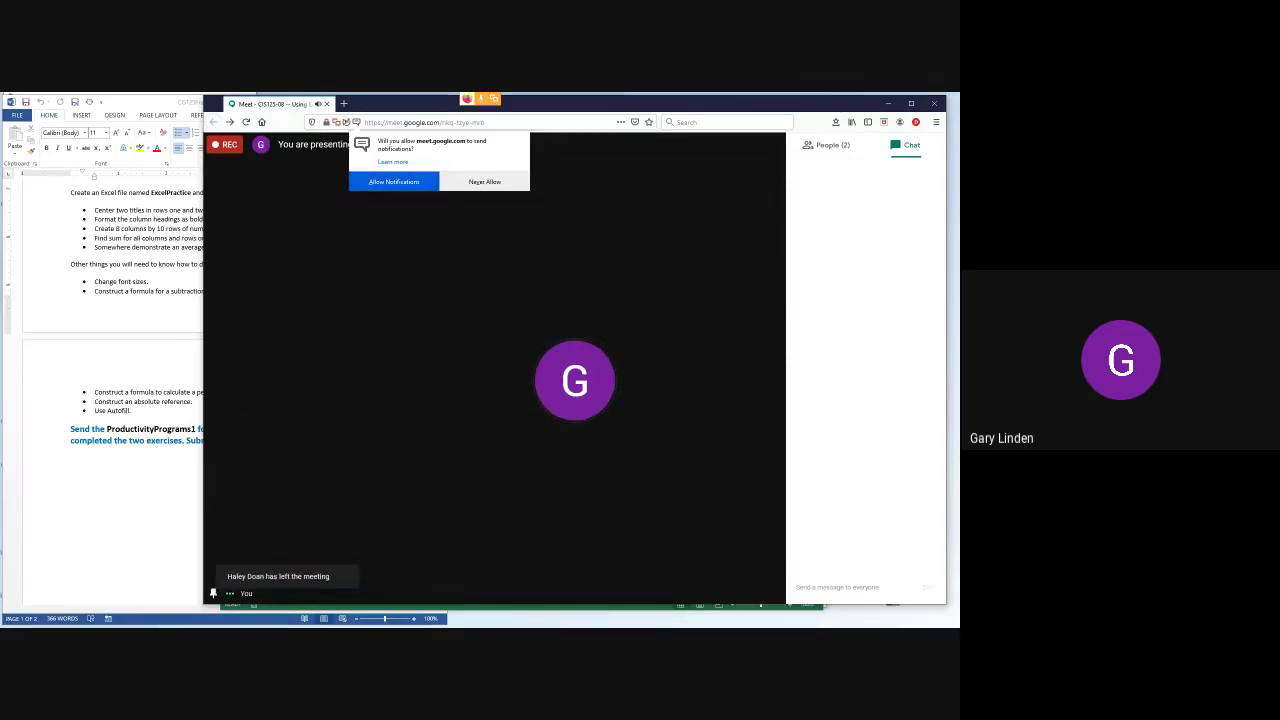
pyautogui.click(900, 147)
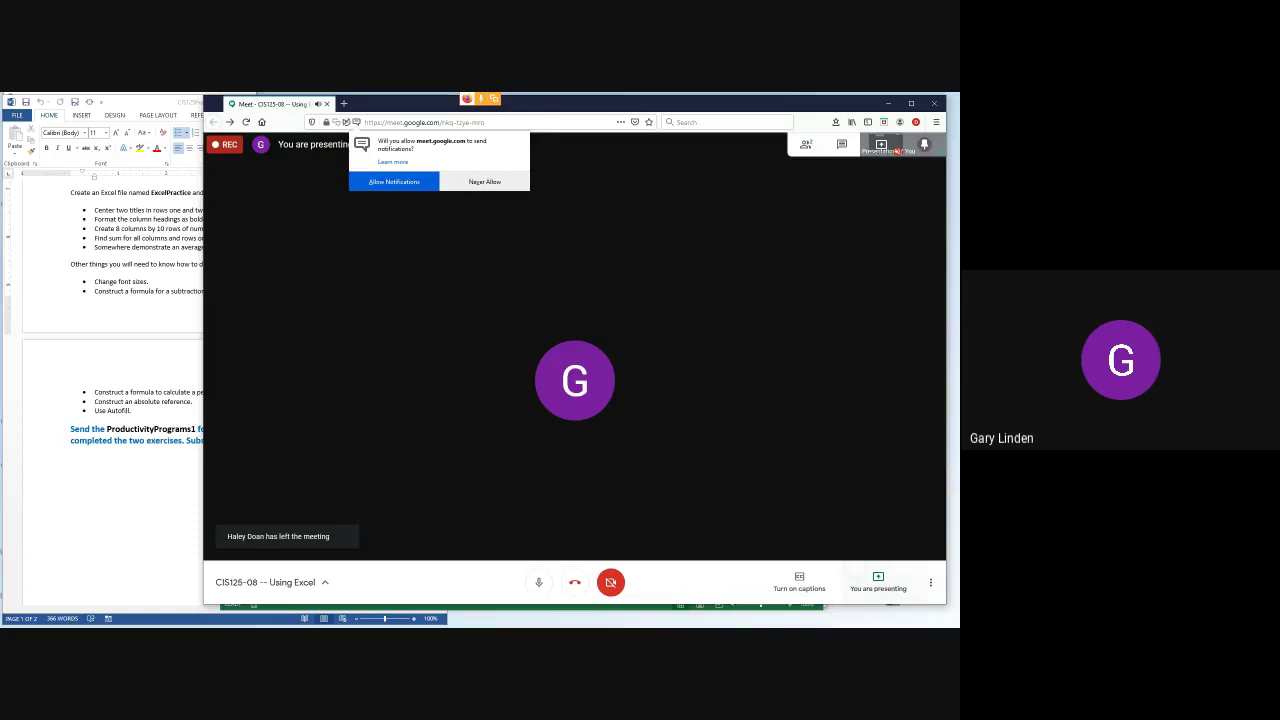
pyautogui.click(930, 582)
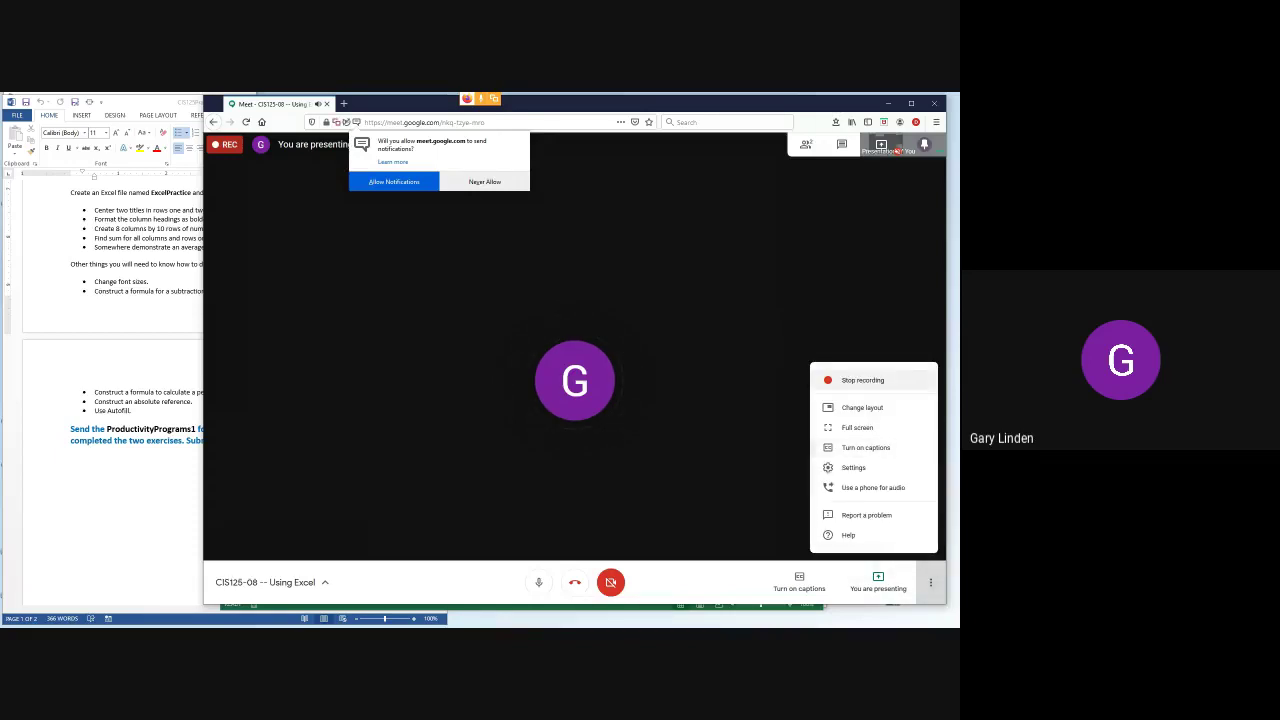
pyautogui.click(862, 380)
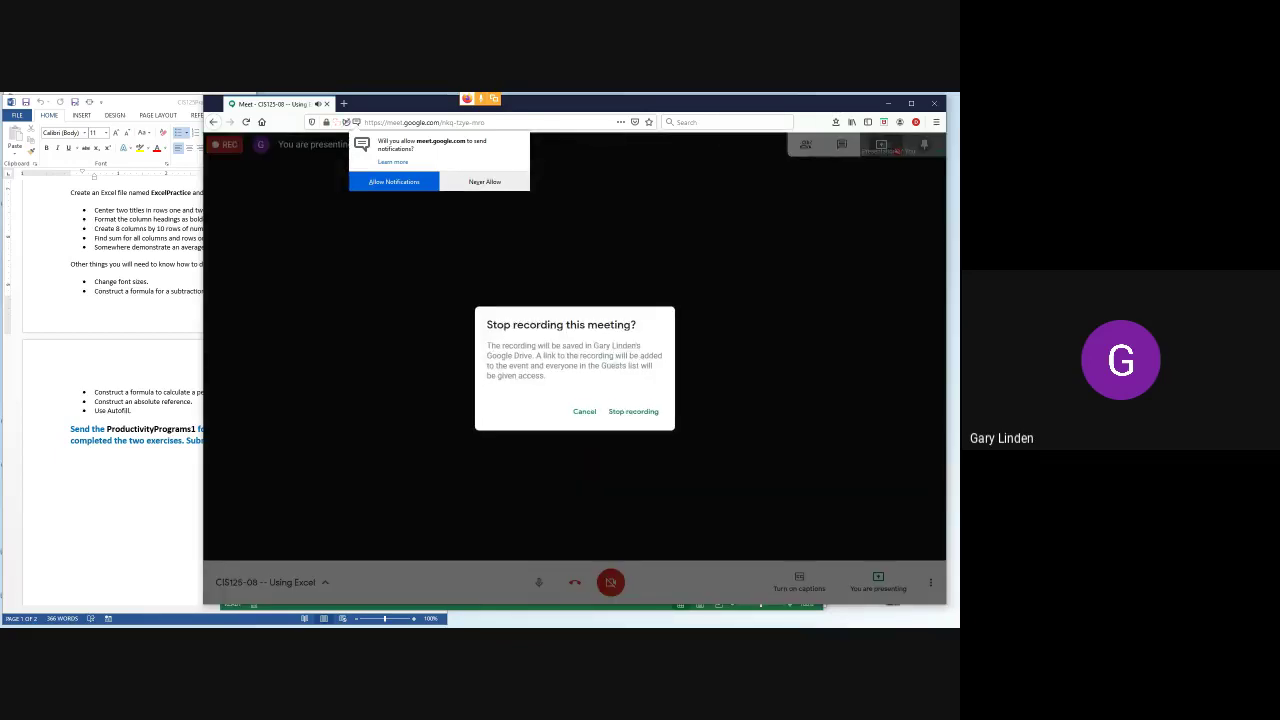